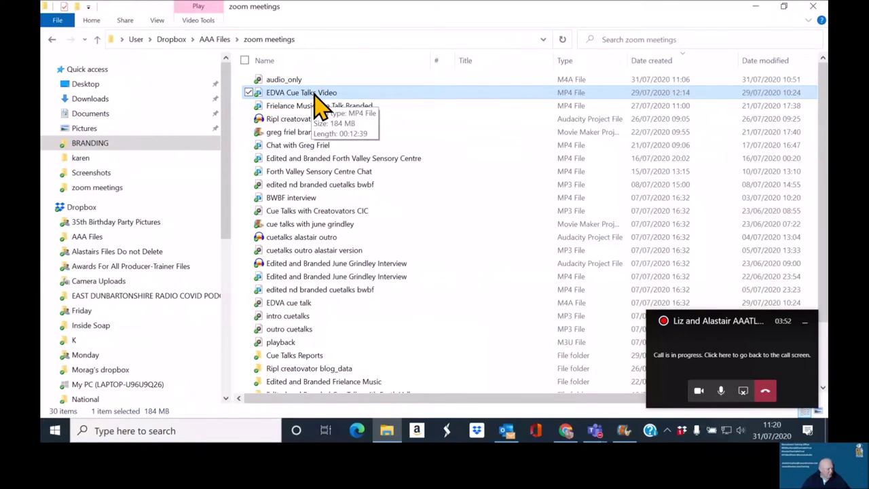
# Step: Bring the blank My Movie project to the front and start adding a video to it
pyautogui.moveTo(624, 434)
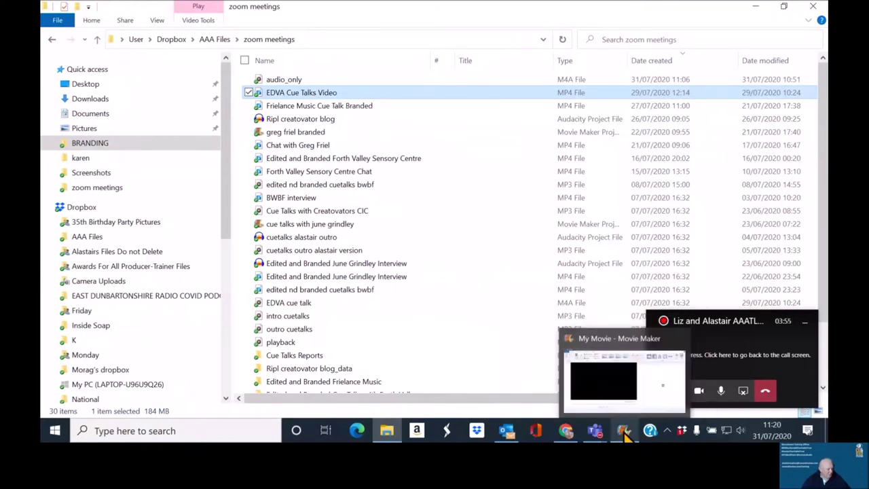
pyautogui.click(624, 433)
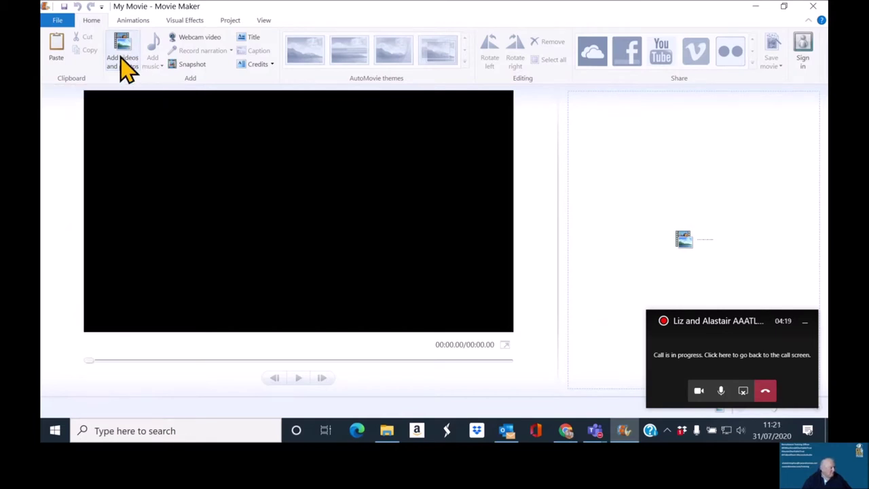
pyautogui.click(128, 68)
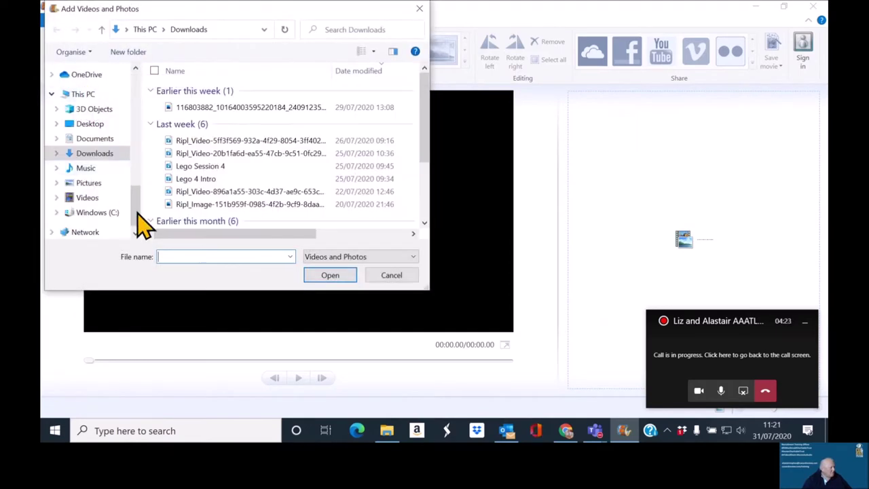
# Step: Add 'EDVA Cue Talks Video' from Dropbox > AAA Files > zoom meetings to the storyboard
pyautogui.scroll(5, 136, 180)
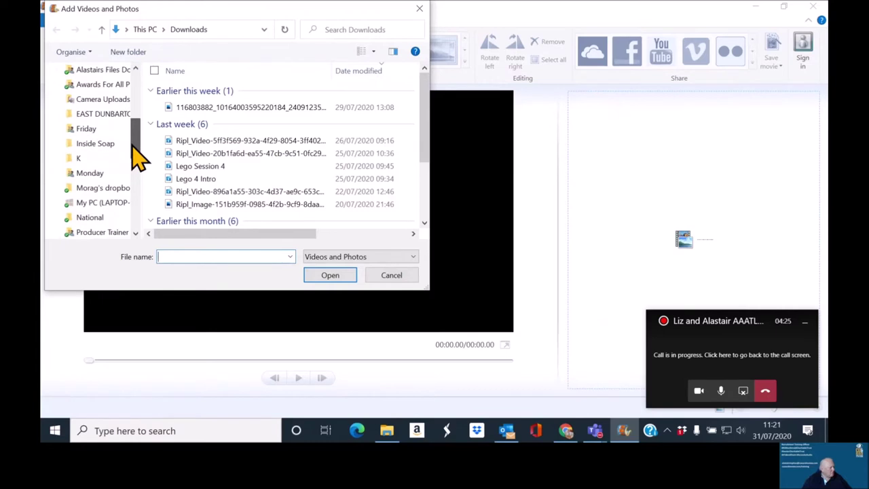
pyautogui.scroll(3, 133, 142)
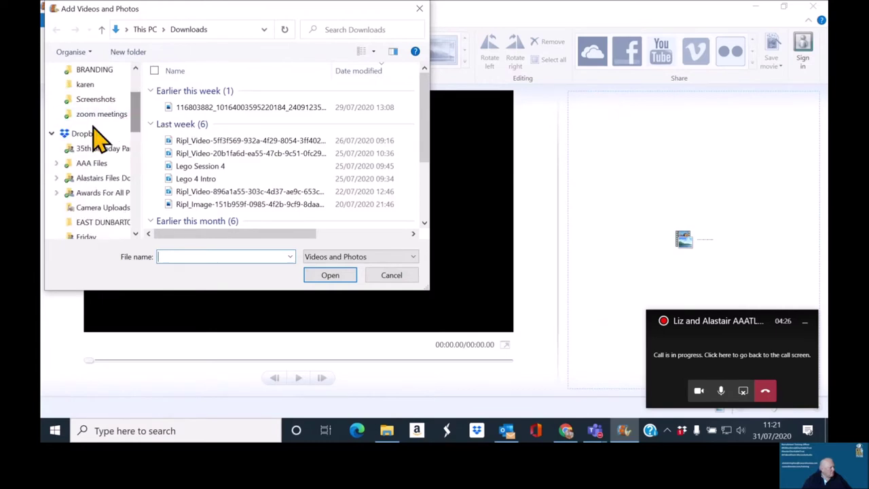
pyautogui.click(87, 136)
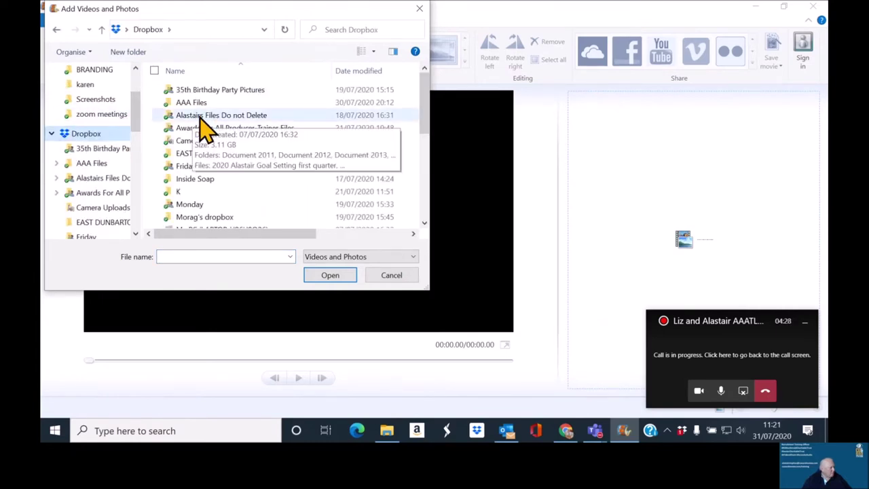
pyautogui.doubleClick(196, 105)
pyautogui.scroll(-3, 208, 151)
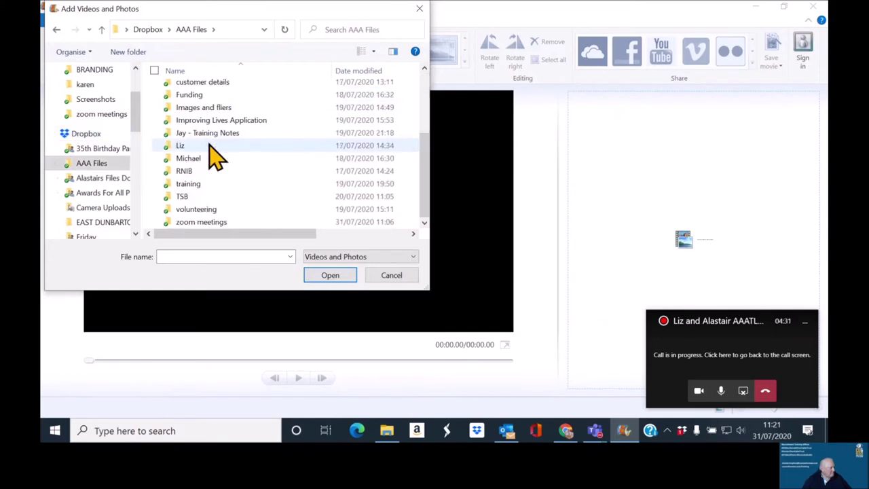
pyautogui.doubleClick(212, 224)
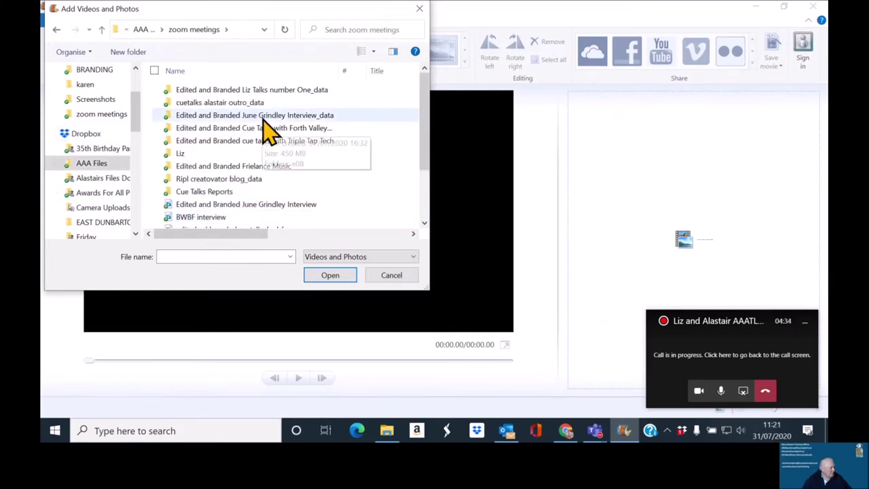
pyautogui.scroll(-2, 266, 204)
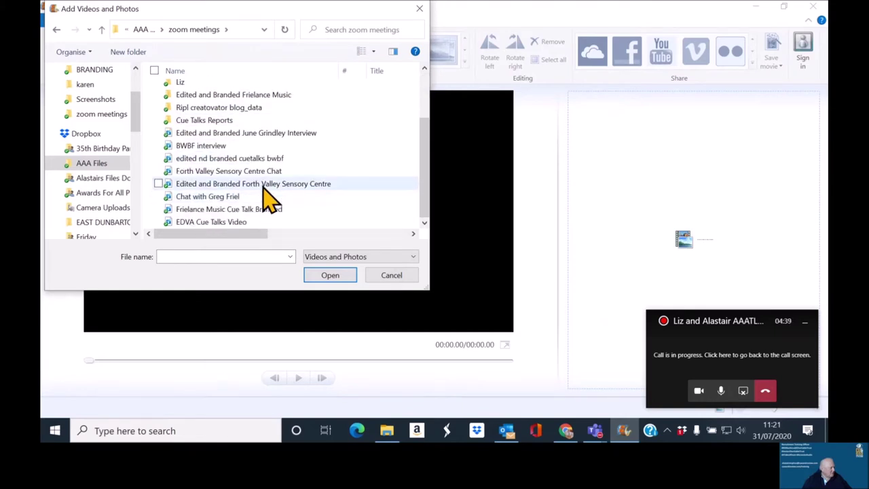
pyautogui.click(222, 224)
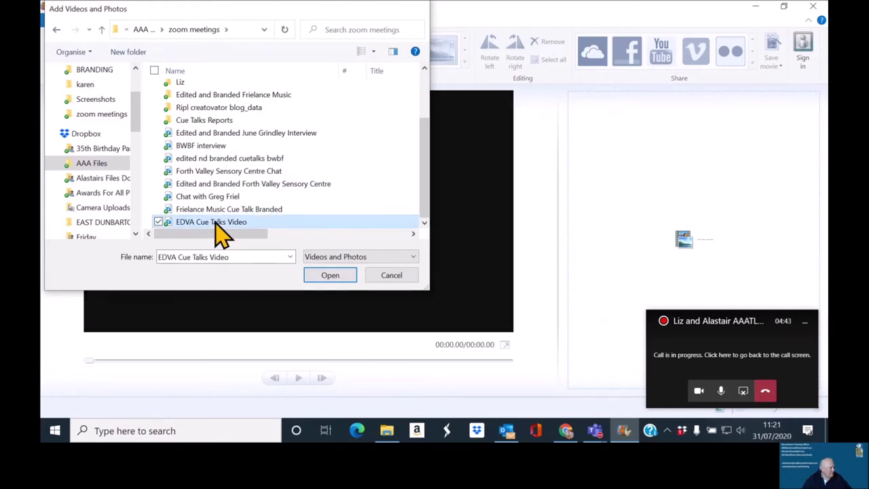
pyautogui.doubleClick(215, 222)
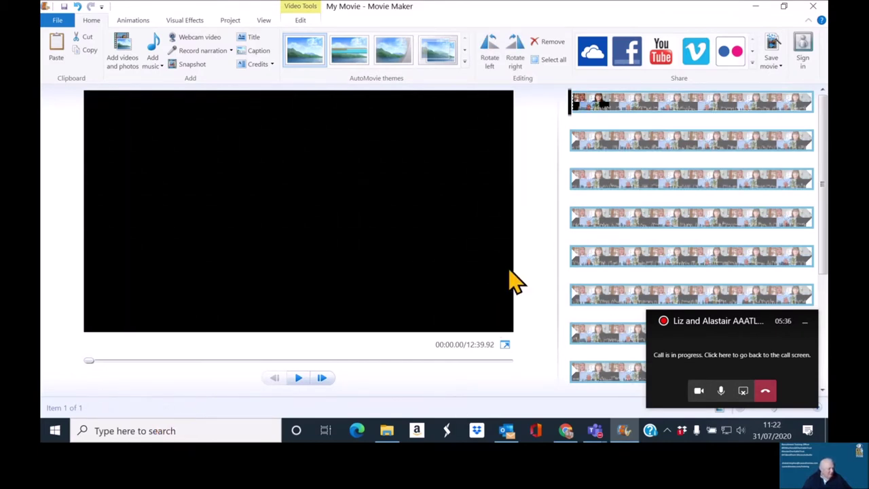
pyautogui.click(297, 380)
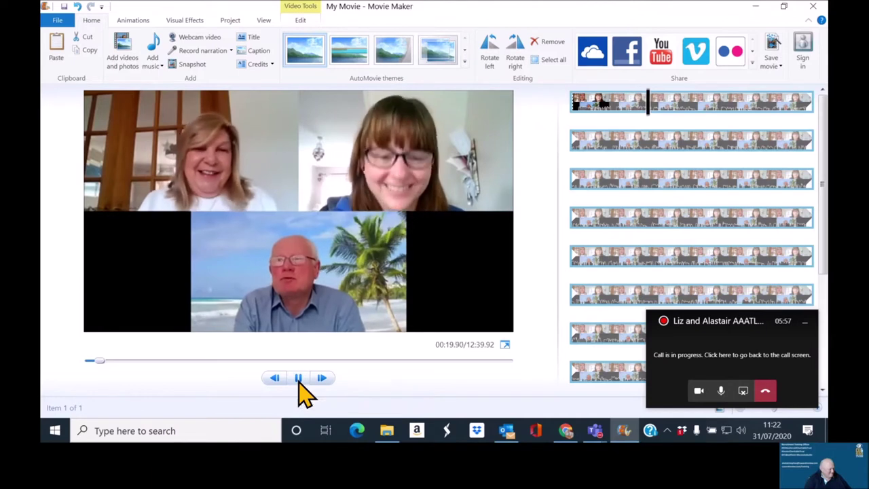
pyautogui.click(299, 379)
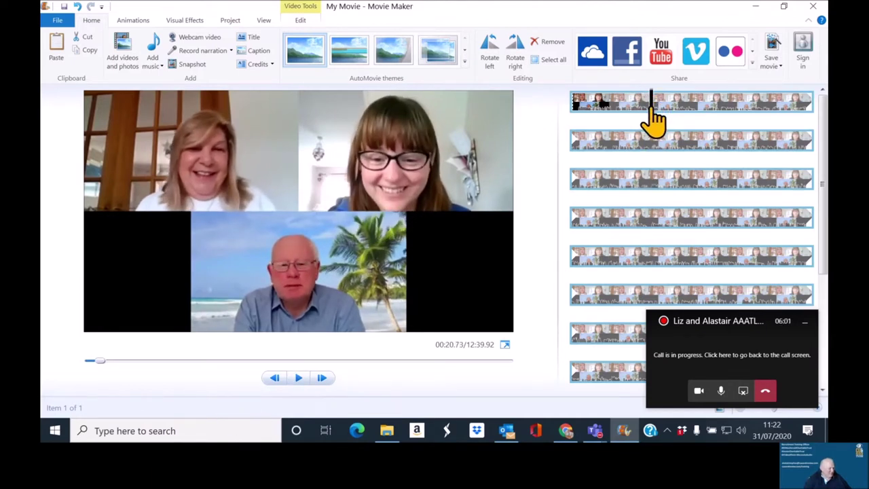
pyautogui.click(576, 124)
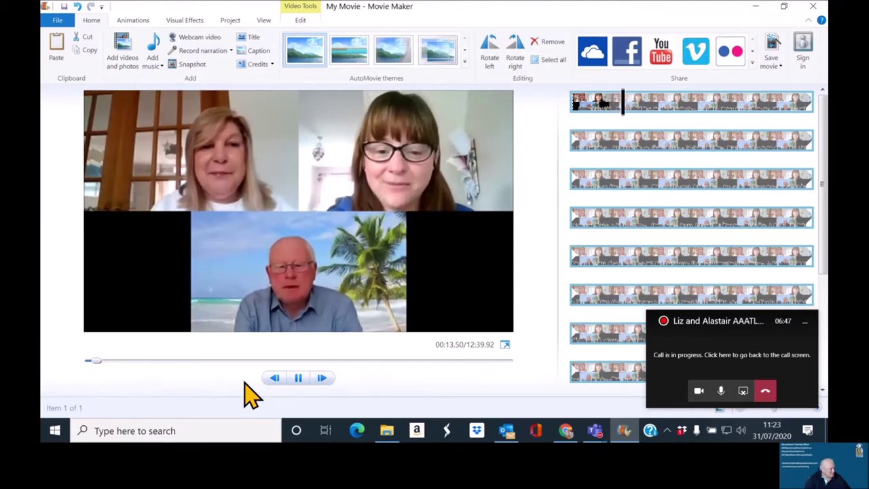
pyautogui.press('space')
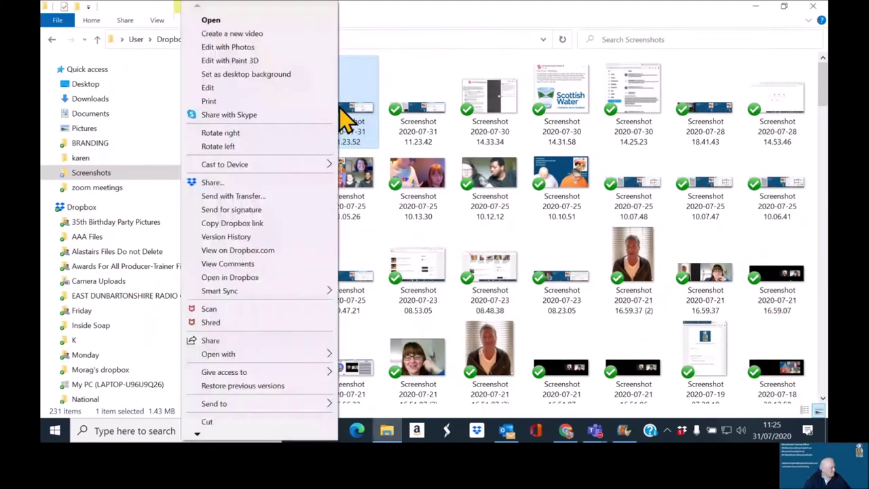
# Step: Open Screenshot 2020-07-31 11.23.52 in Photos and enter crop mode
pyautogui.click(245, 20)
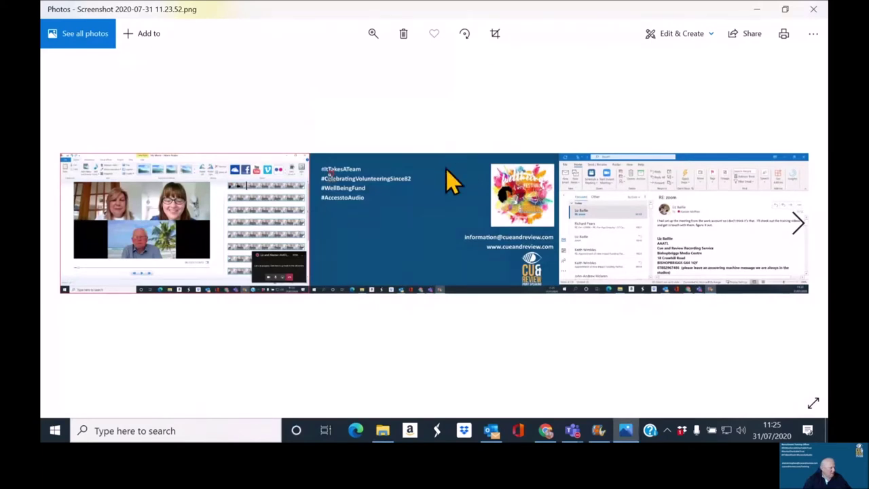
pyautogui.click(493, 37)
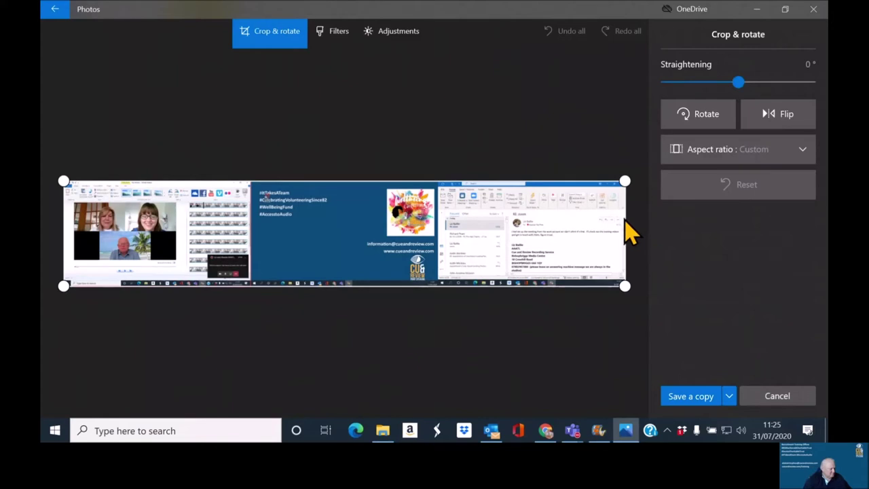
# Step: Crop the screenshot in to the glasses-wearing speaker's webcam image
pyautogui.moveTo(621, 217); pyautogui.dragTo(180, 252)
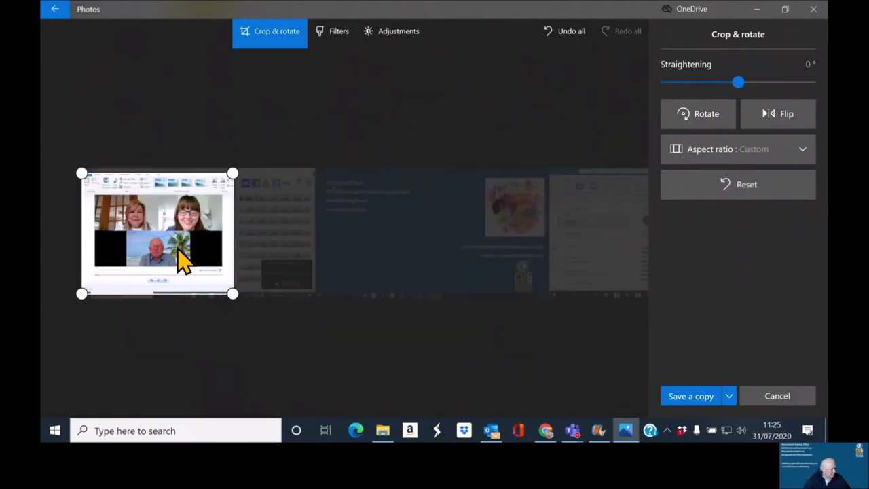
pyautogui.moveTo(514, 213); pyautogui.dragTo(500, 216)
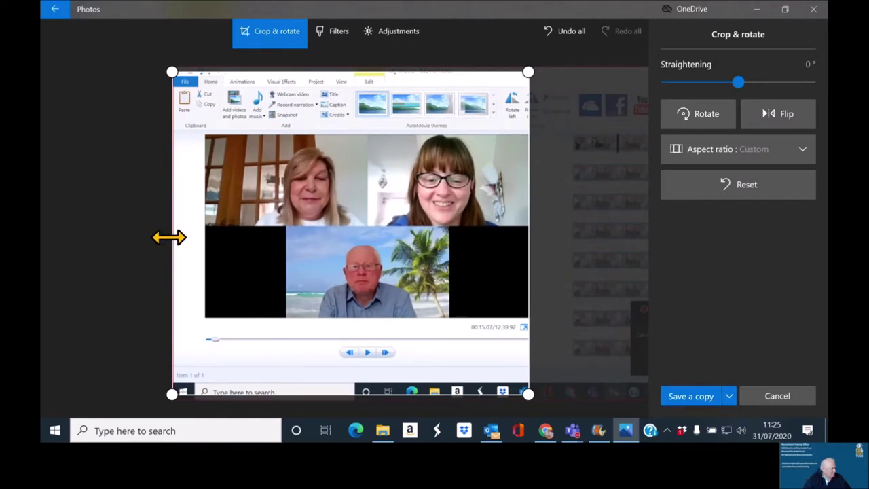
pyautogui.moveTo(168, 237); pyautogui.dragTo(202, 237)
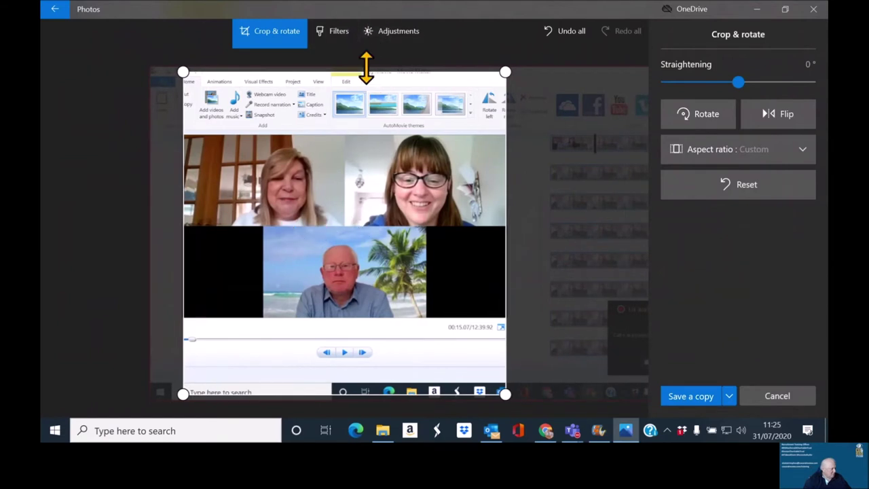
pyautogui.moveTo(367, 68); pyautogui.dragTo(367, 135)
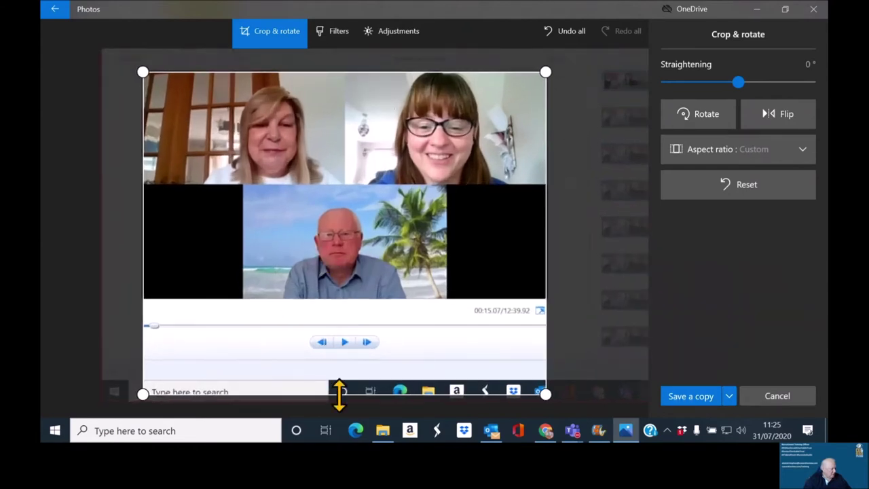
pyautogui.moveTo(339, 393); pyautogui.dragTo(342, 296)
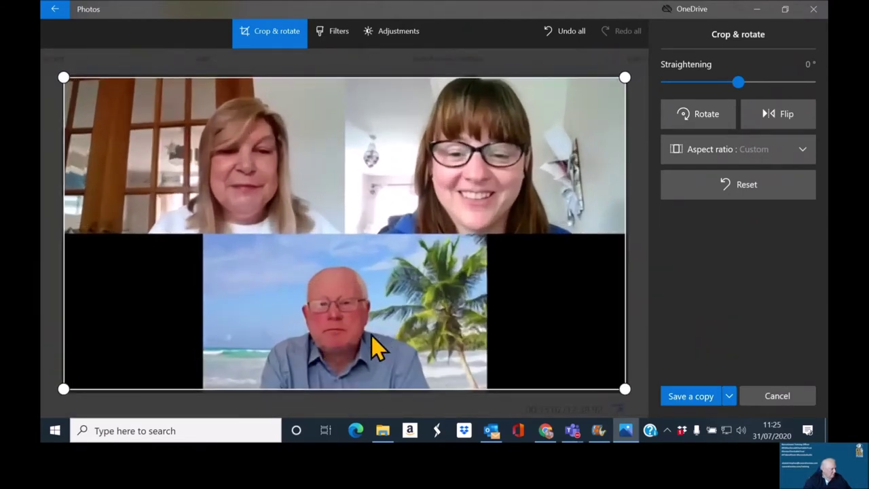
pyautogui.moveTo(404, 391); pyautogui.dragTo(404, 235)
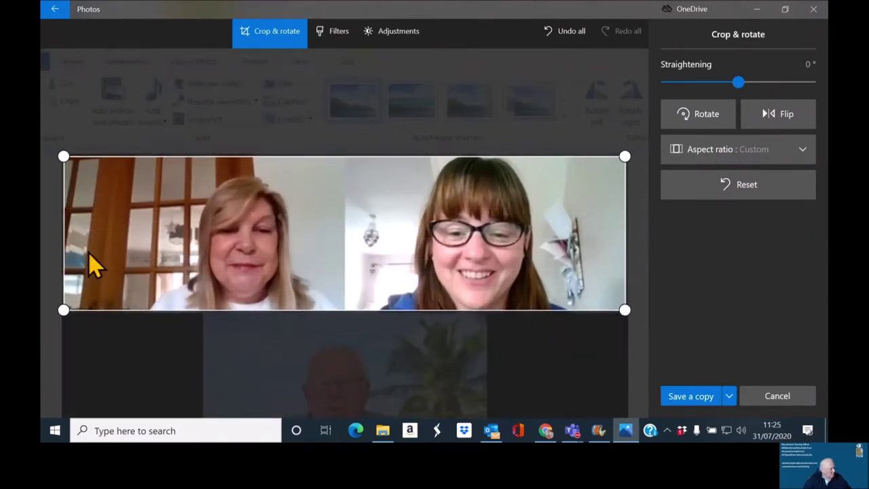
pyautogui.moveTo(63, 246); pyautogui.dragTo(345, 238)
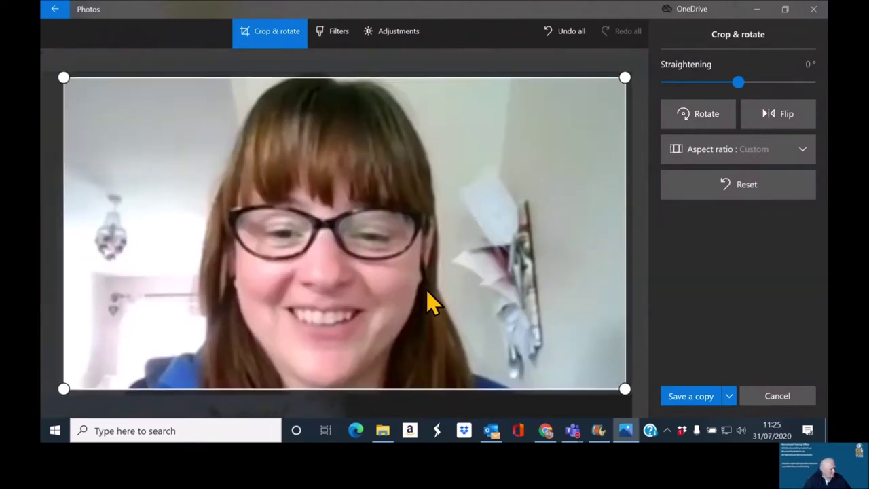
# Step: Save the crop as a copy with the default name and close Photos
pyautogui.click(712, 401)
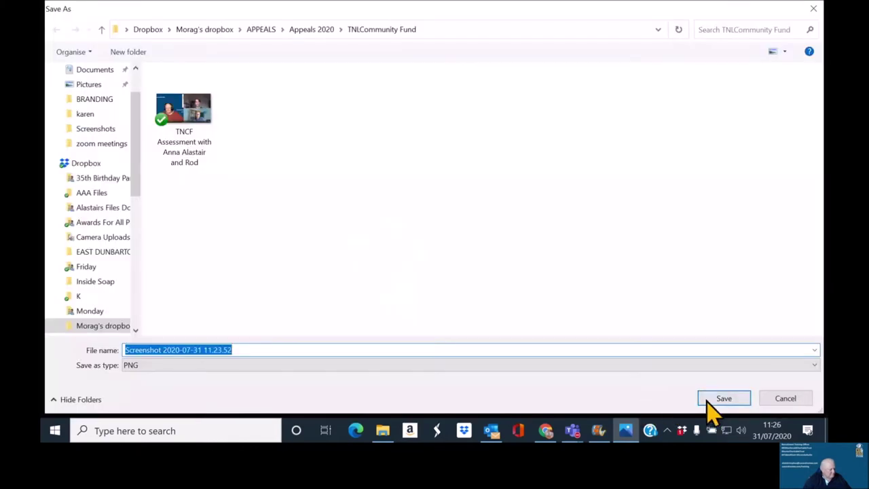
pyautogui.click(710, 402)
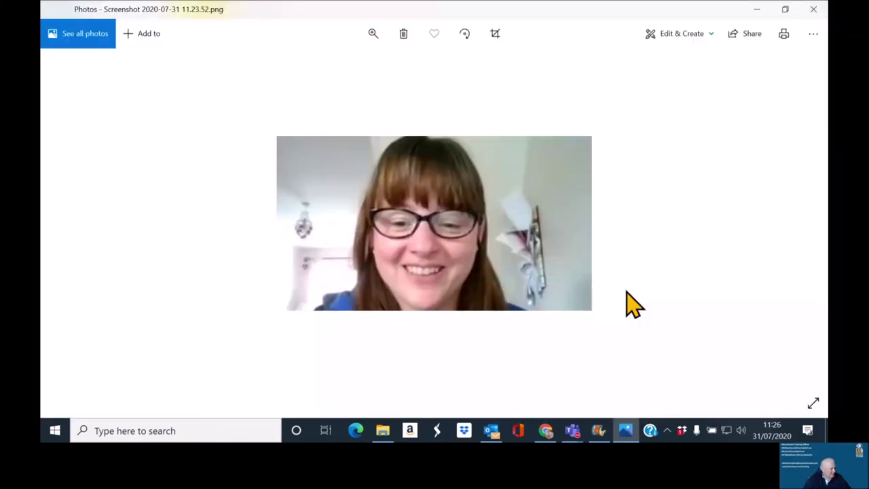
pyautogui.click(814, 13)
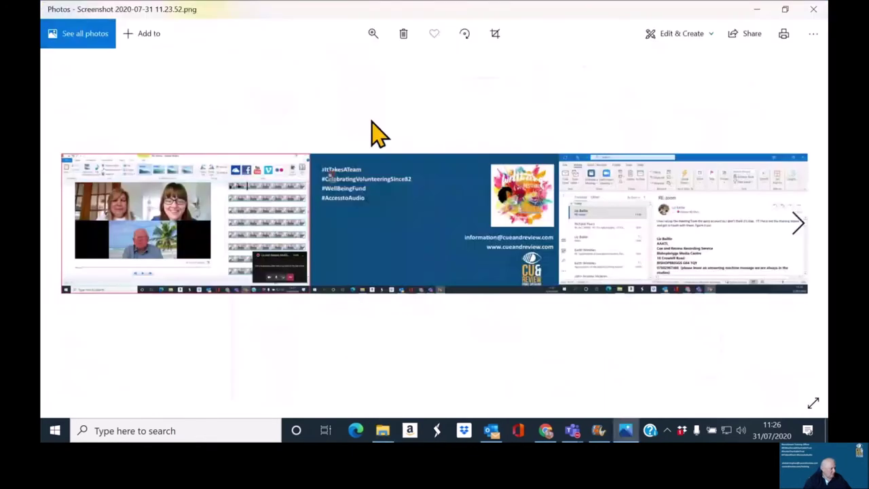
# Step: Crop the call screenshot tightly around the fair-haired woman by the window
pyautogui.click(495, 33)
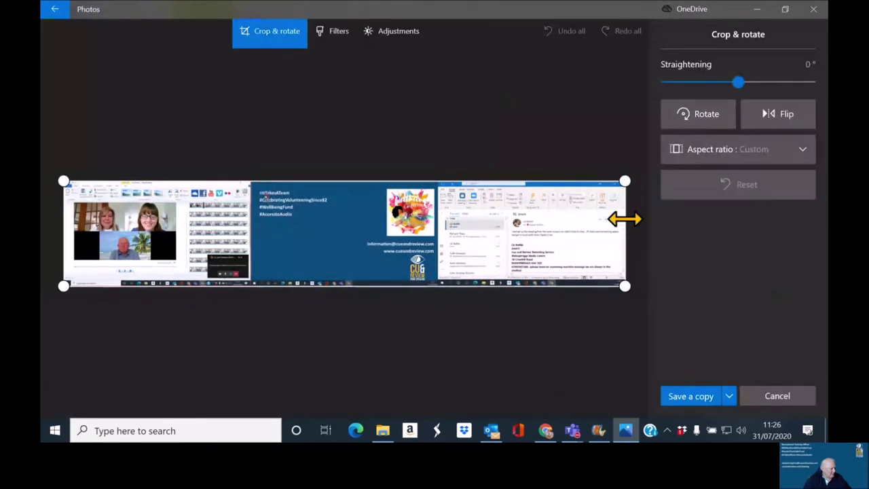
pyautogui.moveTo(625, 217); pyautogui.dragTo(123, 268)
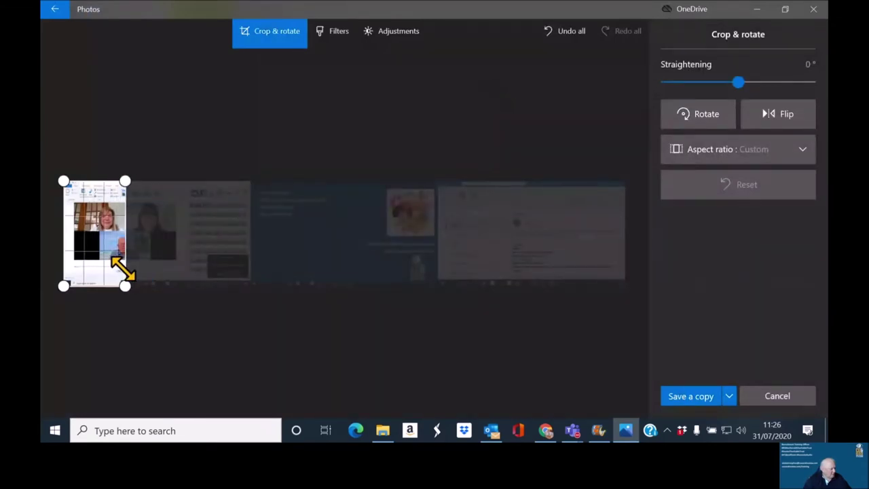
pyautogui.moveTo(123, 268); pyautogui.dragTo(122, 270)
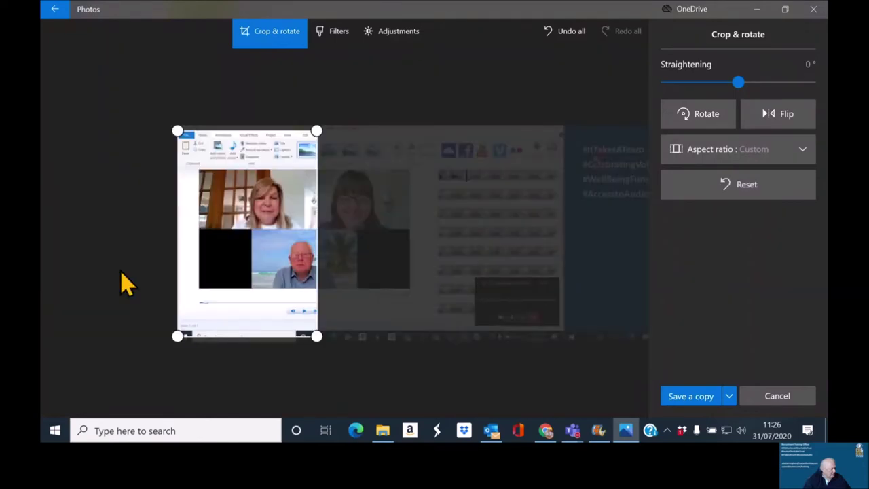
pyautogui.moveTo(252, 211); pyautogui.dragTo(279, 223)
pyautogui.moveTo(345, 114); pyautogui.dragTo(344, 134)
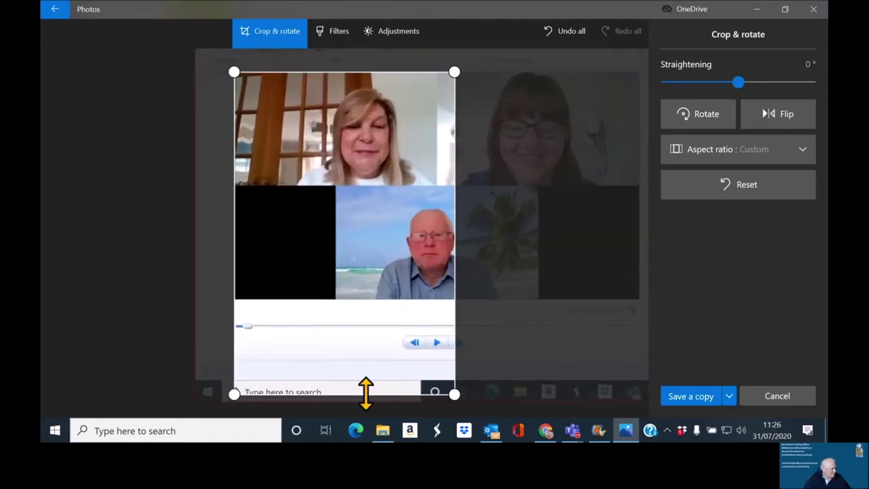
pyautogui.moveTo(365, 394); pyautogui.dragTo(357, 182)
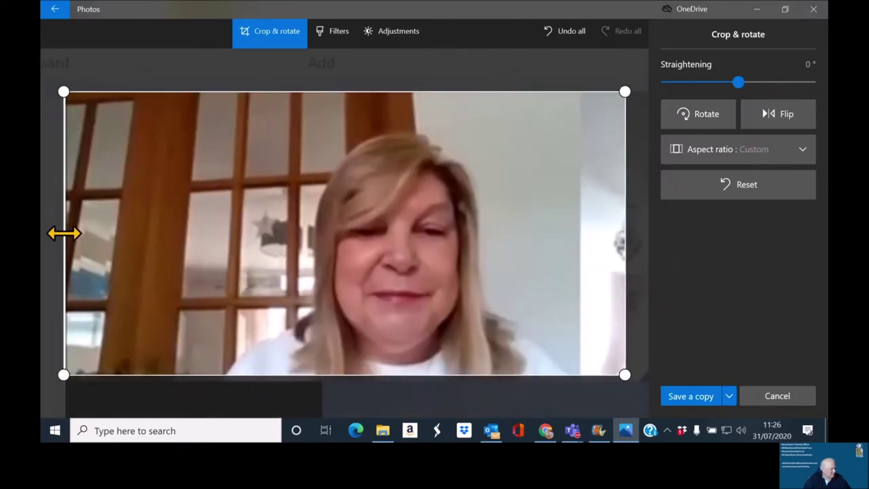
pyautogui.moveTo(63, 234); pyautogui.dragTo(228, 261)
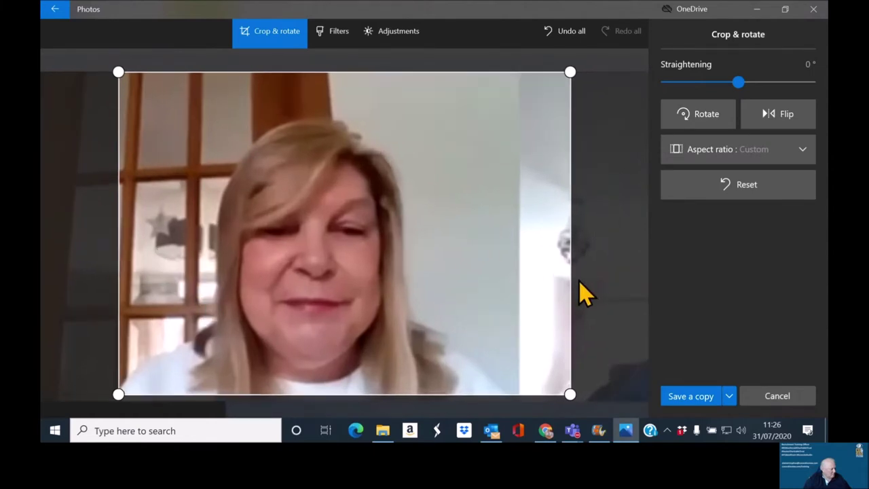
pyautogui.moveTo(575, 277); pyautogui.dragTo(522, 305)
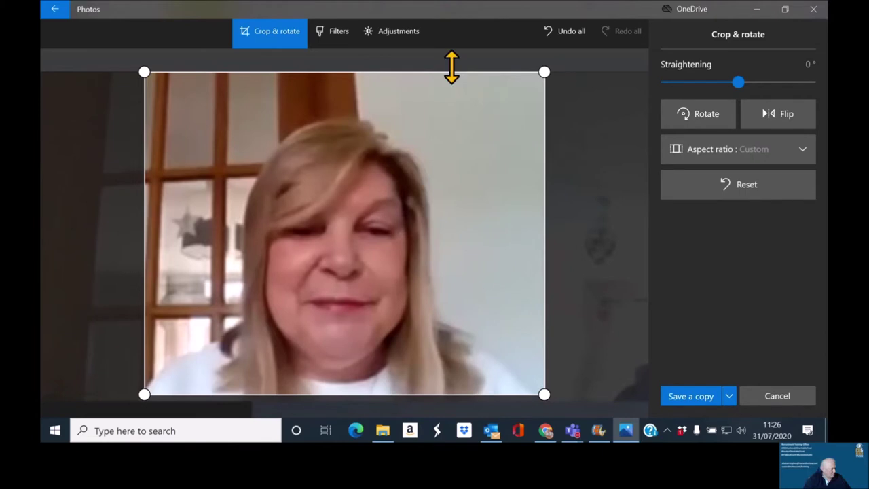
pyautogui.moveTo(451, 67); pyautogui.dragTo(452, 73)
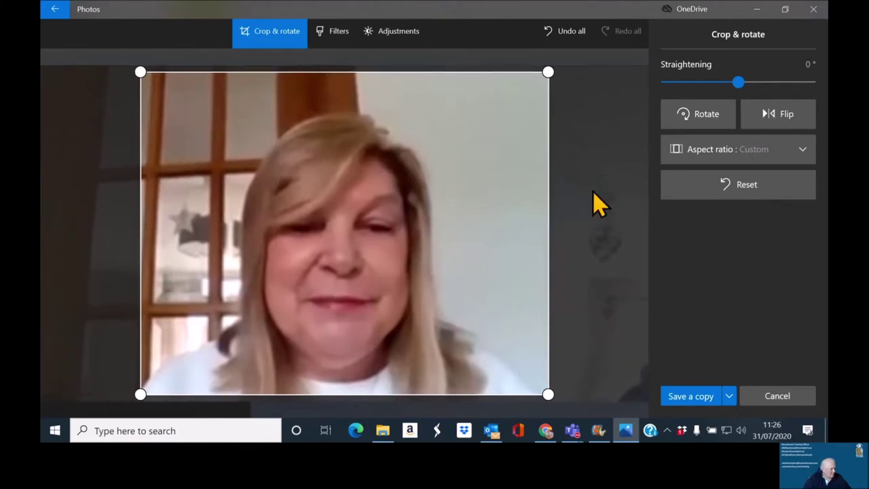
# Step: Save the crop over Screenshot 2020-07-31 11.23.52.png, confirming the replacement
pyautogui.click(705, 397)
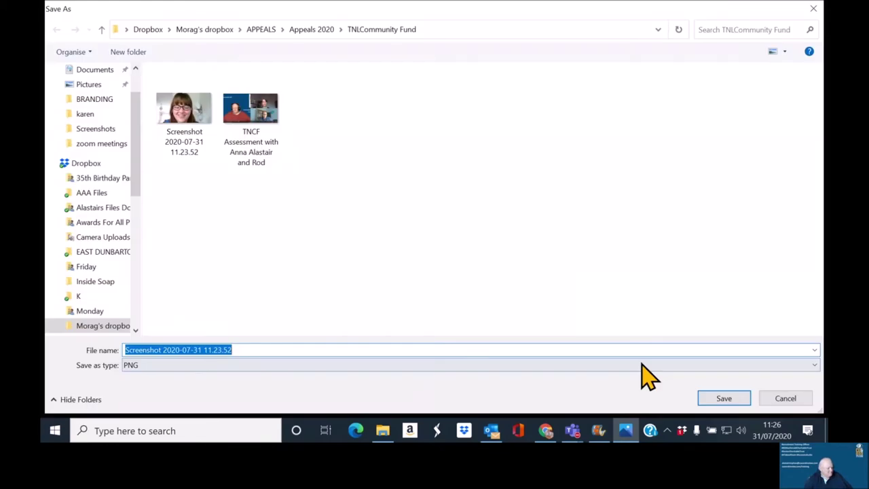
pyautogui.click(701, 399)
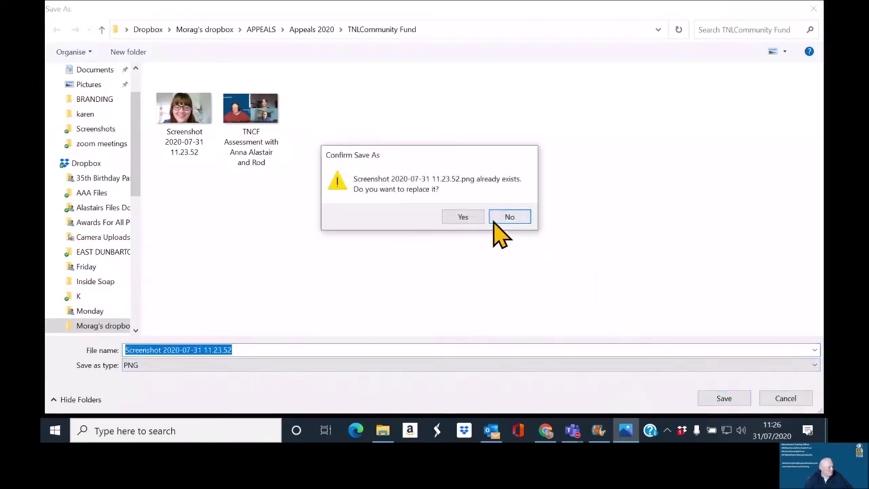
pyautogui.click(464, 221)
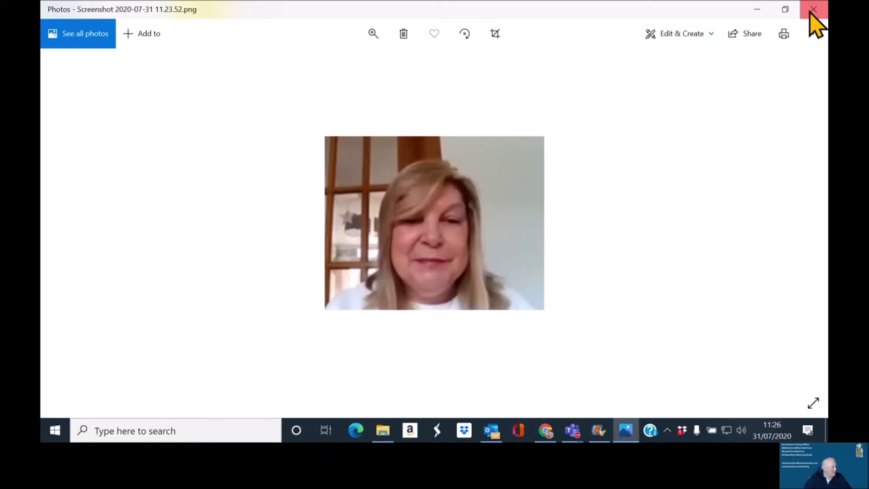
# Step: Crop the three-screen screenshot down to the bald man with the beach background
pyautogui.click(812, 10)
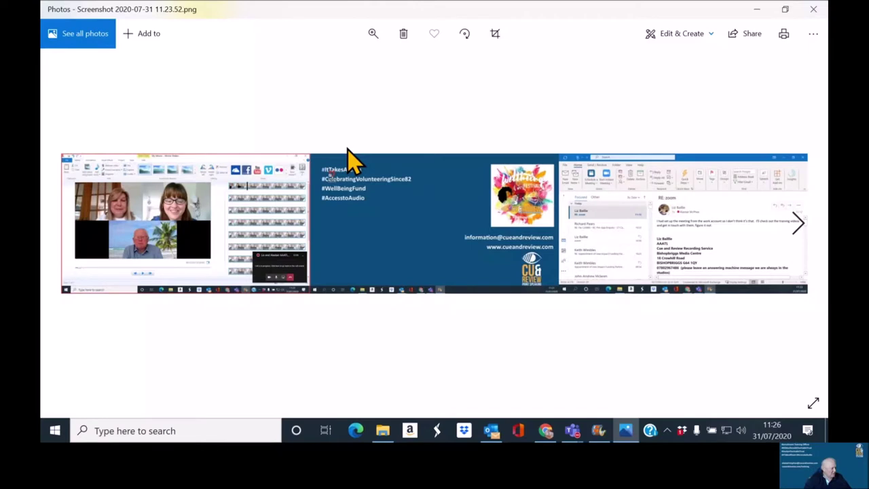
pyautogui.click(495, 33)
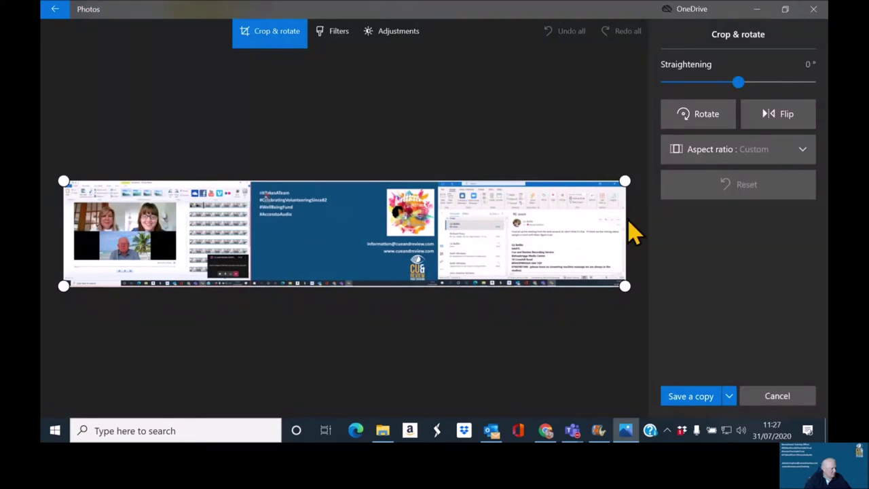
pyautogui.moveTo(625, 217); pyautogui.dragTo(177, 263)
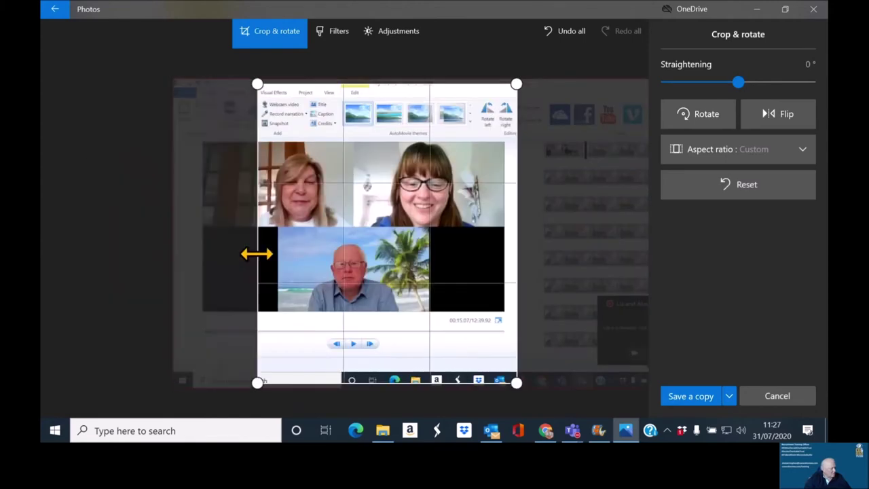
pyautogui.moveTo(254, 252); pyautogui.dragTo(275, 252)
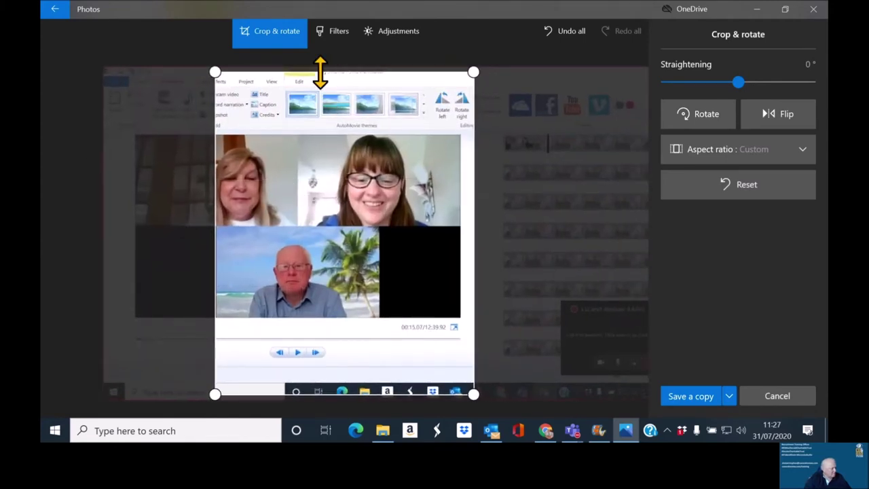
pyautogui.moveTo(320, 98); pyautogui.dragTo(316, 228)
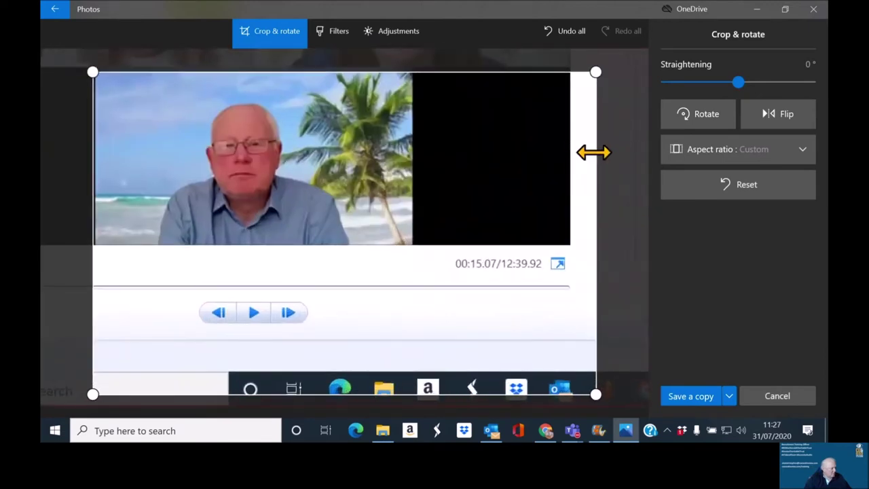
pyautogui.moveTo(594, 152); pyautogui.dragTo(408, 183)
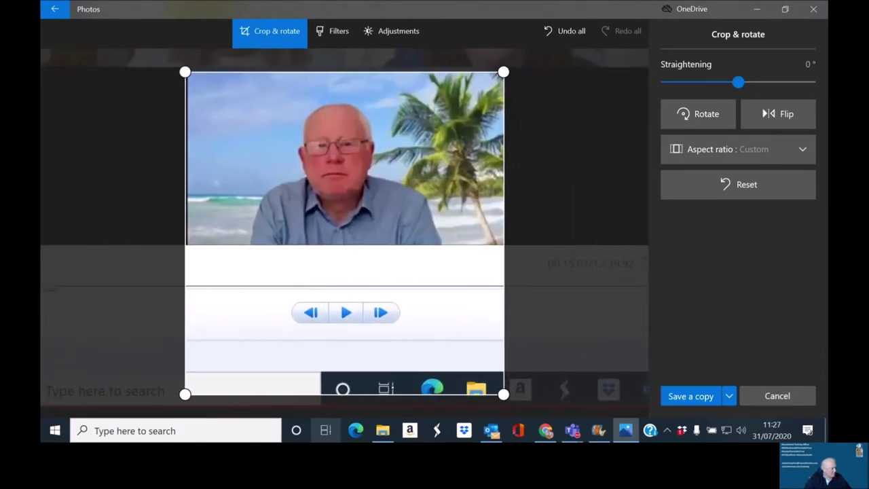
pyautogui.moveTo(349, 394); pyautogui.dragTo(339, 243)
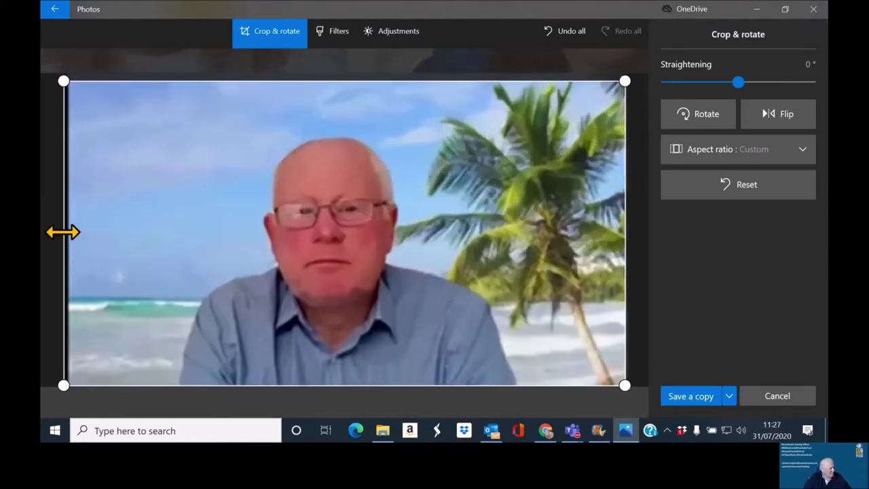
pyautogui.moveTo(63, 232); pyautogui.dragTo(173, 248)
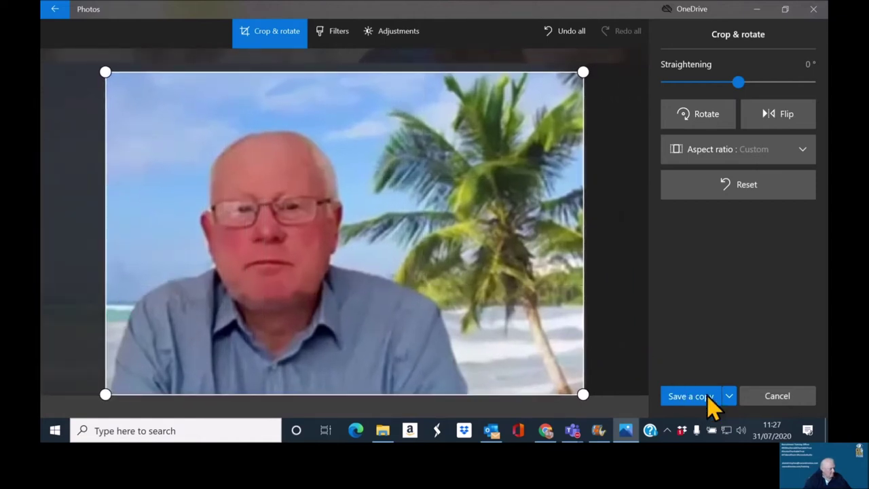
# Step: Save the crop as a new PNG copy named after the speaker
pyautogui.click(728, 397)
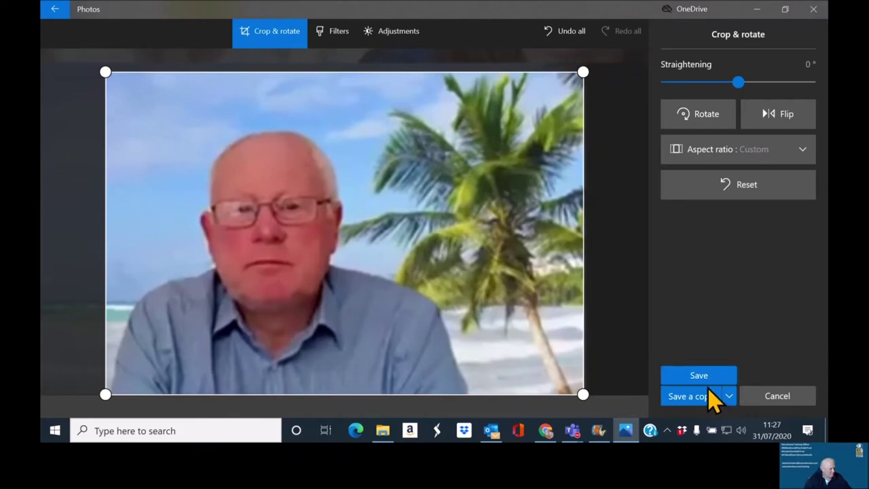
pyautogui.click(707, 384)
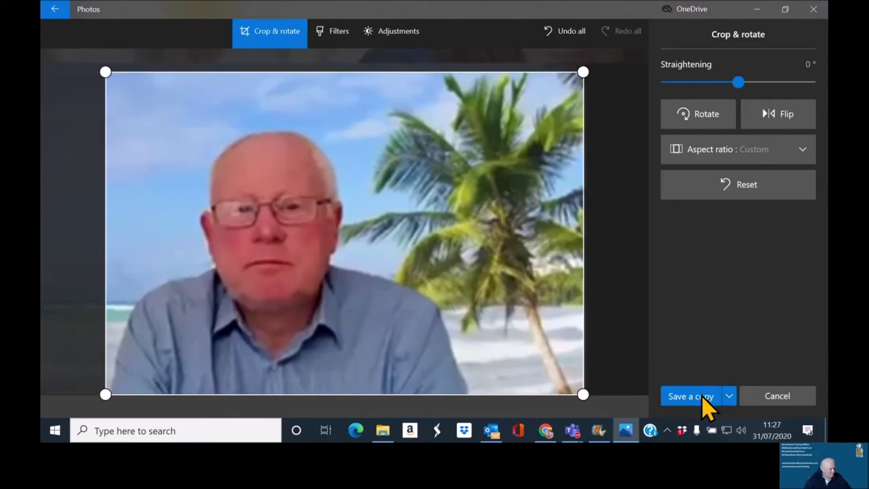
pyautogui.click(705, 401)
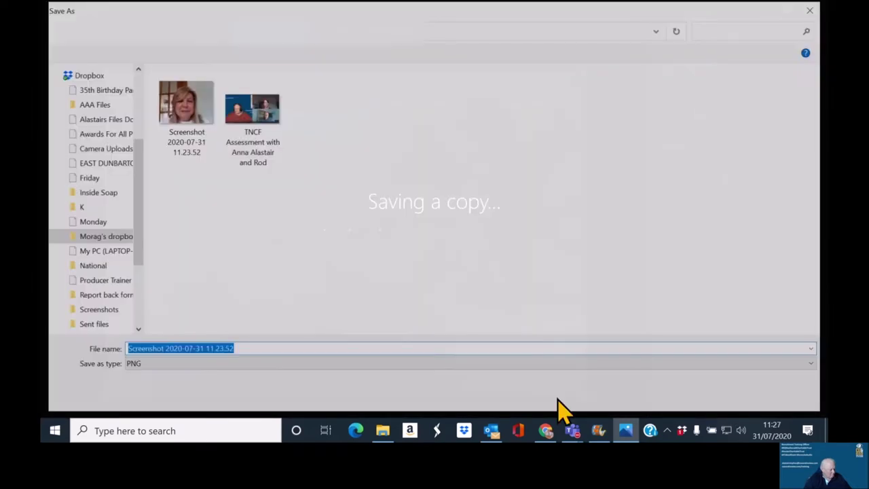
pyautogui.write('Graham')
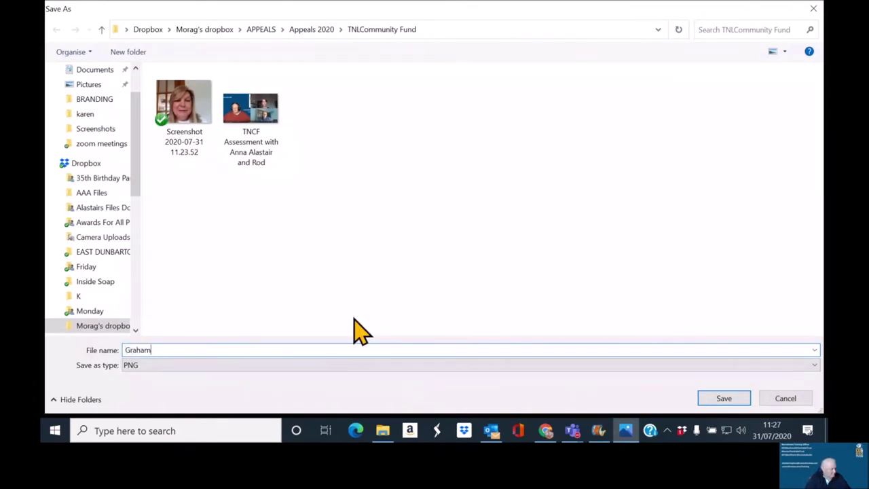
pyautogui.click(732, 404)
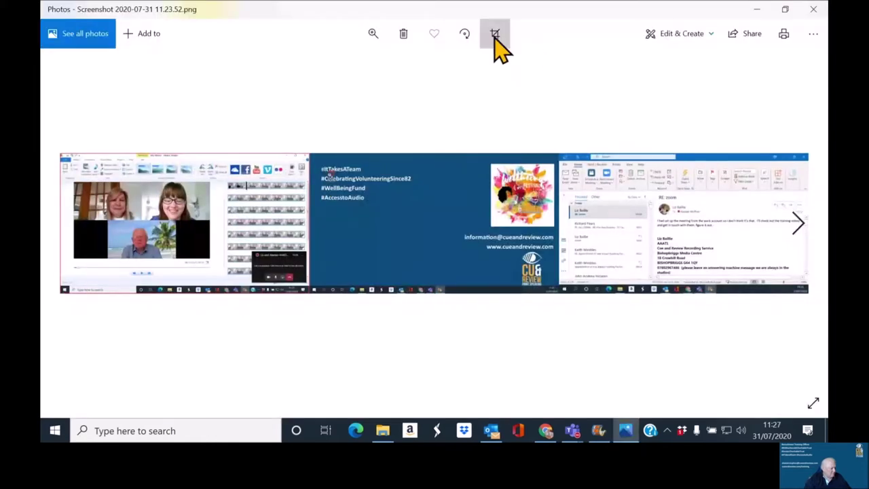
# Step: Crop the three-screen screenshot down to the brown-haired woman in glasses
pyautogui.click(495, 37)
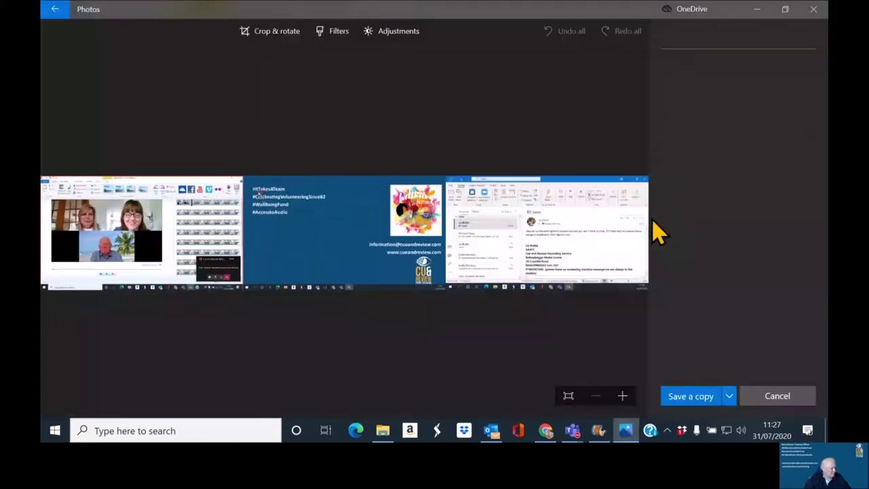
pyautogui.moveTo(624, 285); pyautogui.dragTo(175, 284)
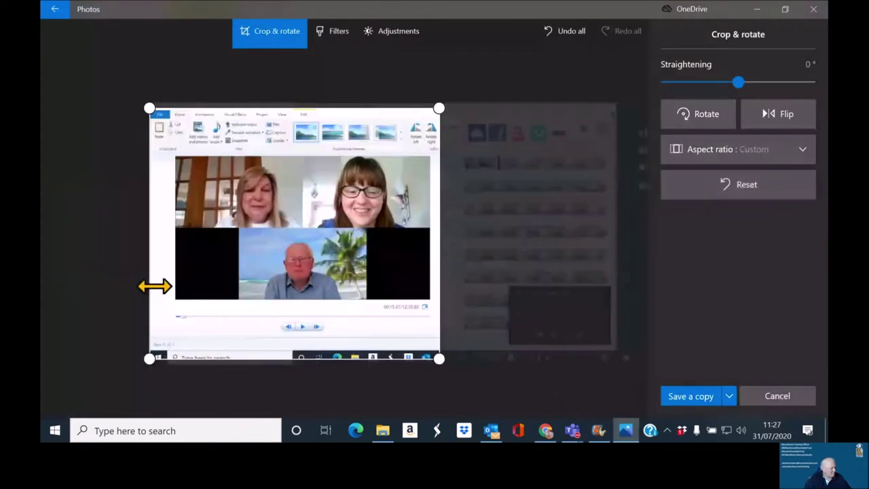
pyautogui.moveTo(212, 268); pyautogui.dragTo(355, 258)
pyautogui.moveTo(408, 242); pyautogui.dragTo(418, 242)
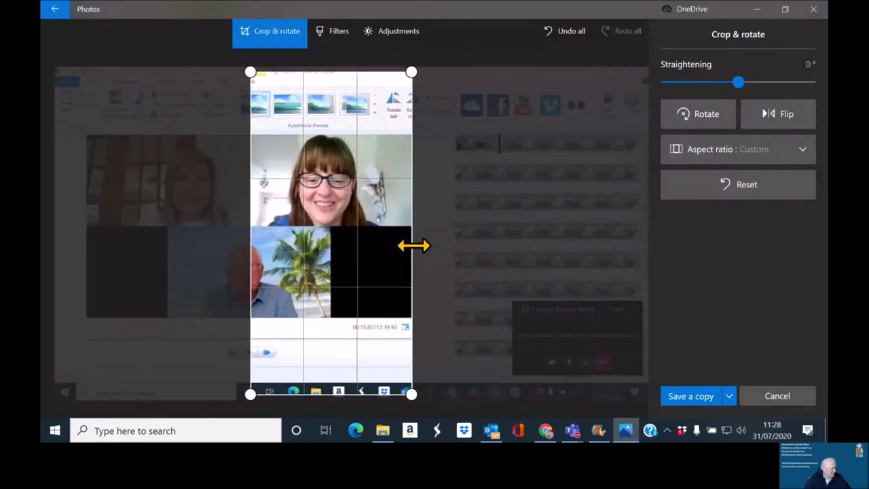
pyautogui.moveTo(382, 79); pyautogui.dragTo(387, 138)
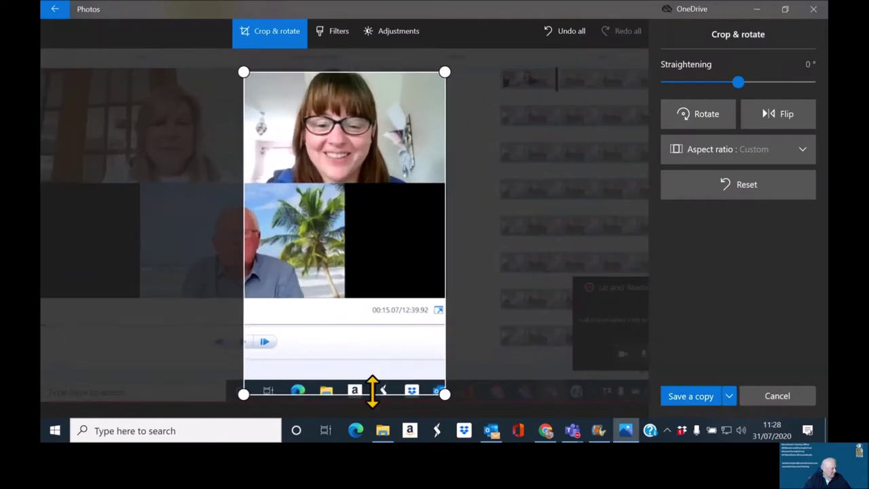
pyautogui.moveTo(373, 394); pyautogui.dragTo(355, 182)
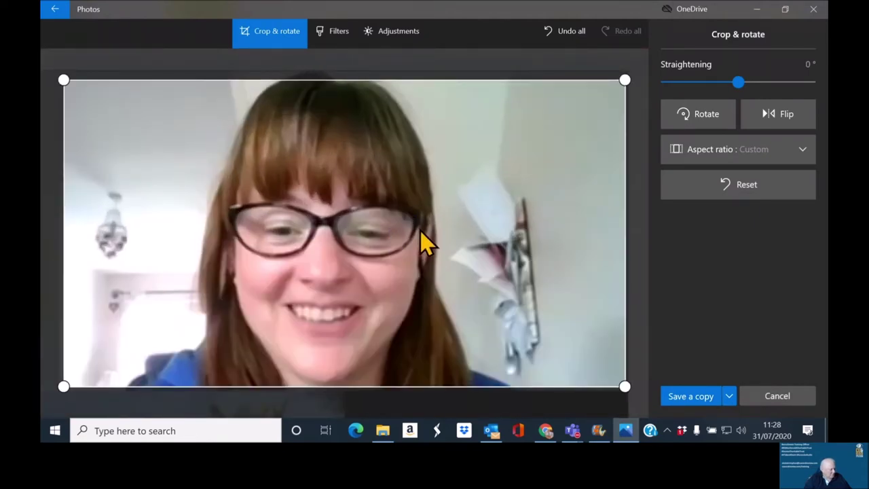
pyautogui.moveTo(440, 81); pyautogui.dragTo(438, 82)
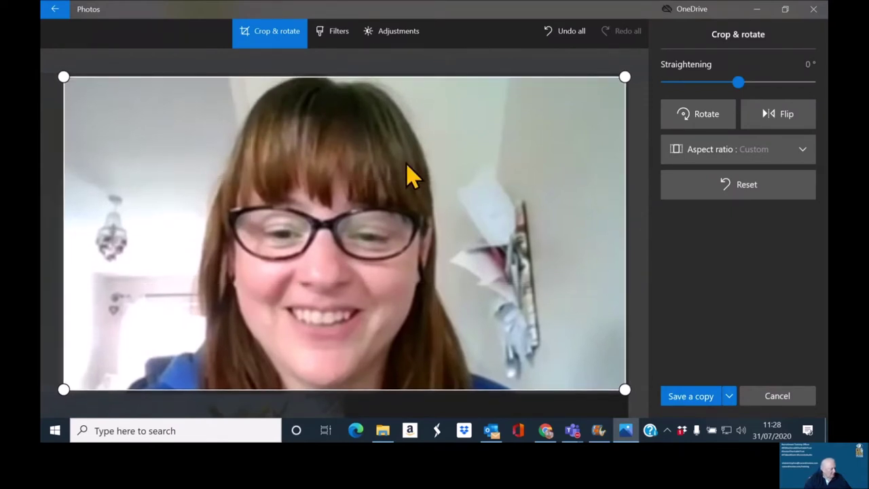
pyautogui.moveTo(624, 227); pyautogui.dragTo(541, 265)
pyautogui.moveTo(102, 297); pyautogui.dragTo(120, 299)
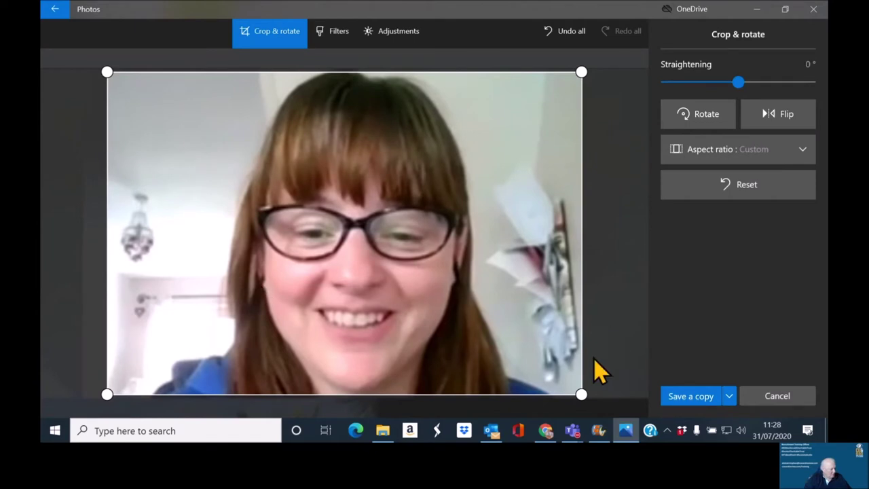
# Step: Save the crop as a new PNG named after her and close Photos
pyautogui.click(705, 397)
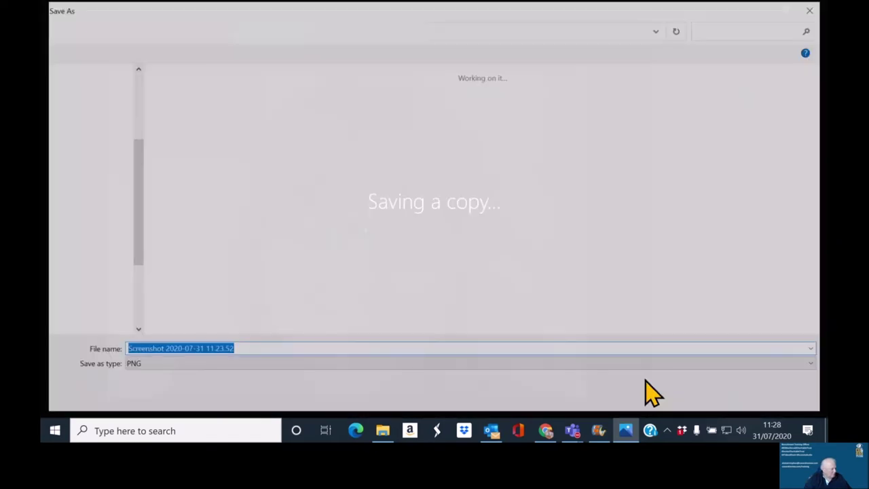
pyautogui.write('Liz')
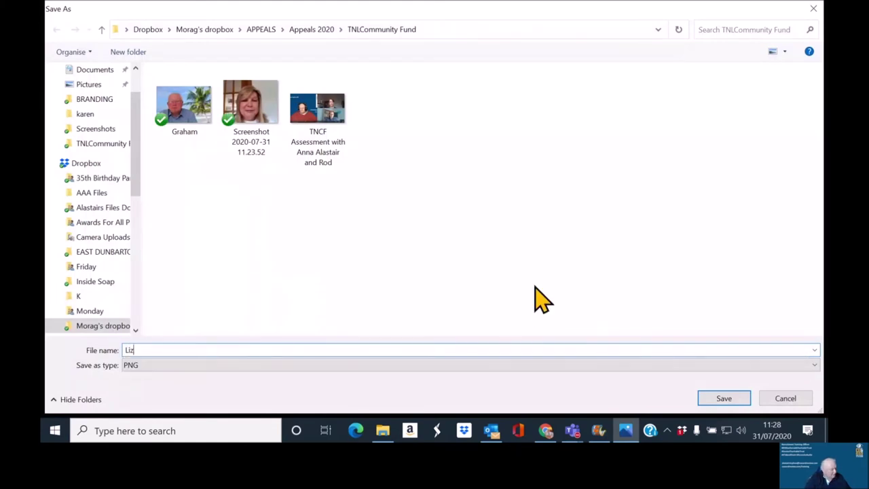
pyautogui.click(725, 398)
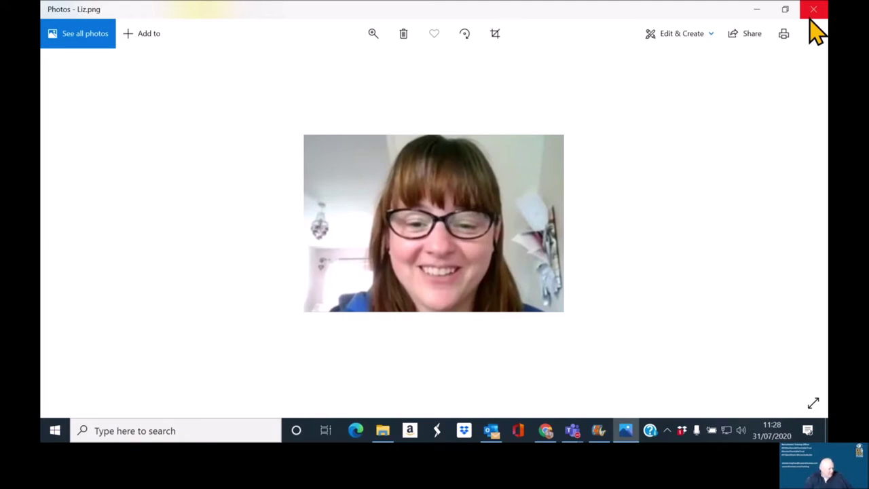
pyautogui.click(813, 9)
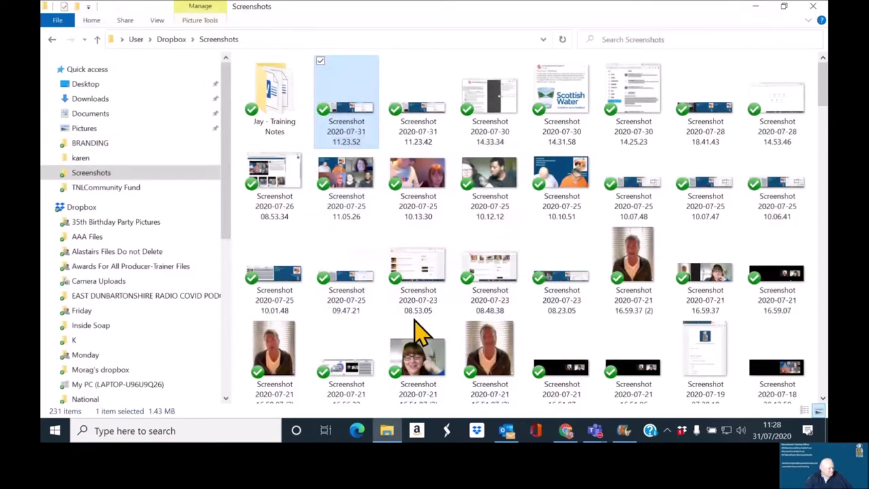
# Step: Switch to the browser and go back from the Ripl post details to My posts
pyautogui.click(566, 431)
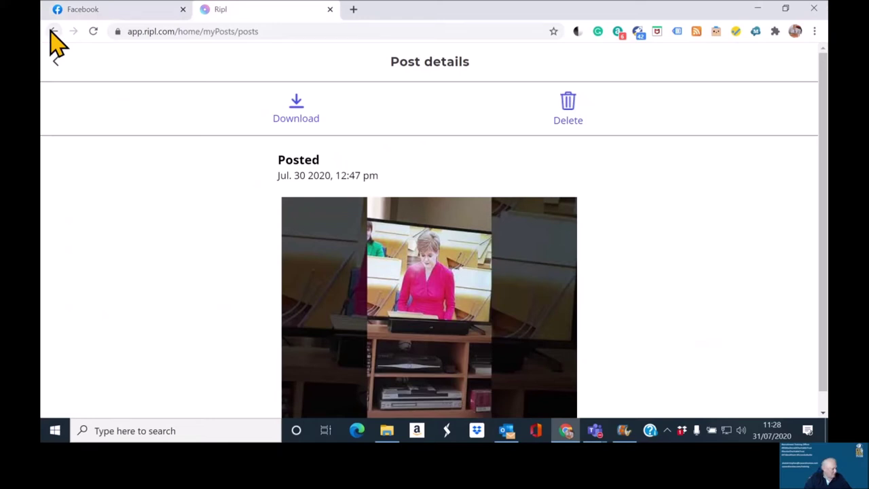
pyautogui.click(53, 31)
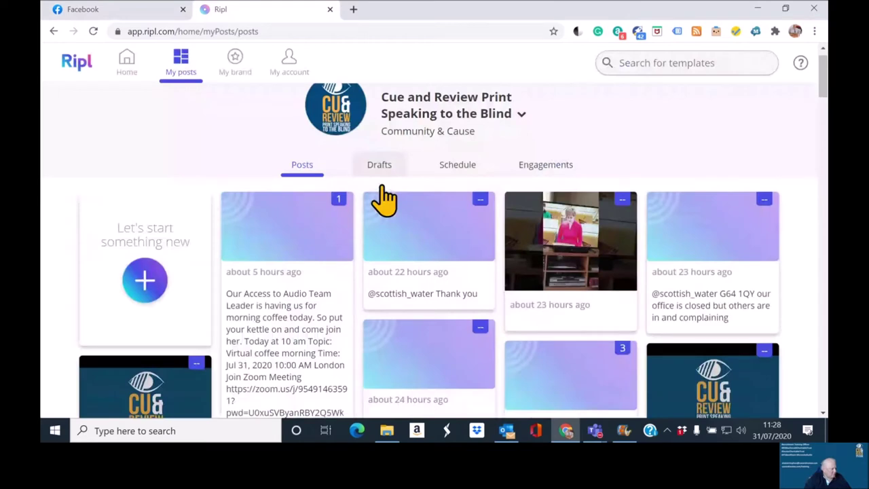
# Step: Scroll down Ripl's My posts list to find an earlier Cue Talks video post
pyautogui.scroll(-3, 385, 198)
pyautogui.scroll(-3, 384, 198)
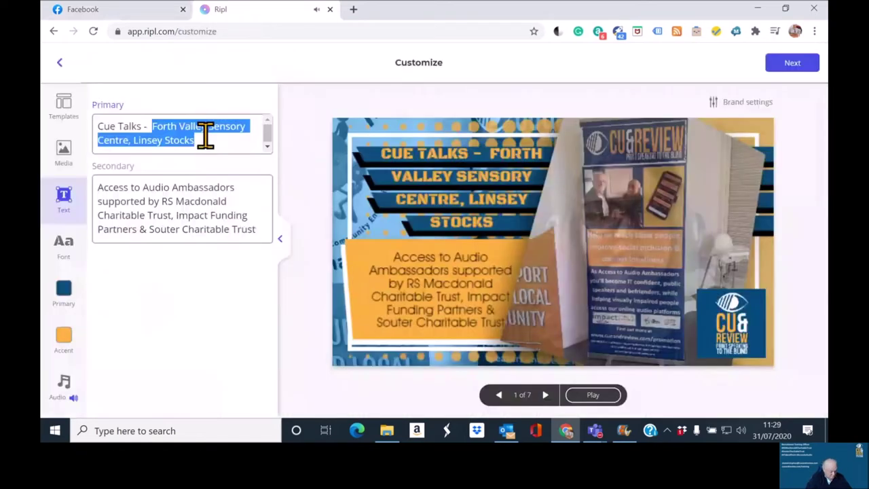
# Step: Enter 'East Dunbartonshire Voluntary Action' as the primary text, fixing typos, and preview slide 2
pyautogui.write('East Du')
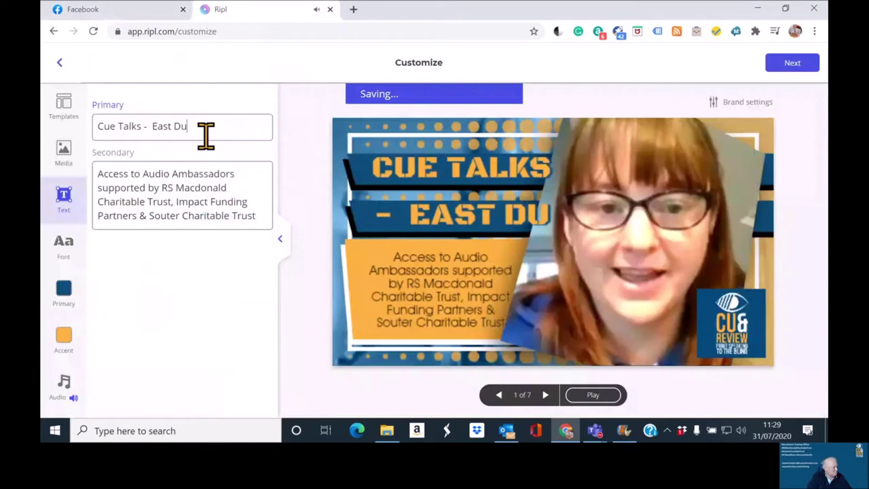
pyautogui.write(' ba')
pyautogui.press('BackSpace')
pyautogui.press('BackSpace')
pyautogui.press('BackSpace')
pyautogui.write('nbartonsji')
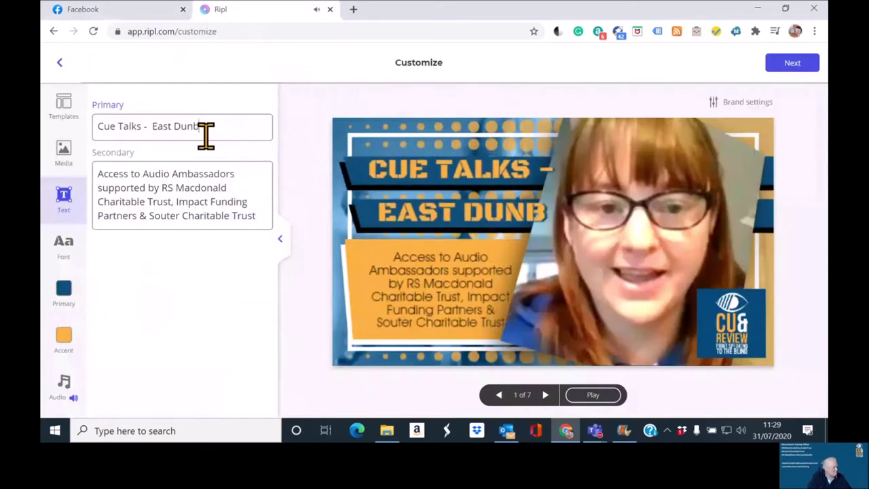
pyautogui.press('BackSpace')
pyautogui.press('BackSpace')
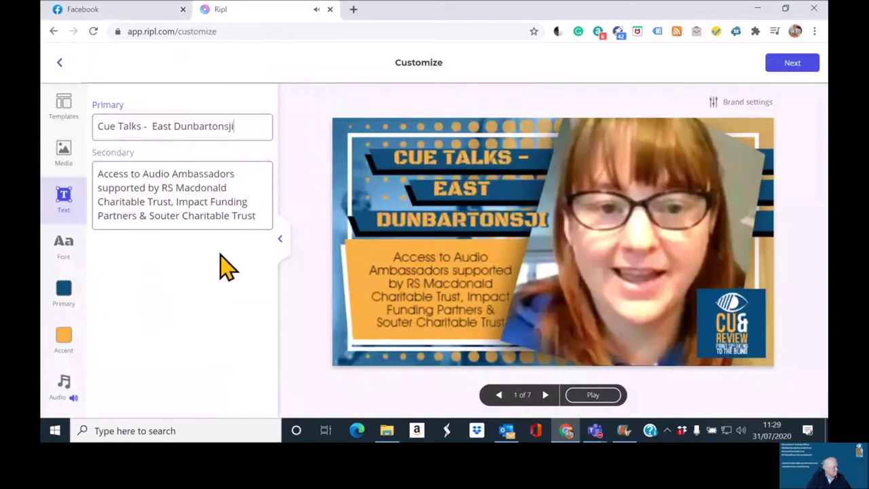
pyautogui.write('hir')
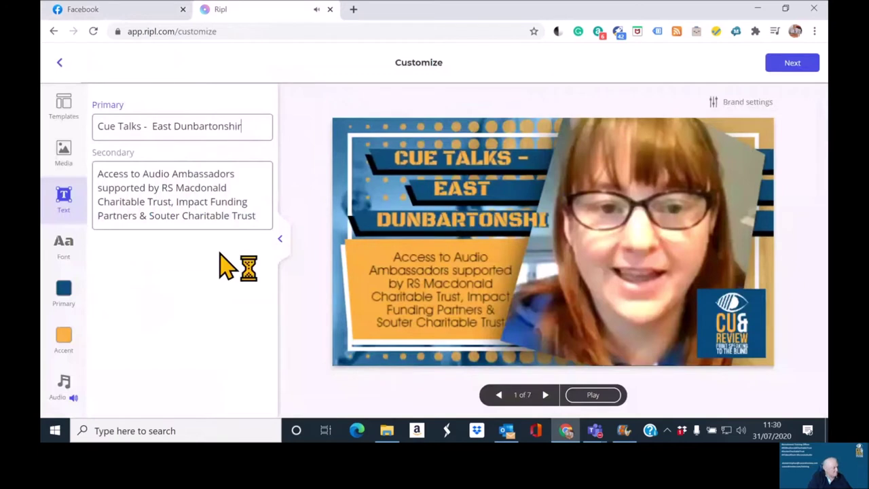
pyautogui.write('e Vo')
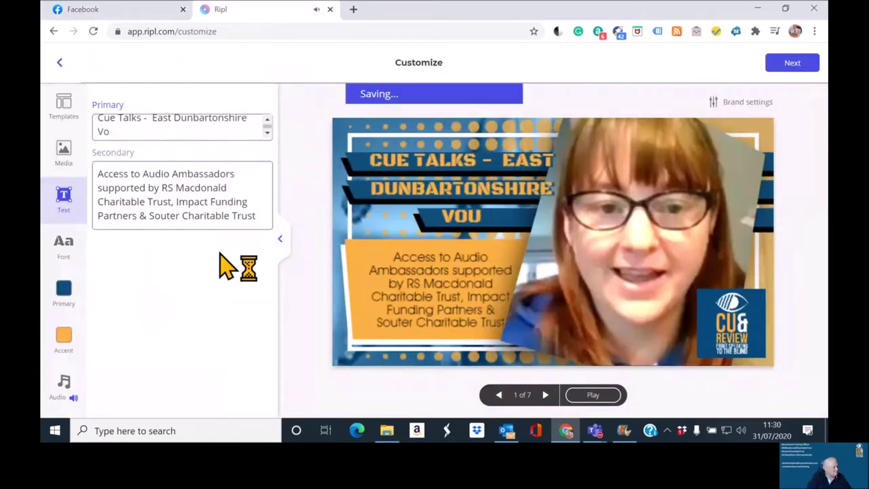
pyautogui.write('l')
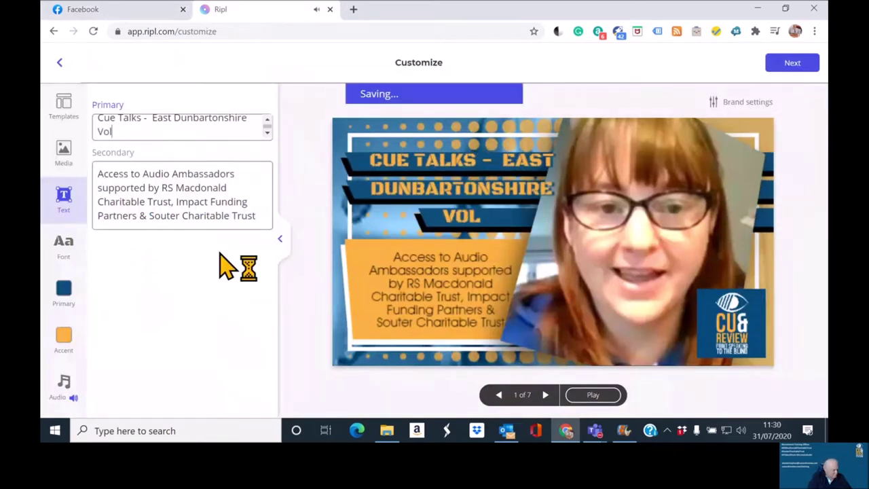
pyautogui.write('untary Acto')
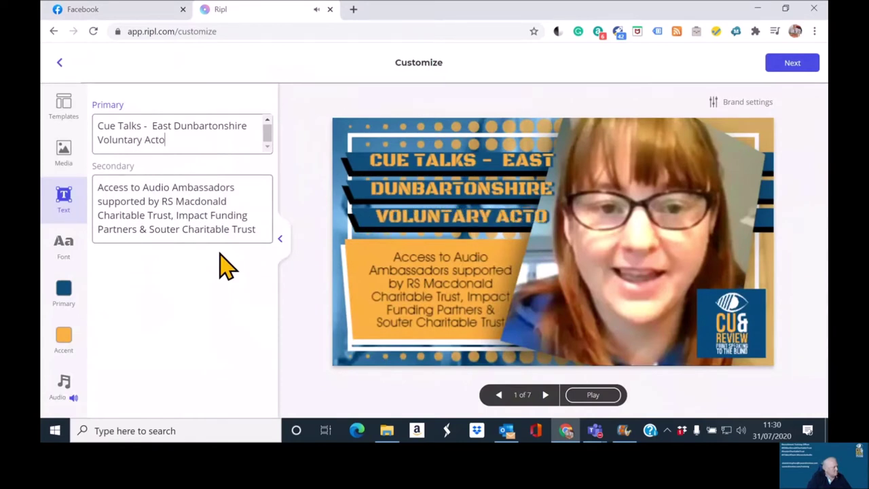
pyautogui.press('BackSpace')
pyautogui.write('ion')
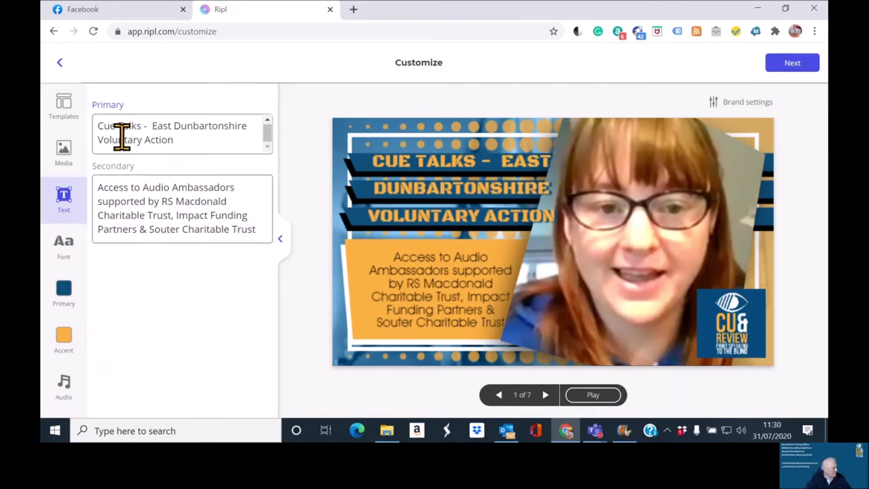
pyautogui.click(177, 143)
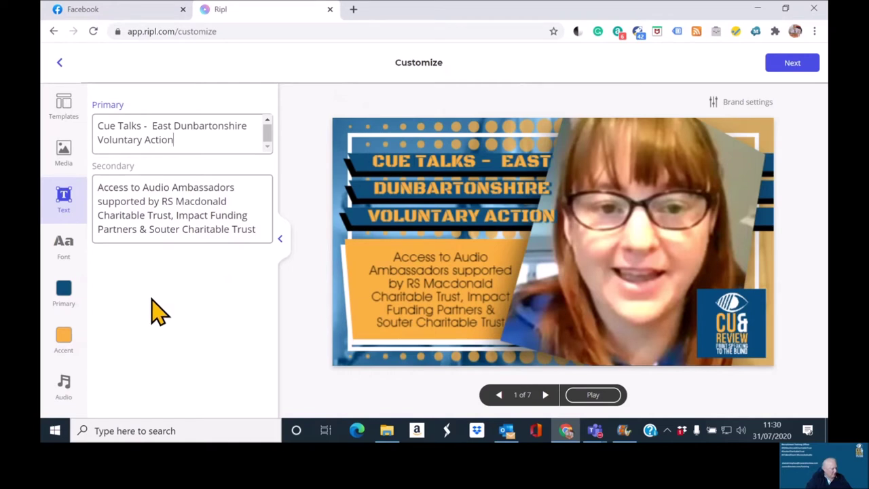
pyautogui.click(545, 395)
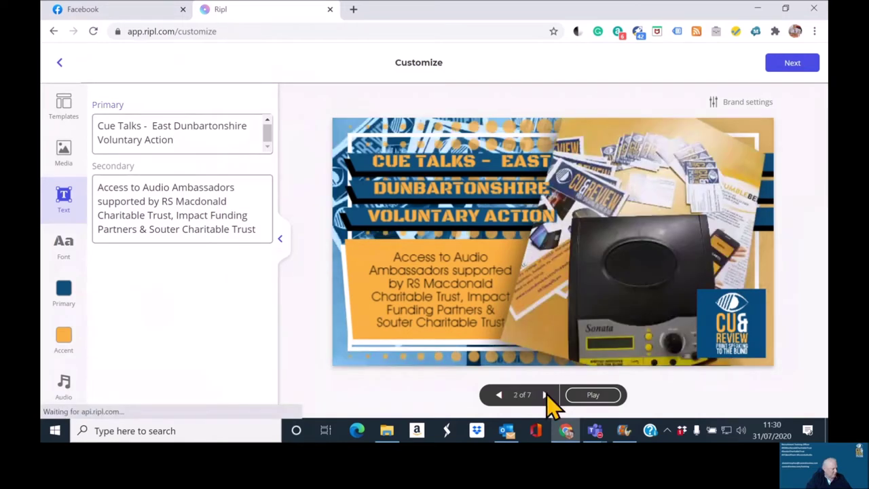
# Step: Delete the three people photos from the Ripl media, leaving four slides, and start an upload from the computer
pyautogui.click(64, 158)
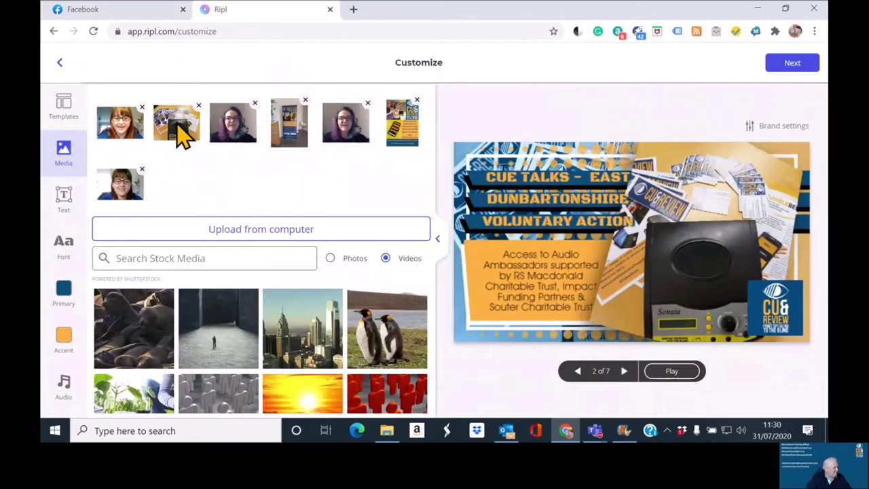
pyautogui.click(255, 104)
pyautogui.click(310, 103)
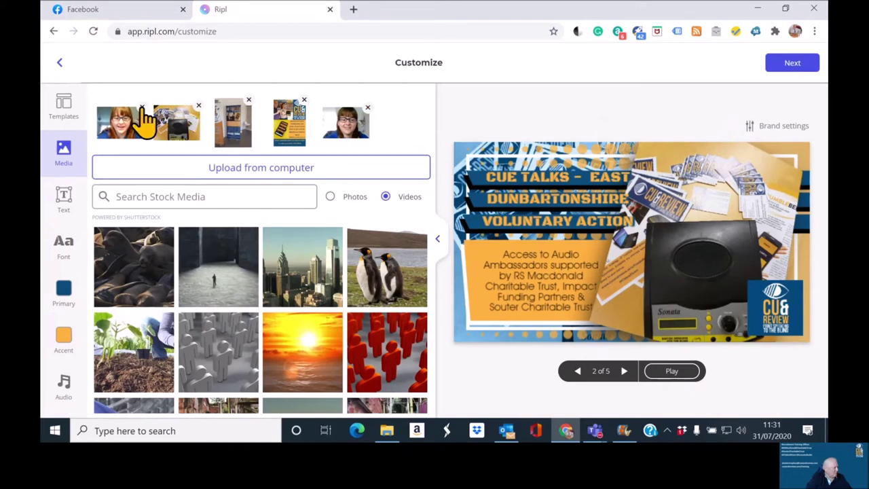
pyautogui.click(142, 106)
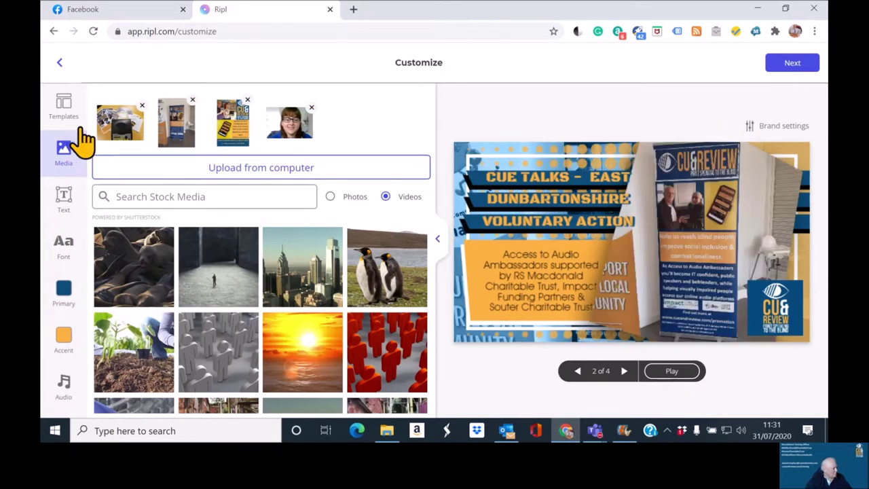
pyautogui.click(239, 172)
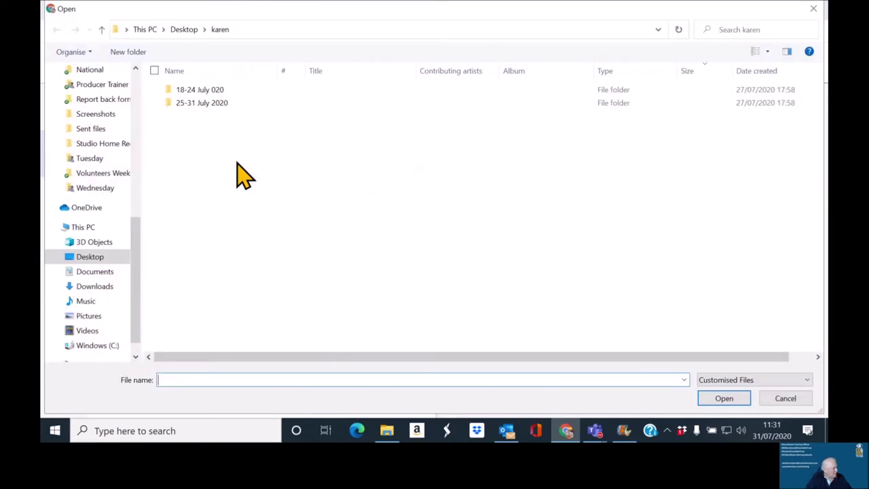
# Step: Search the Dropbox folder for *.jpg files in the Open dialog
pyautogui.moveTo(136, 265); pyautogui.dragTo(136, 157)
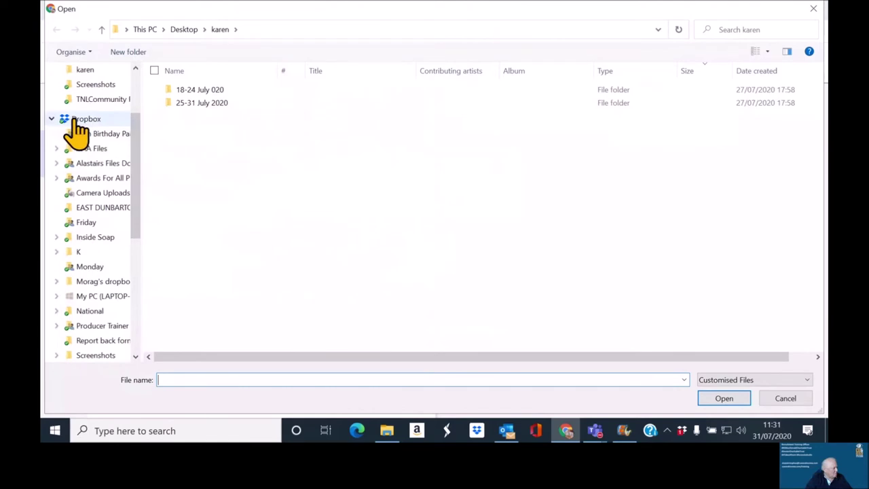
pyautogui.click(78, 122)
pyautogui.click(750, 31)
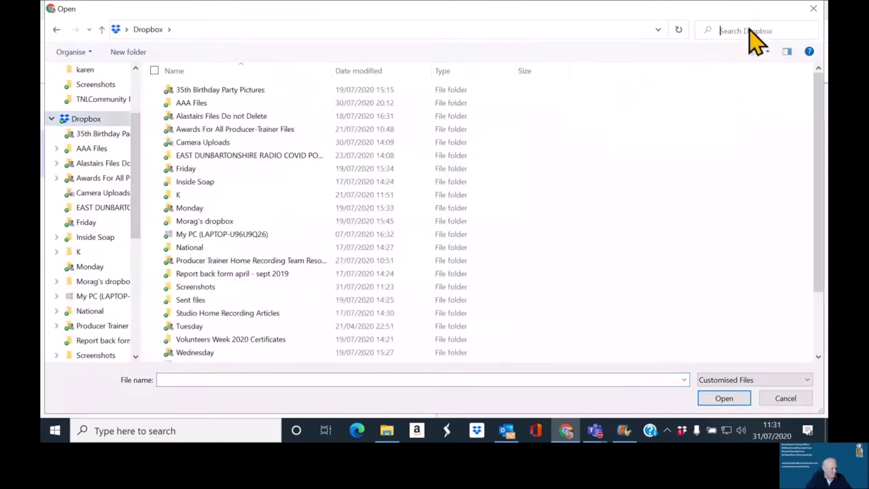
pyautogui.write('*.')
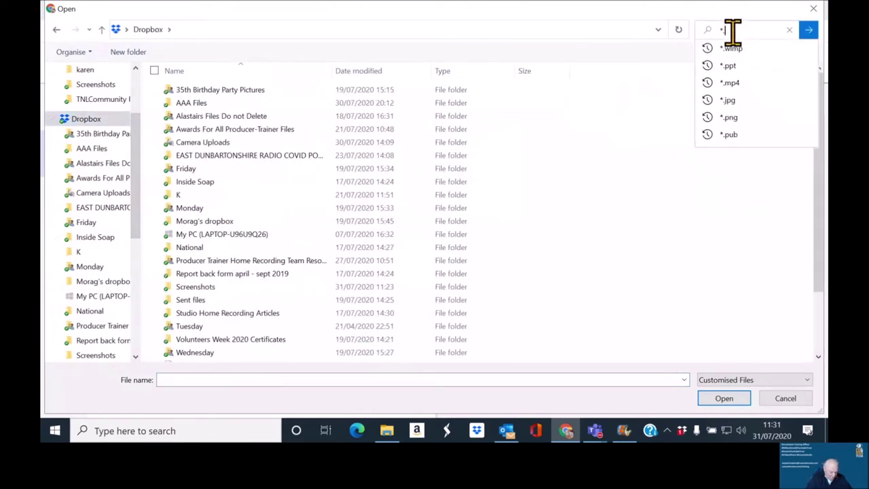
pyautogui.write('jpg')
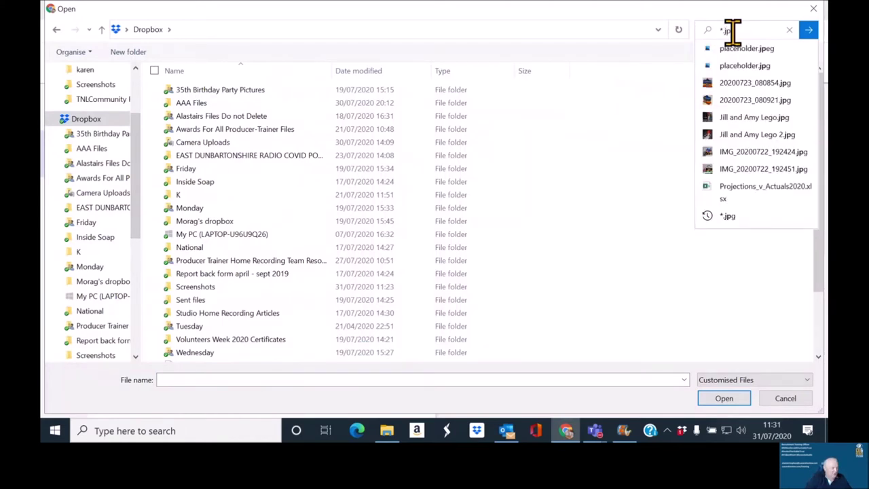
pyautogui.press('Return')
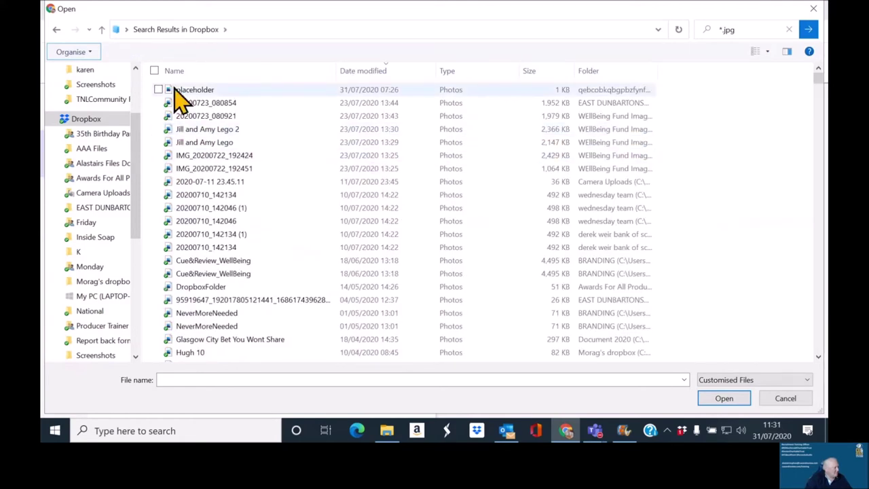
# Step: Sort the JPG results by Date modified, newest first, and browse the list
pyautogui.click(368, 72)
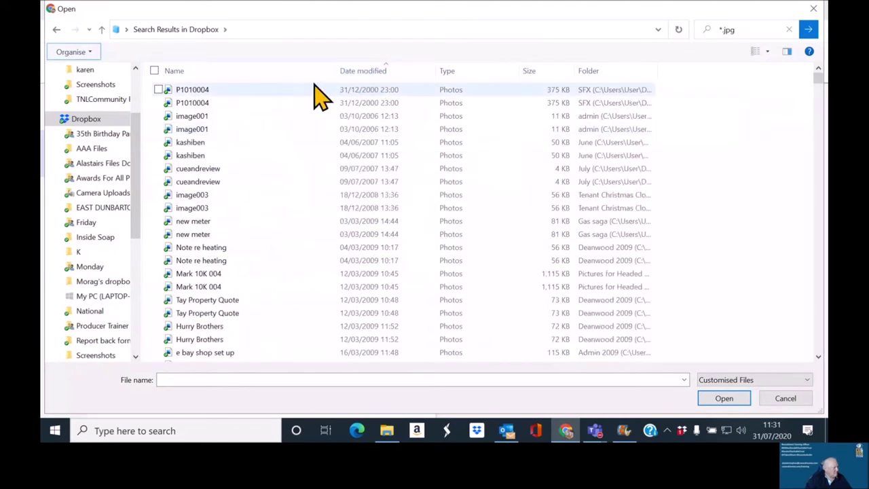
pyautogui.click(363, 72)
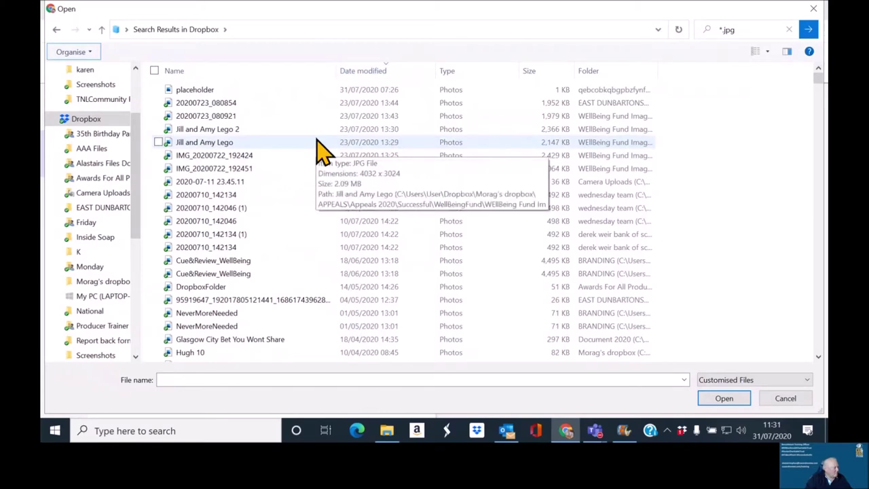
pyautogui.scroll(-6, 323, 151)
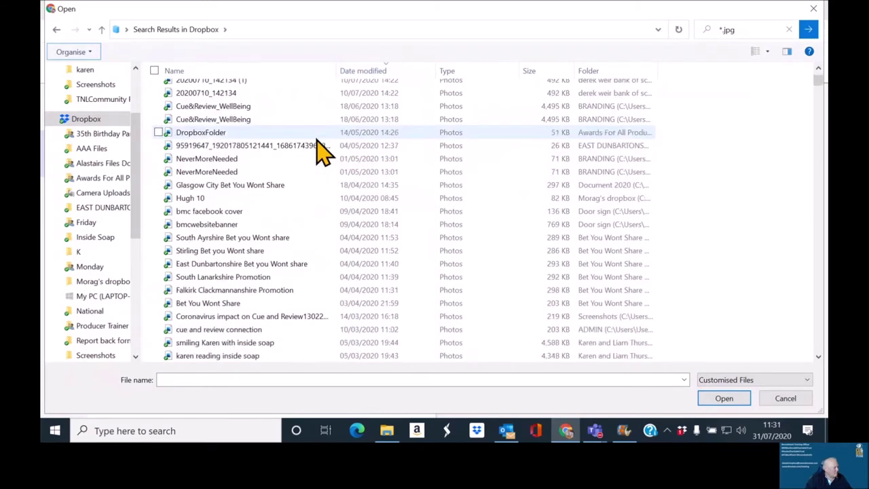
pyautogui.scroll(-1, 323, 151)
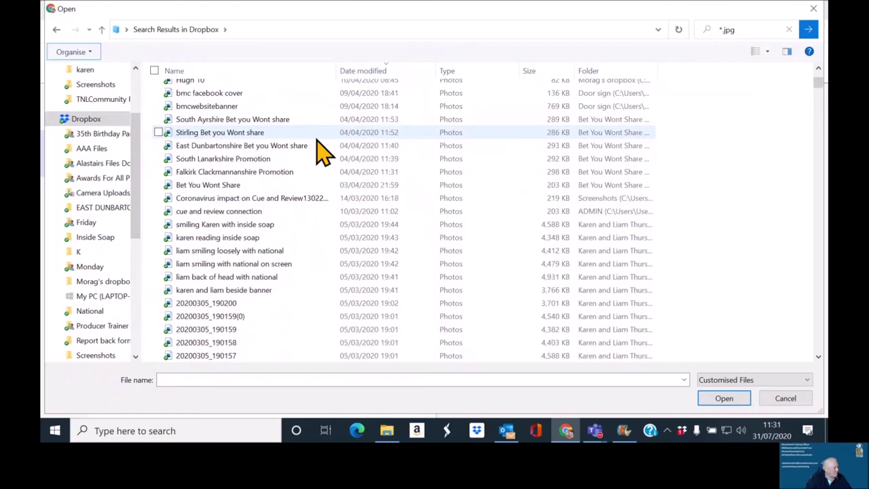
pyautogui.scroll(-1, 320, 152)
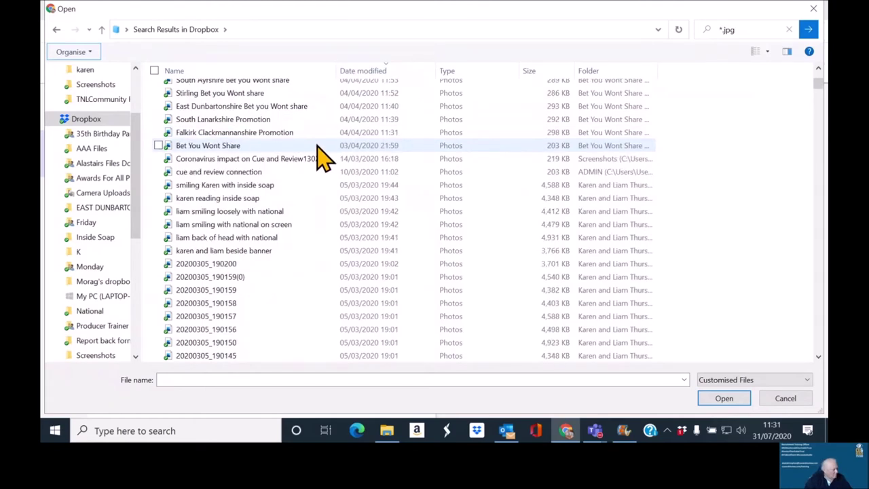
pyautogui.scroll(-4, 303, 163)
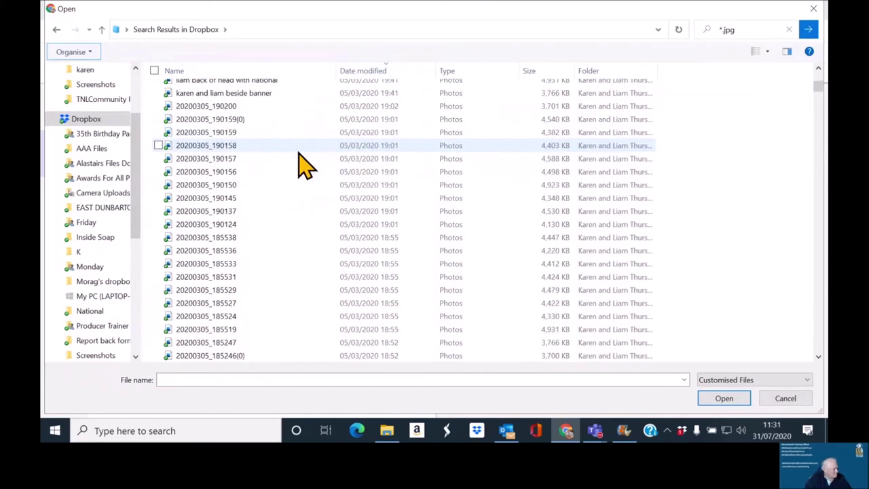
pyautogui.scroll(10, 288, 169)
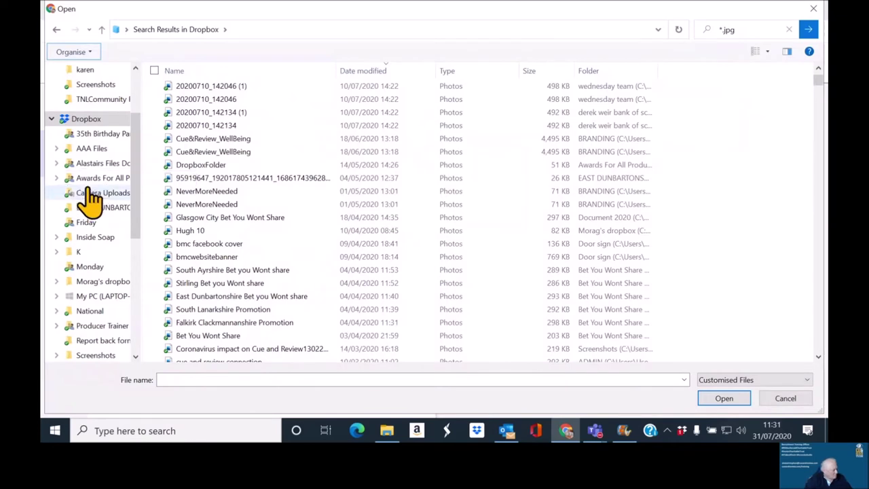
# Step: Upload three images from Dropbox's APPEALS > Appeals 2020 > TNLCommunity Fund folder into the Ripl media
pyautogui.click(97, 283)
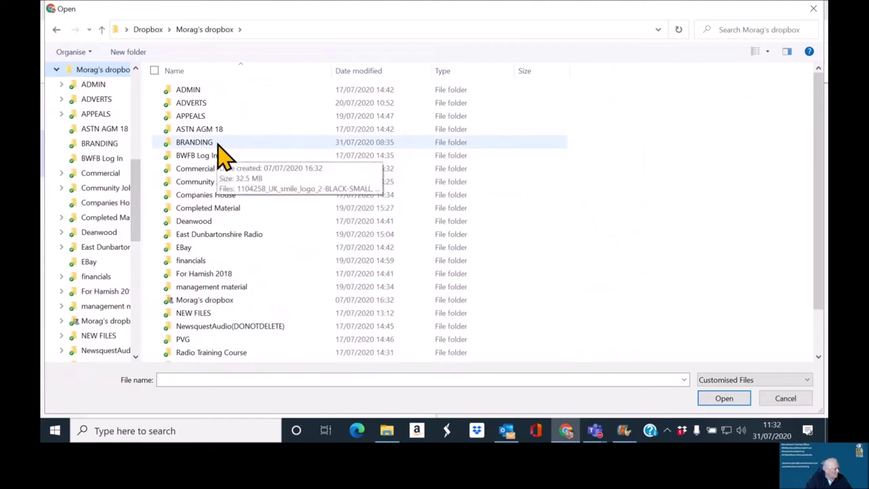
pyautogui.doubleClick(198, 117)
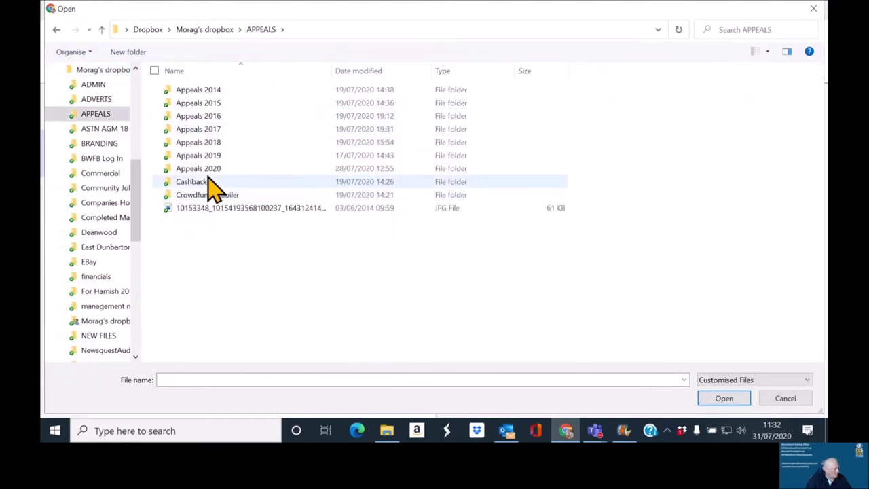
pyautogui.doubleClick(209, 171)
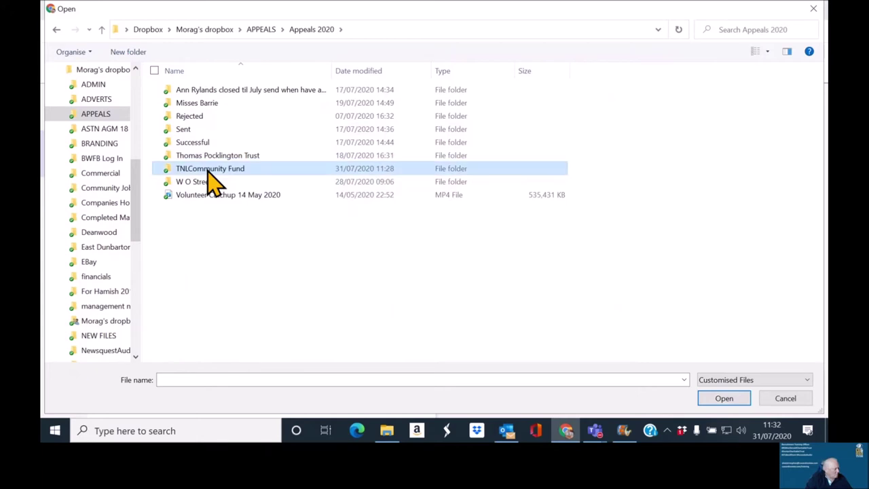
pyautogui.doubleClick(209, 171)
pyautogui.click(187, 124)
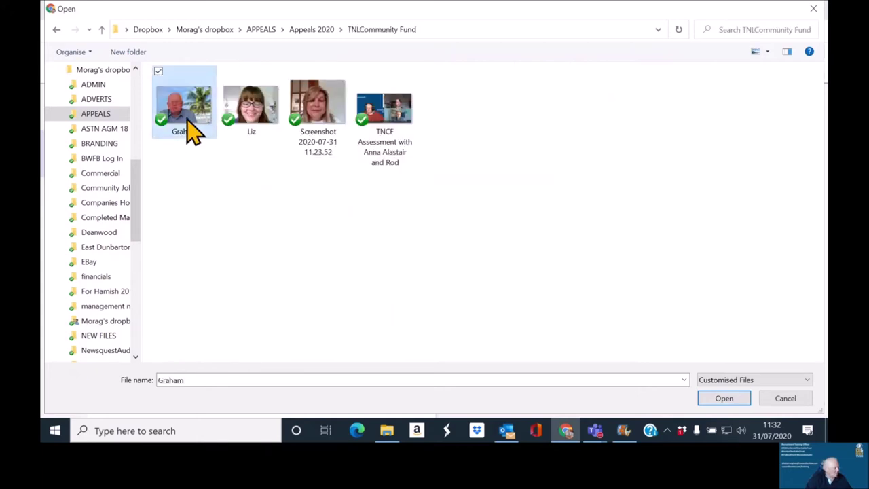
pyautogui.keyDown('ctrl'); pyautogui.click(280, 114); pyautogui.keyUp('ctrl')
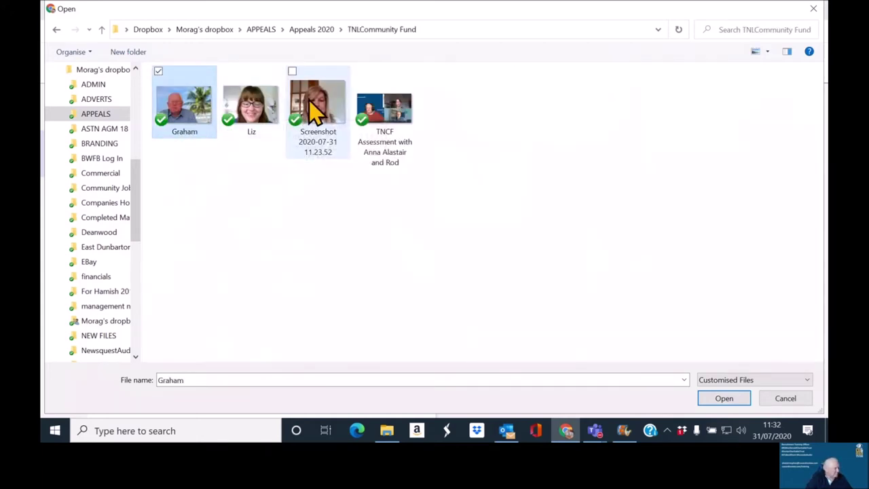
pyautogui.keyDown('ctrl'); pyautogui.click(312, 113); pyautogui.keyUp('ctrl')
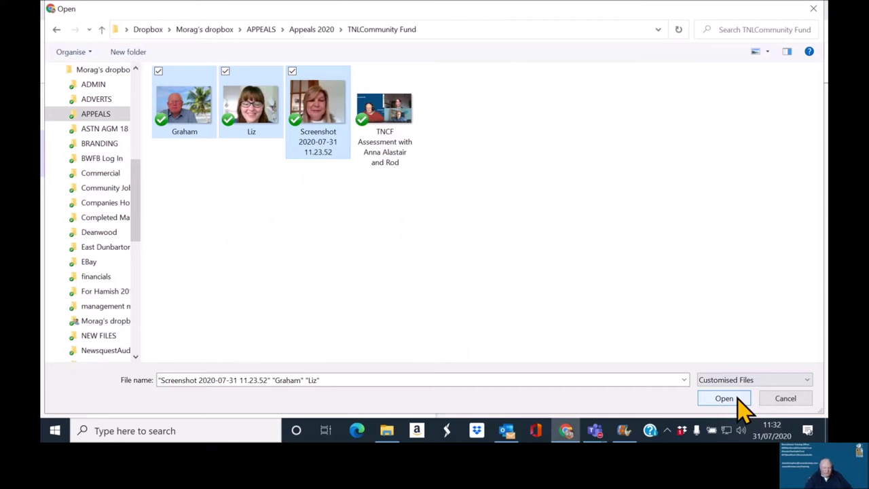
pyautogui.click(742, 405)
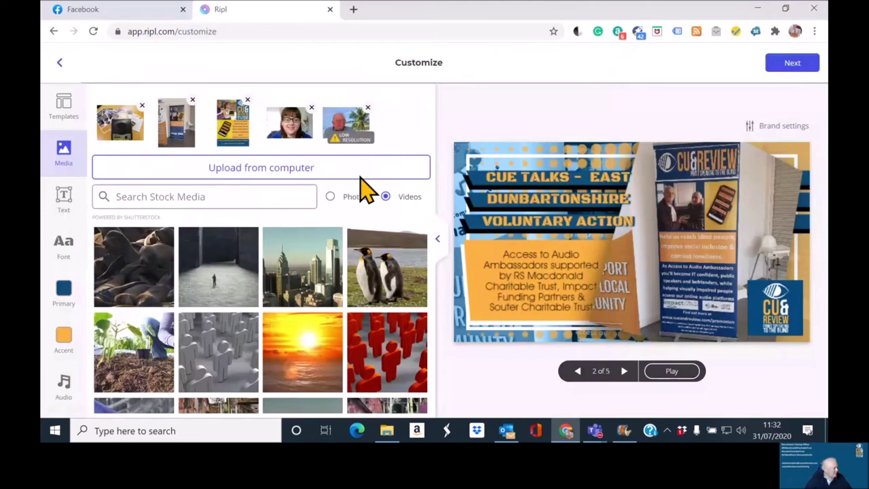
# Step: Drag the media thumbnails so a speaker photo comes first and the man's photo sits third
pyautogui.moveTo(289, 123); pyautogui.dragTo(119, 125)
pyautogui.moveTo(345, 120); pyautogui.dragTo(233, 131)
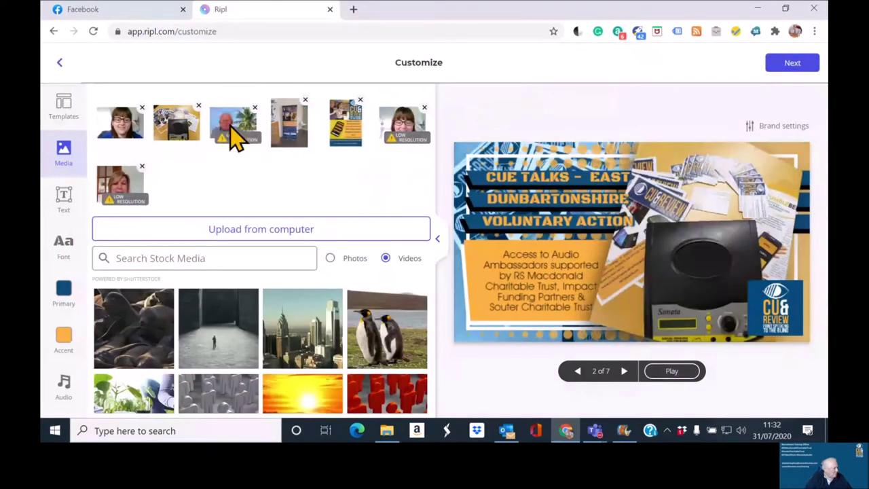
pyautogui.moveTo(398, 132); pyautogui.dragTo(336, 145)
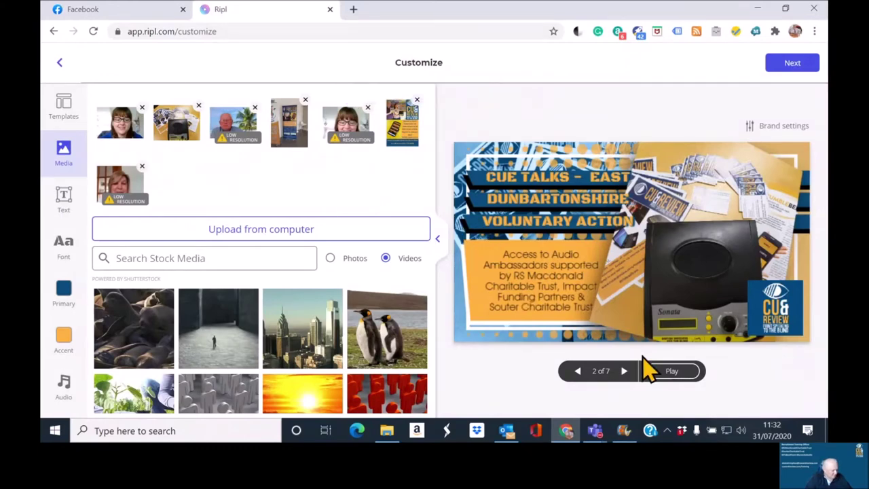
# Step: Cycle through slides 1 to 7 in the preview and stop on the banner-stand slide 4
pyautogui.click(578, 377)
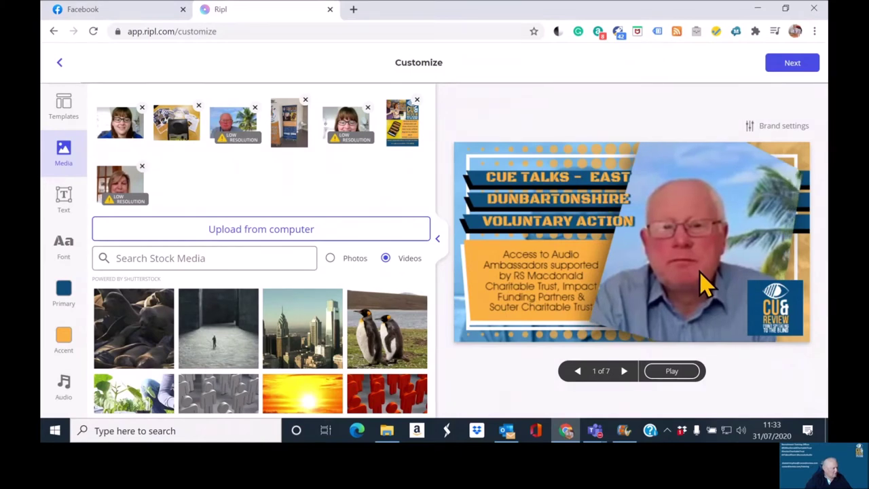
pyautogui.click(625, 372)
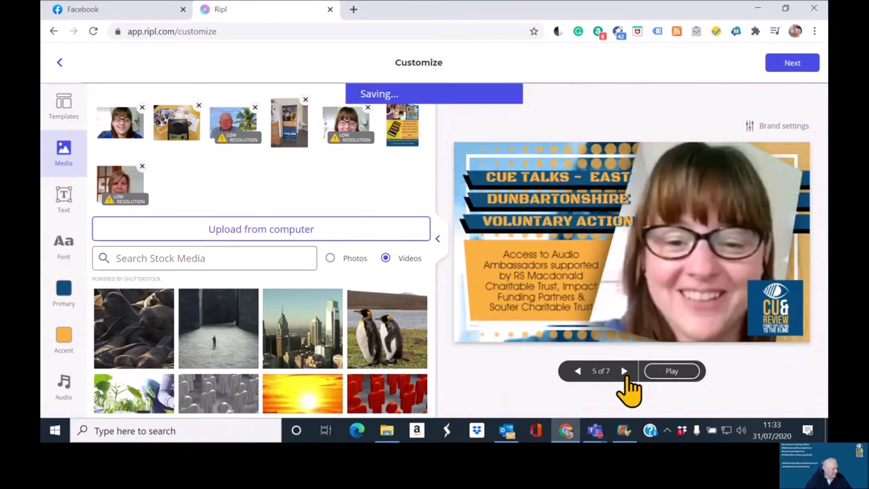
pyautogui.click(625, 372)
pyautogui.click(625, 372)
pyautogui.click(624, 372)
pyautogui.click(624, 372)
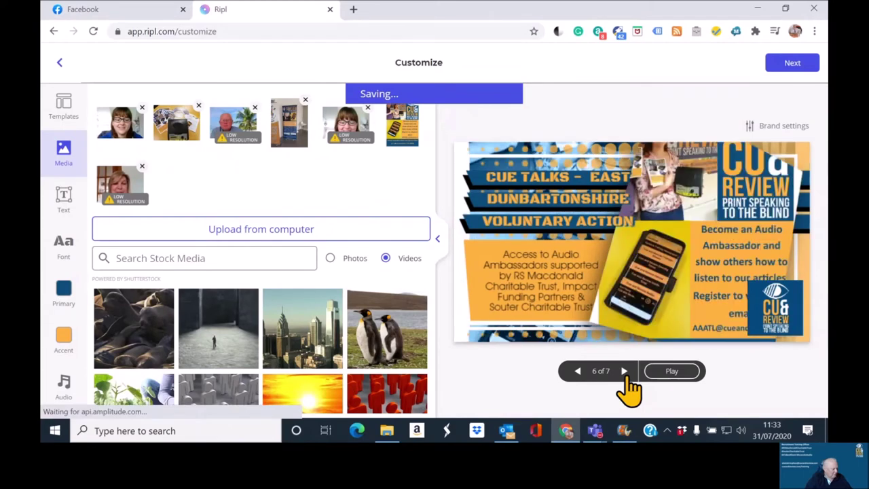
pyautogui.click(625, 372)
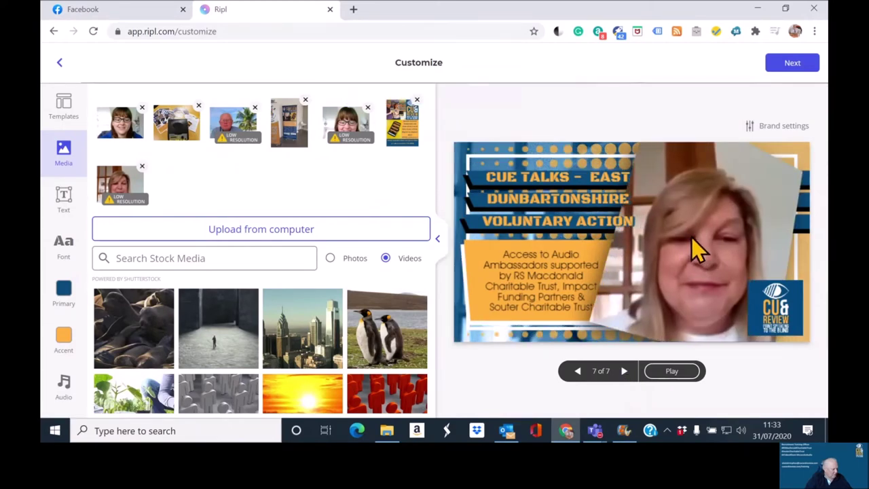
pyautogui.click(625, 377)
pyautogui.click(625, 378)
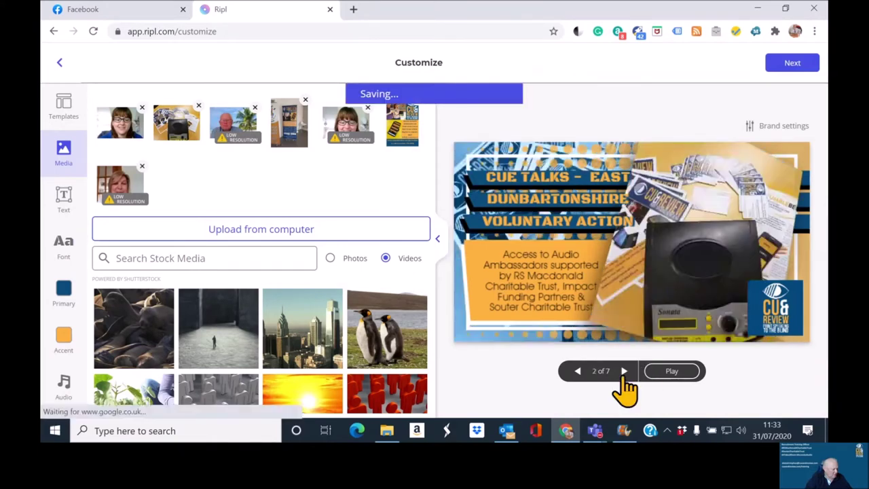
pyautogui.click(625, 377)
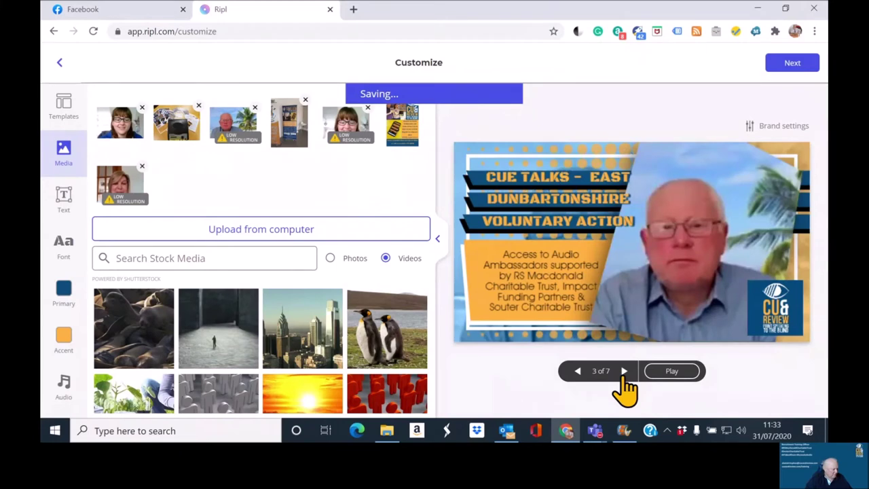
pyautogui.click(624, 378)
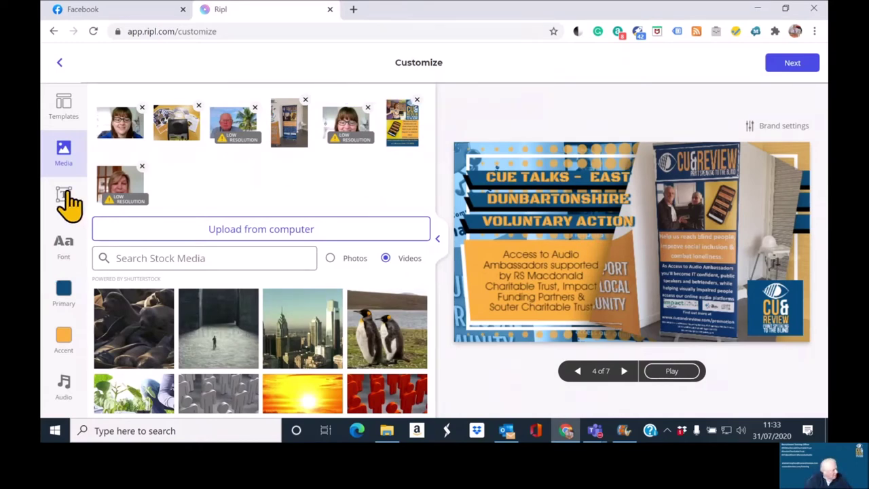
# Step: Check the Audio tracks, then display the Recently Used templates
pyautogui.click(66, 393)
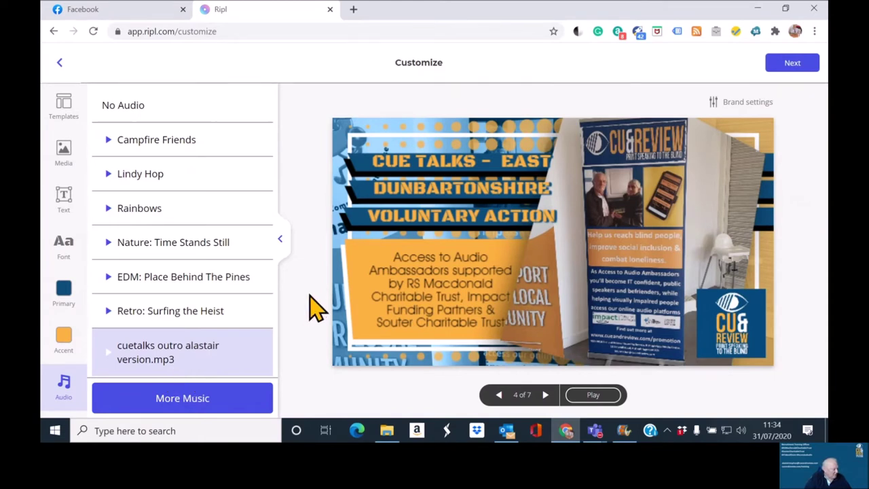
pyautogui.click(60, 106)
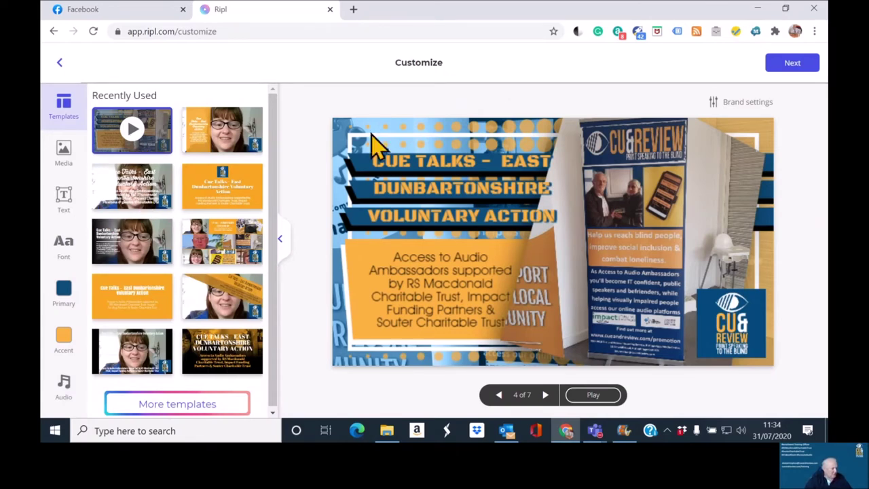
# Step: Render the video at Full HD 1080p and move on to the Caption your Post page
pyautogui.click(785, 67)
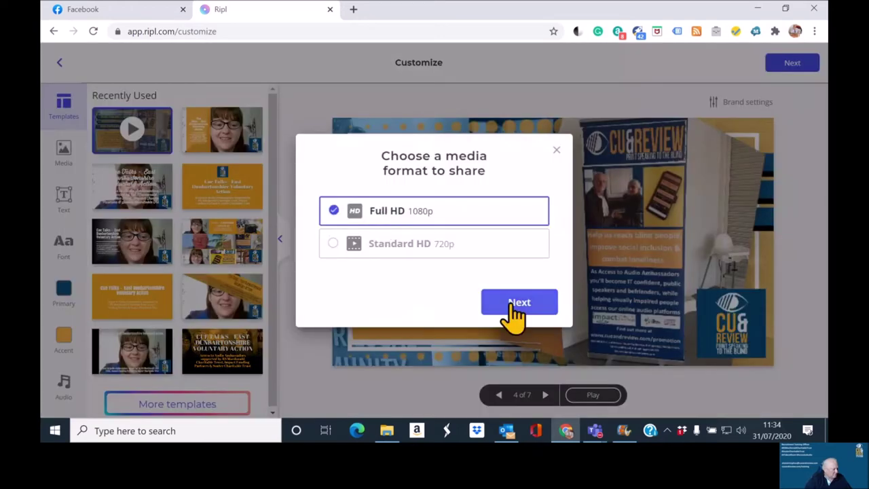
pyautogui.click(518, 304)
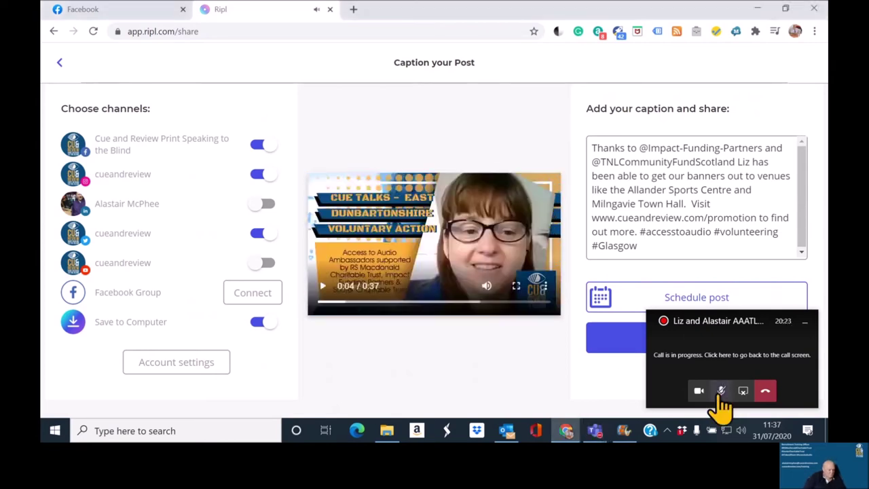
# Step: Play and pause the finished video preview to check it
pyautogui.click(721, 393)
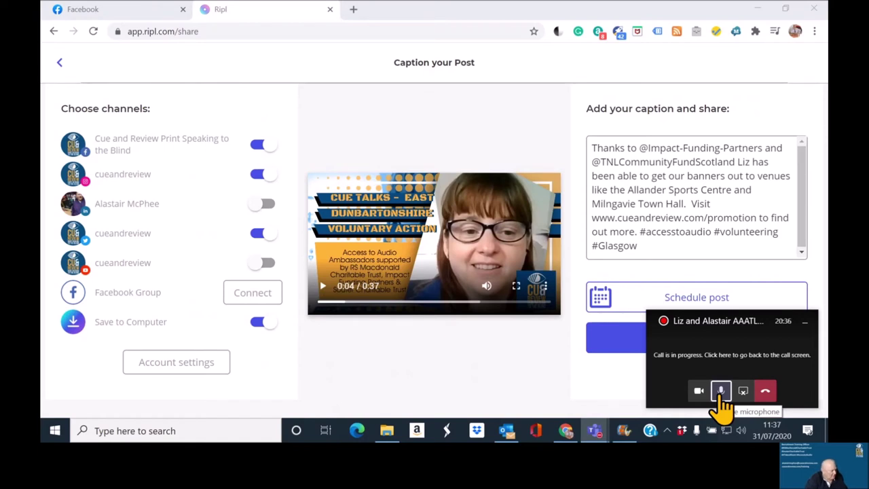
pyautogui.click(323, 287)
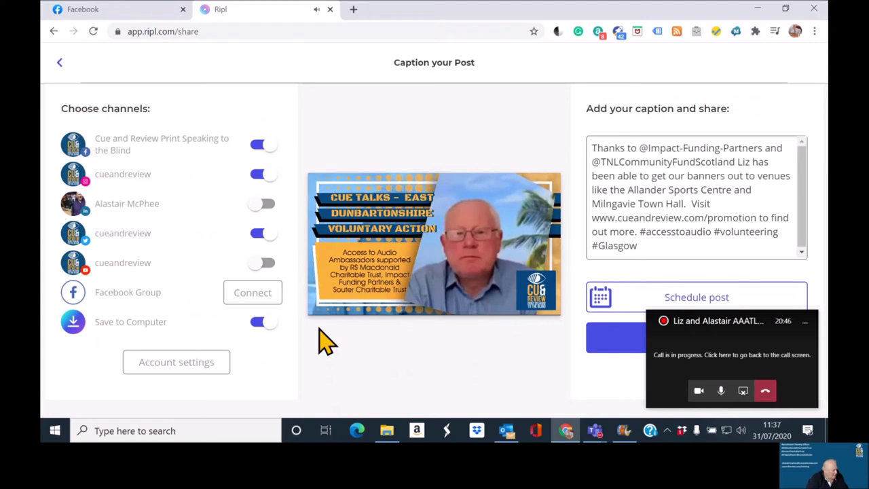
pyautogui.moveTo(320, 294)
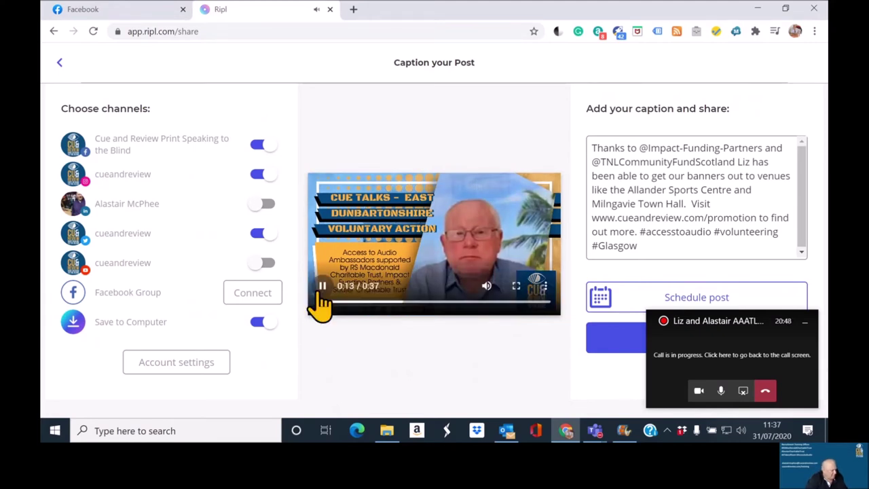
pyautogui.click(322, 287)
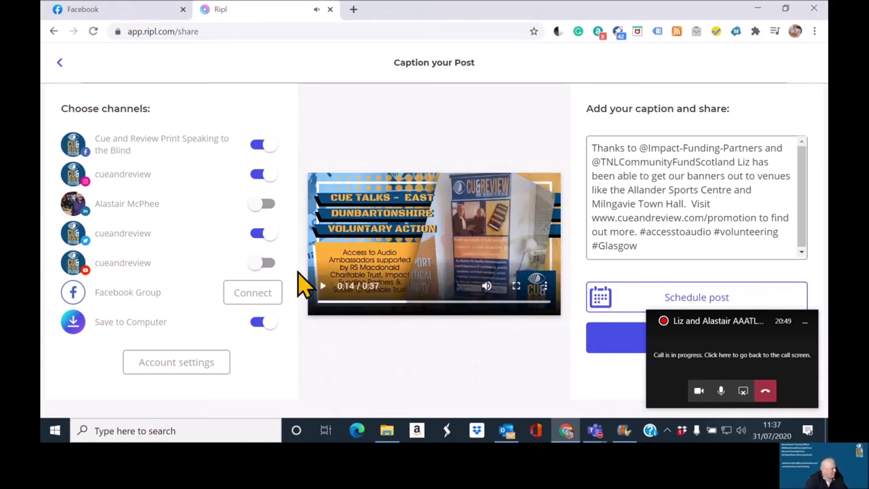
# Step: Turn off Facebook, Instagram and Twitter and share with only Save to Computer on
pyautogui.click(256, 144)
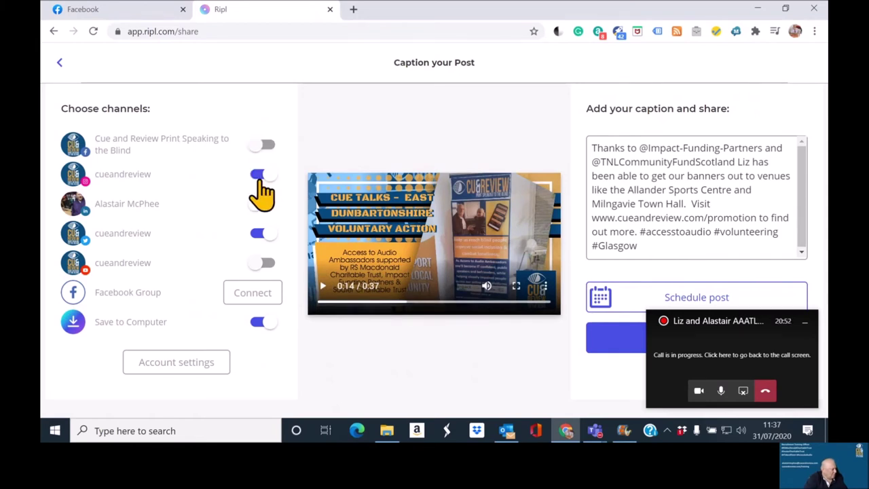
pyautogui.click(257, 178)
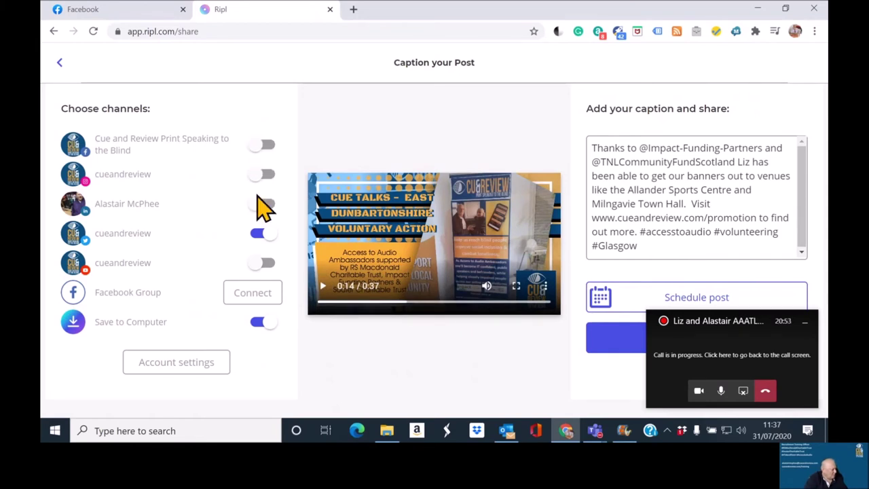
pyautogui.click(258, 234)
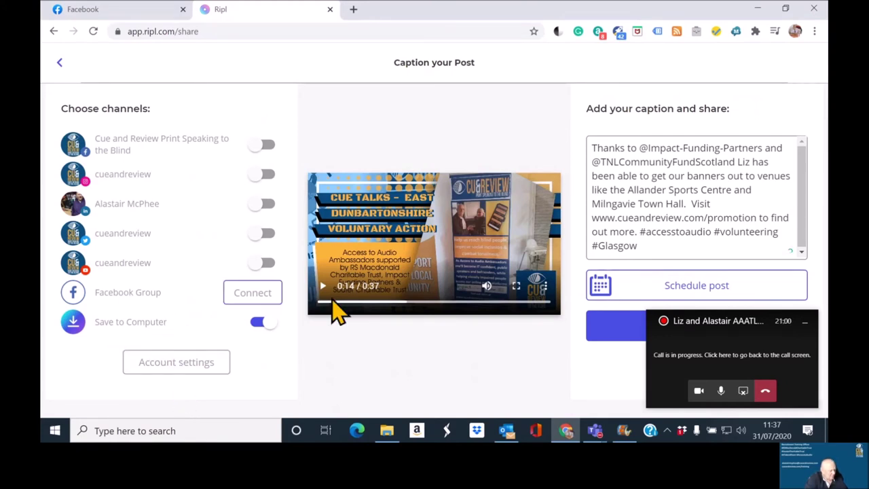
pyautogui.click(804, 321)
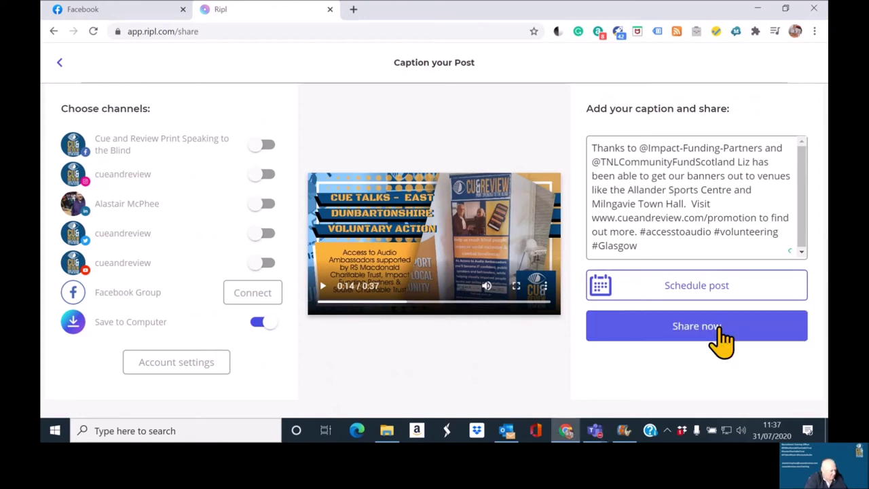
pyautogui.click(724, 338)
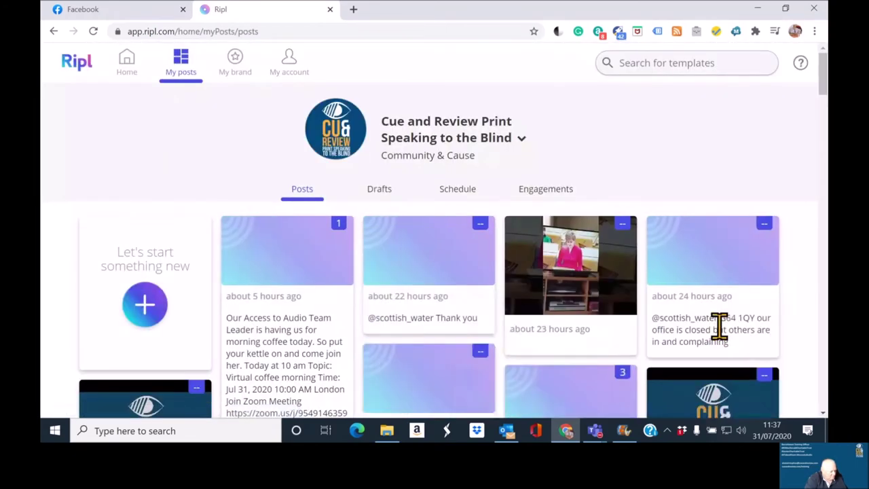
# Step: Wait until the new post appears first in My posts and the Ripl_Video MP4 finishes downloading
pyautogui.moveTo(597, 434)
pyautogui.moveTo(659, 370)
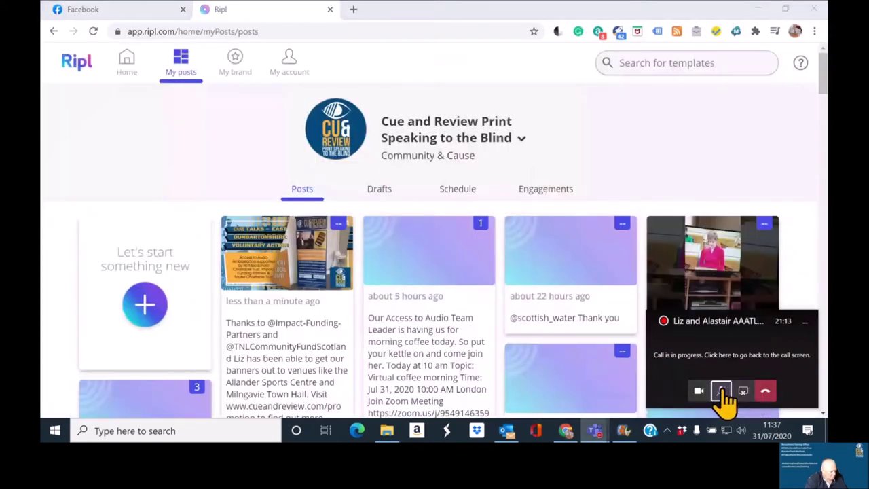
pyautogui.click(721, 390)
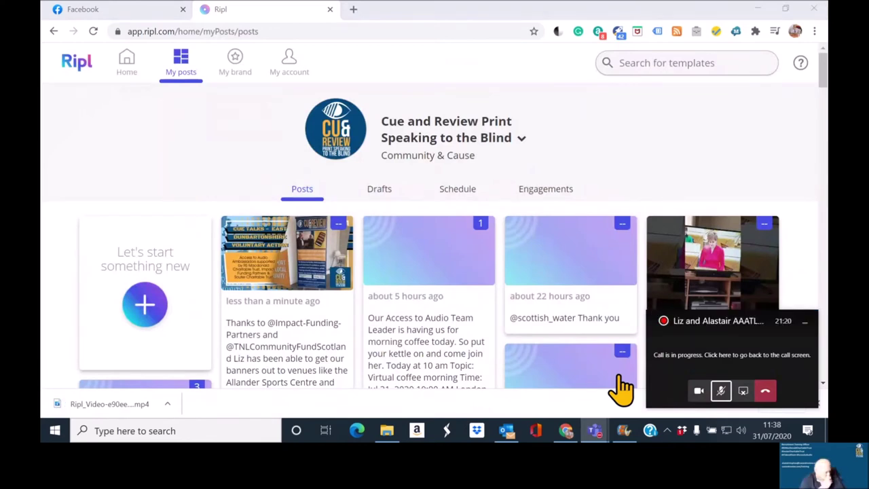
pyautogui.click(722, 392)
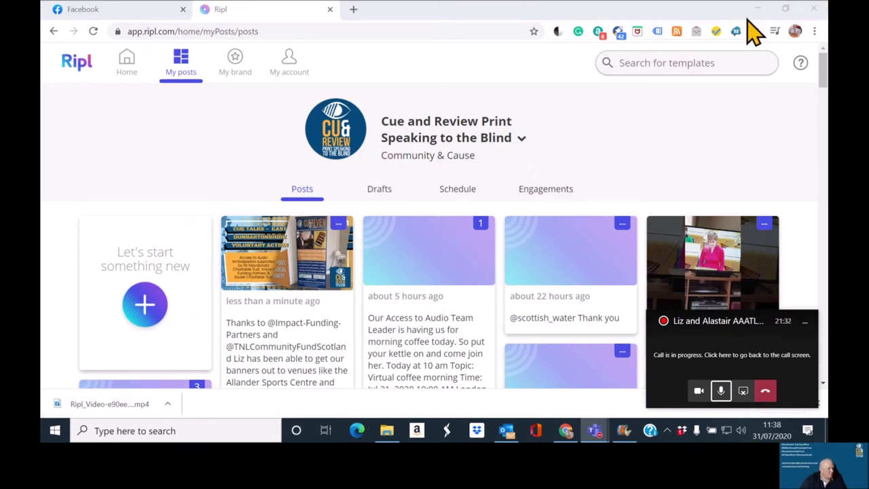
# Step: Close Chrome and Explorer, then add the Ripl_Video MP4 from Downloads after the Zoom clip
pyautogui.click(815, 8)
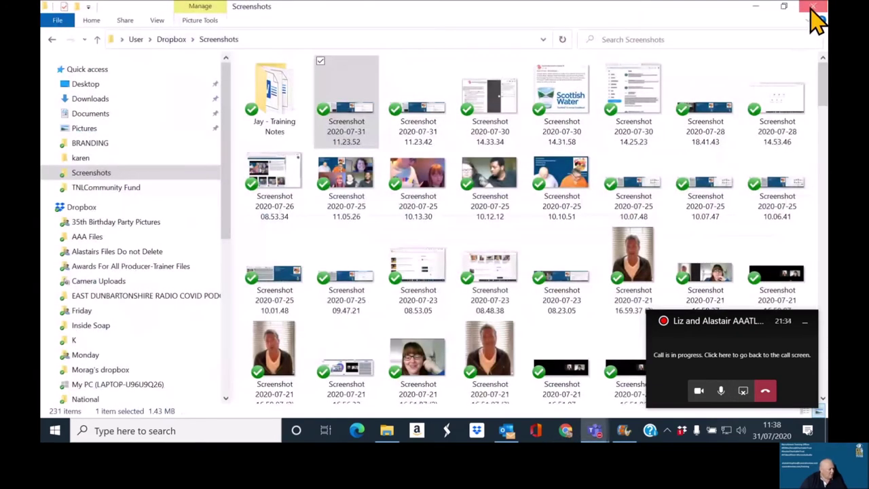
pyautogui.click(813, 10)
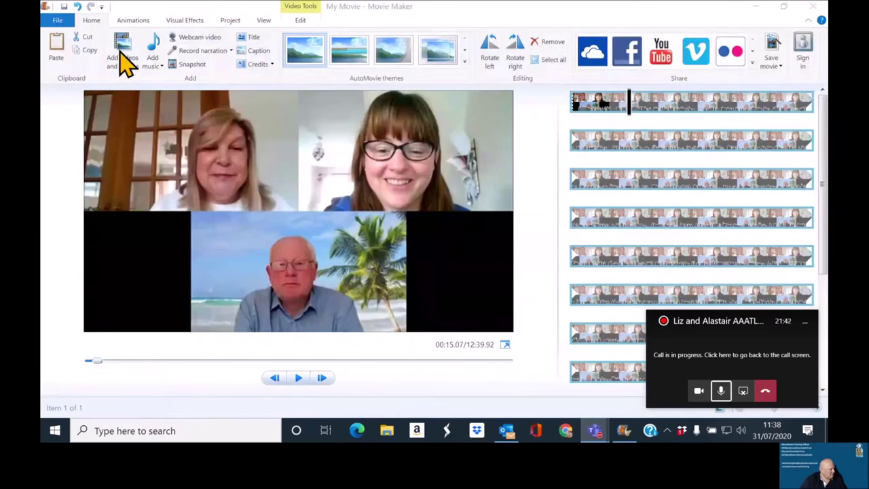
pyautogui.click(805, 322)
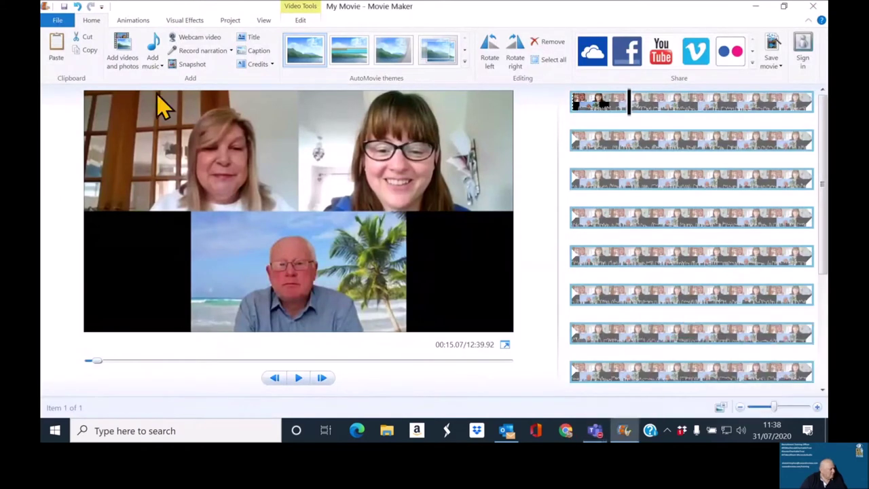
pyautogui.click(121, 62)
pyautogui.click(92, 86)
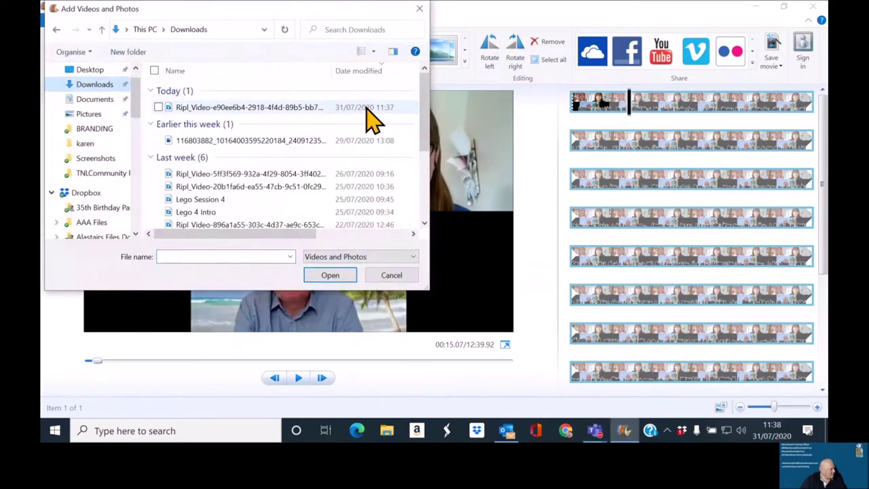
pyautogui.click(275, 109)
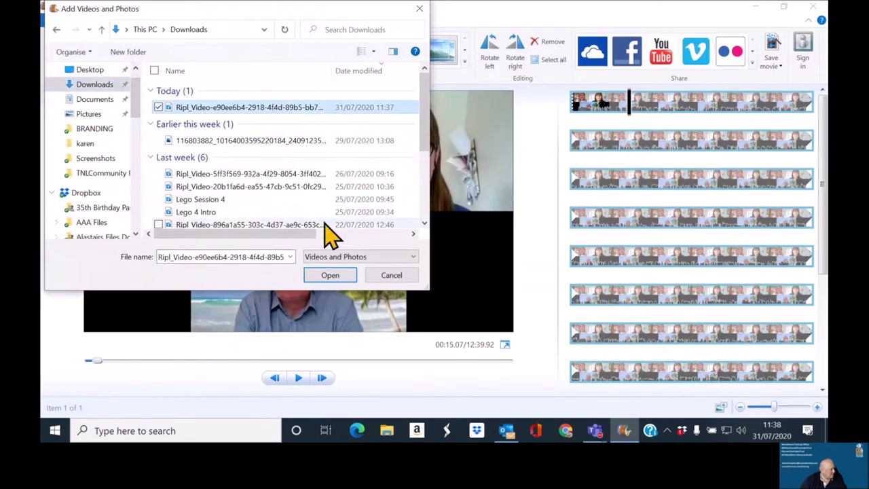
pyautogui.click(330, 277)
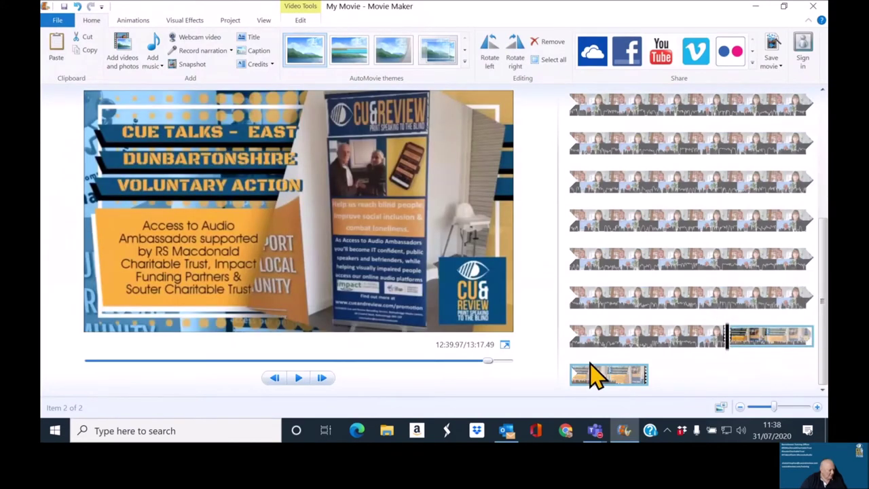
# Step: Paste a copy of the Ripl promo clip onto the storyboard
pyautogui.rightClick(633, 382)
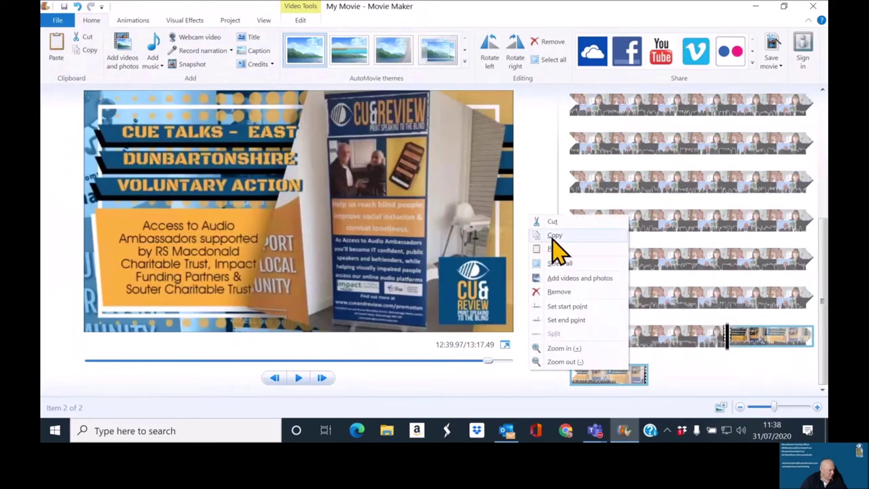
pyautogui.click(551, 241)
pyautogui.scroll(10, 584, 322)
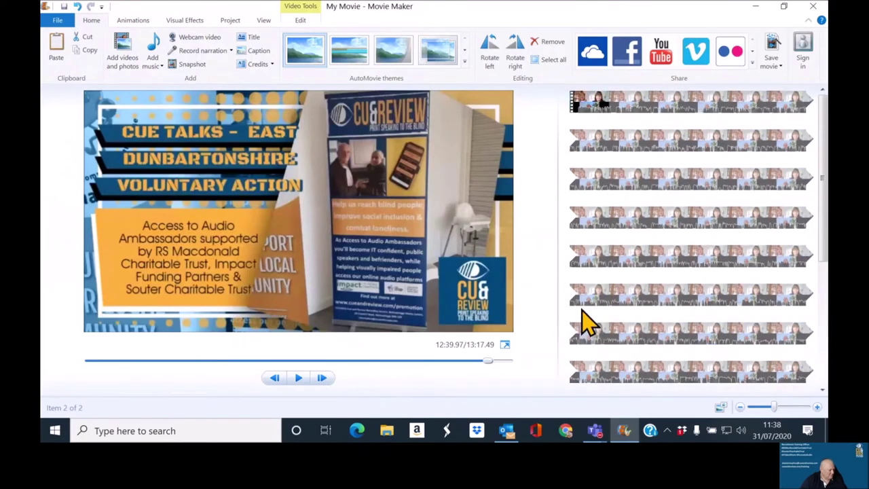
pyautogui.click(574, 118)
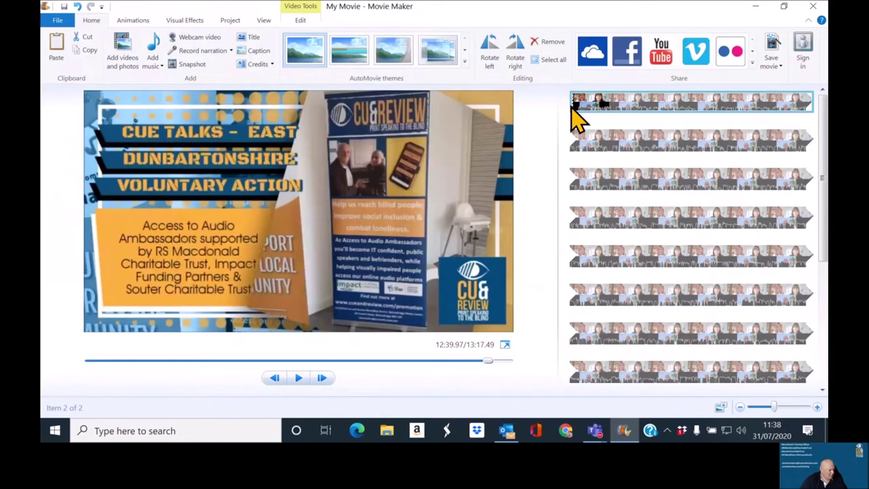
pyautogui.rightClick(574, 118)
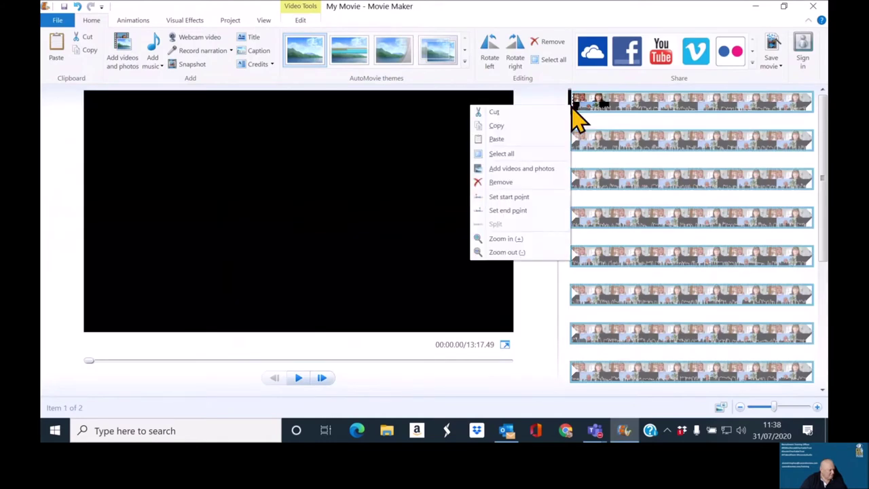
pyautogui.click(537, 139)
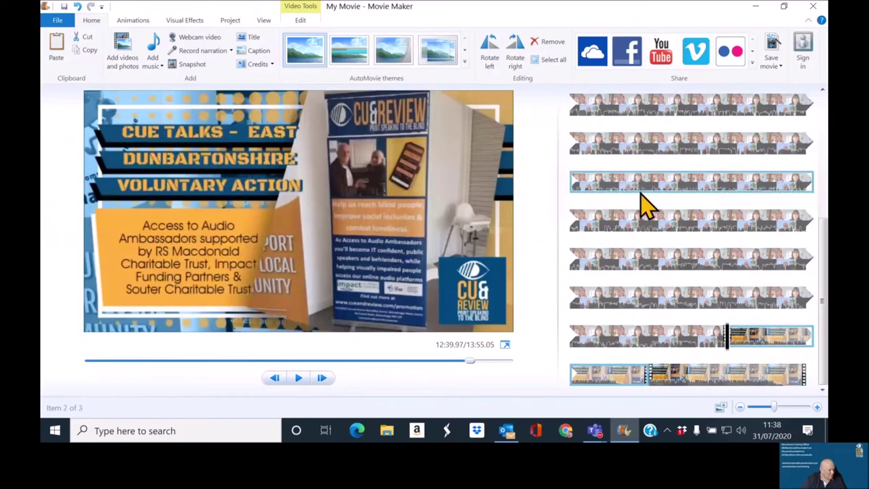
# Step: Copy the Zoom recording clip and paste it after the last clip
pyautogui.click(623, 156)
pyautogui.rightClick(624, 156)
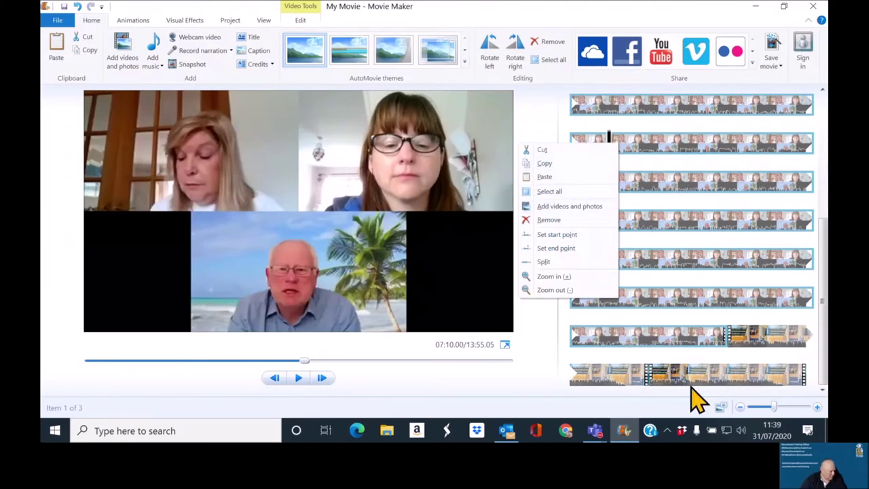
pyautogui.click(556, 170)
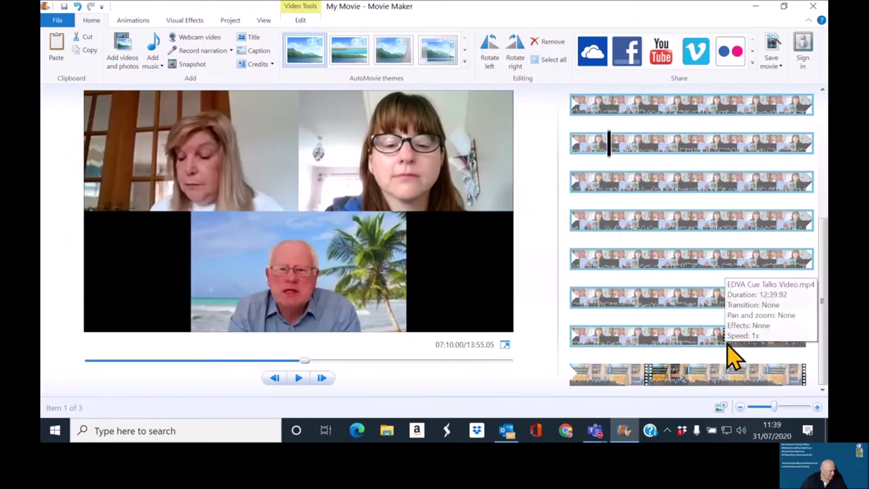
pyautogui.click(646, 379)
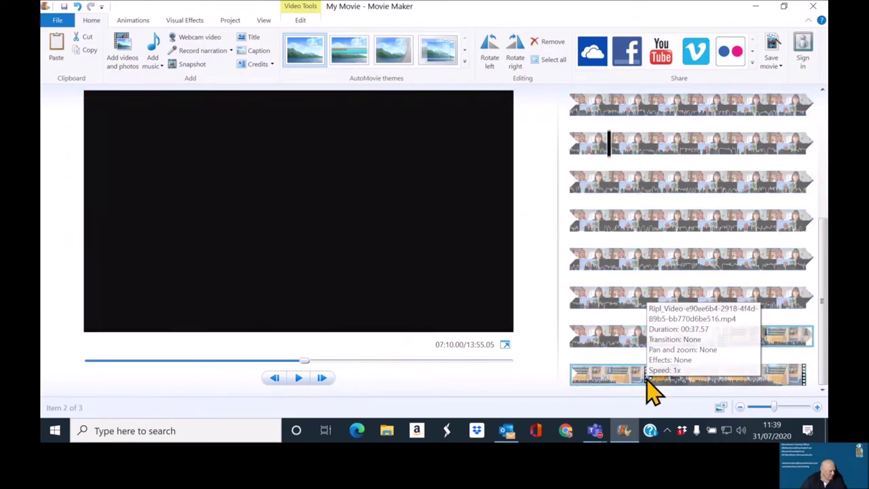
pyautogui.moveTo(614, 380); pyautogui.dragTo(648, 382)
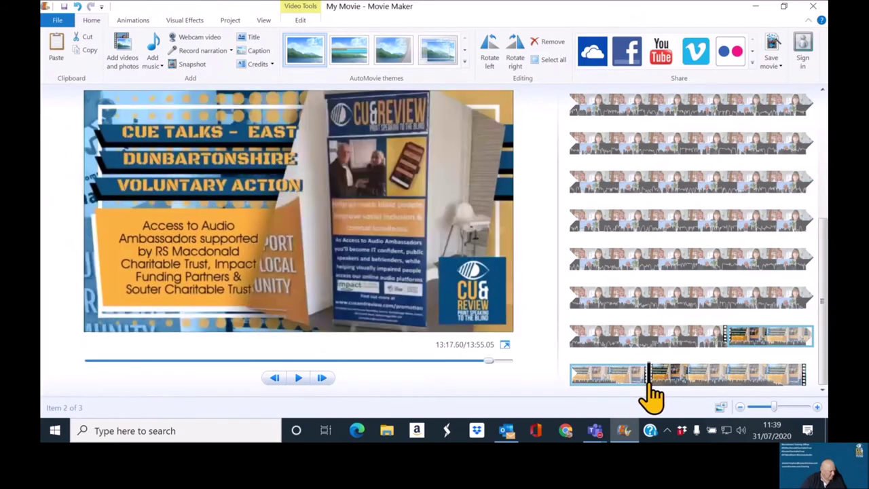
pyautogui.rightClick(651, 392)
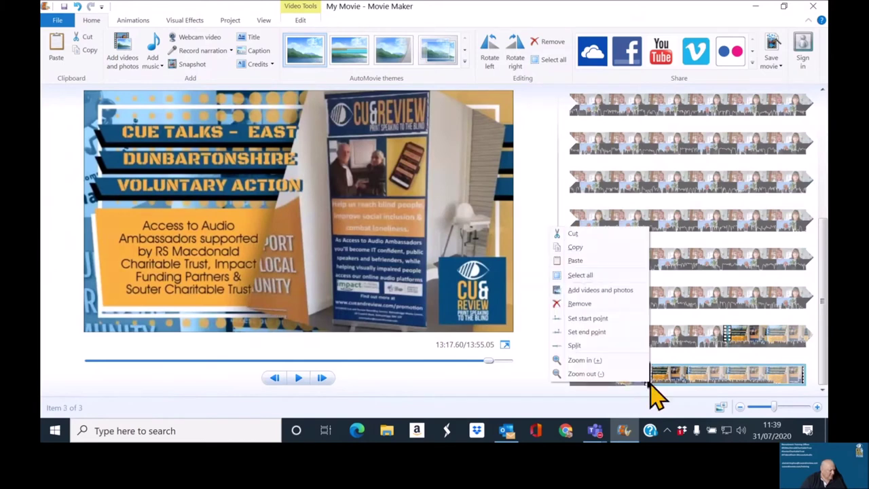
pyautogui.click(588, 264)
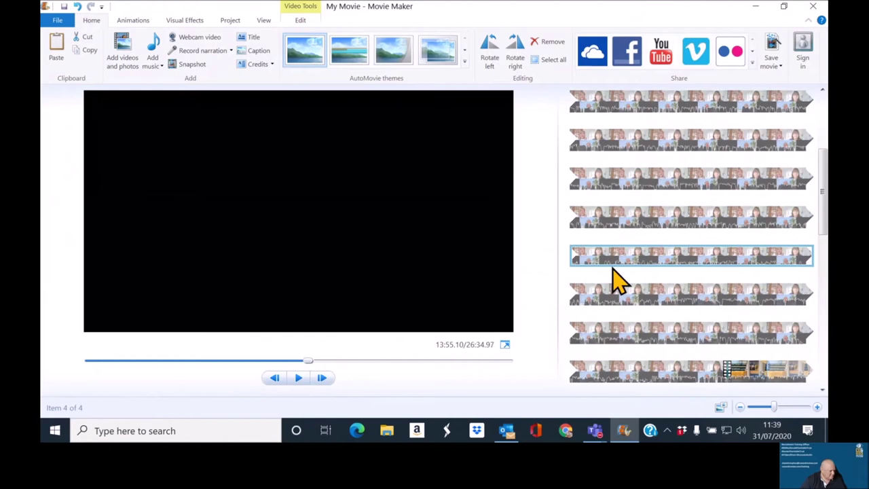
# Step: Undo the extra recording paste and drag the promo clip to the movie's start
pyautogui.scroll(-4, 618, 280)
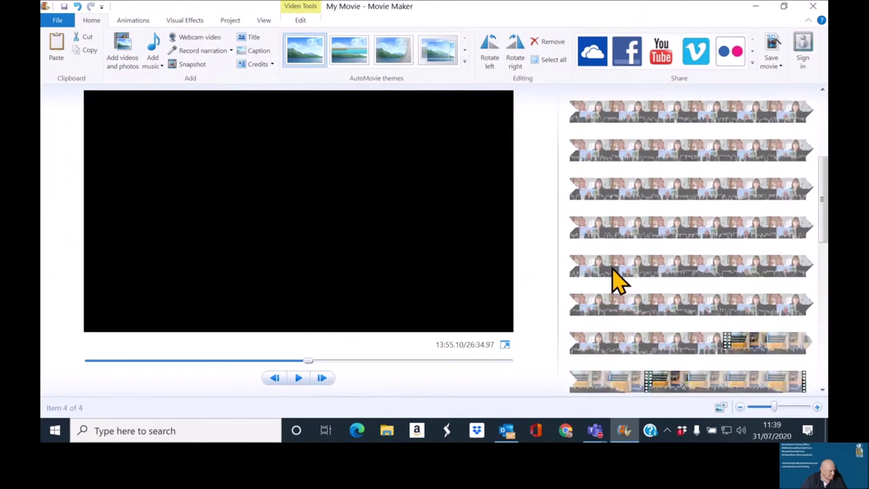
pyautogui.scroll(-3, 618, 280)
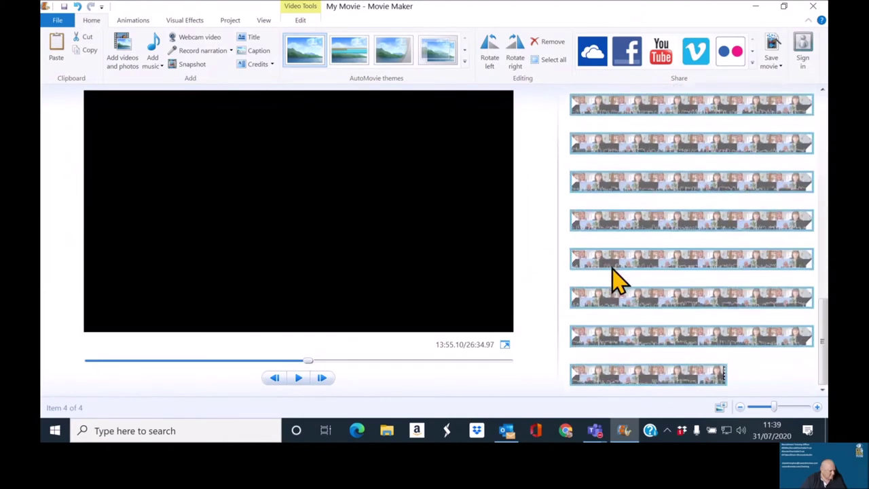
pyautogui.scroll(4, 618, 280)
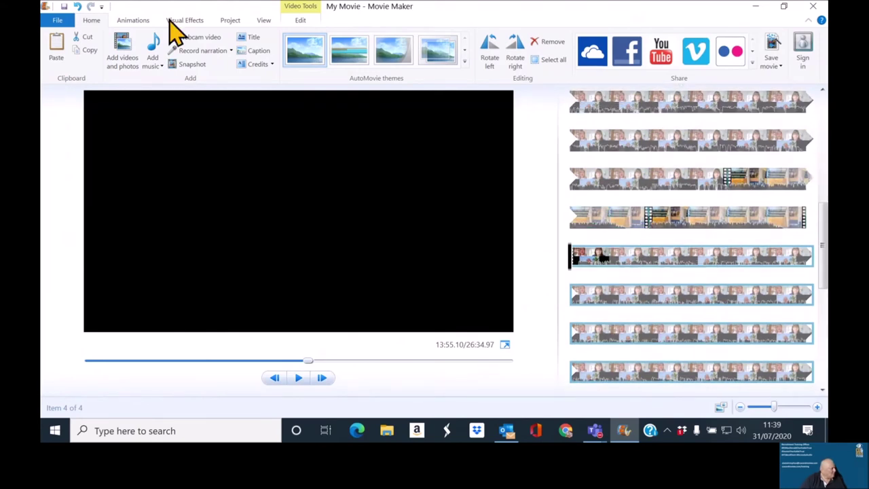
pyautogui.click(78, 7)
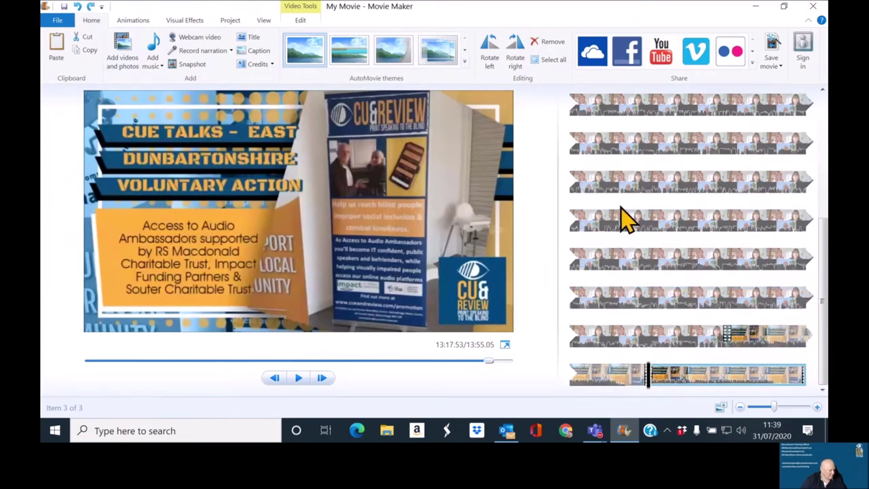
pyautogui.moveTo(621, 219); pyautogui.dragTo(652, 380)
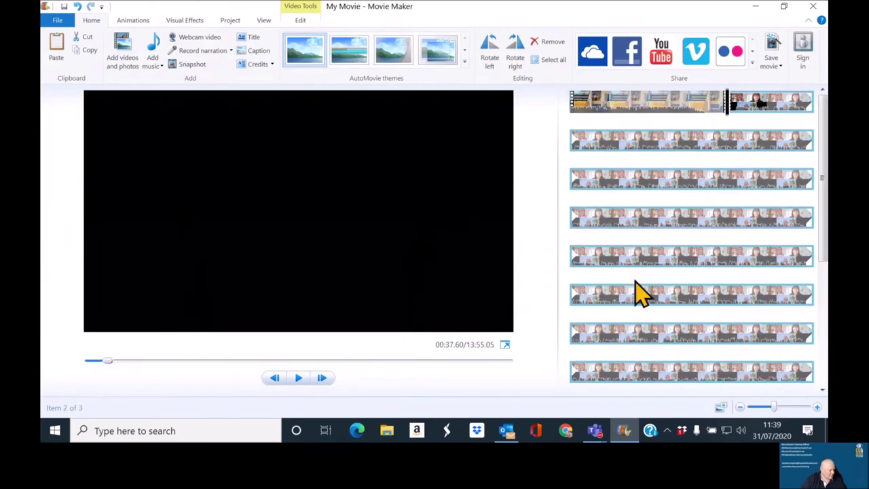
pyautogui.scroll(-5, 638, 293)
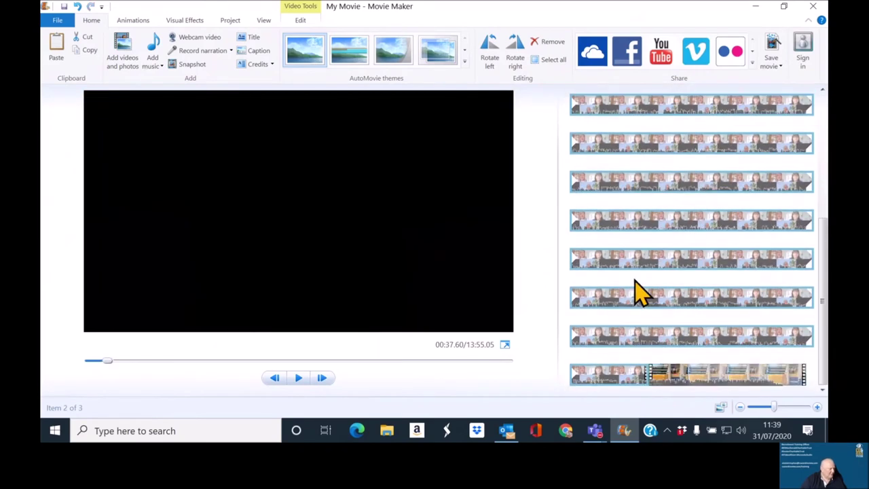
pyautogui.scroll(5, 639, 293)
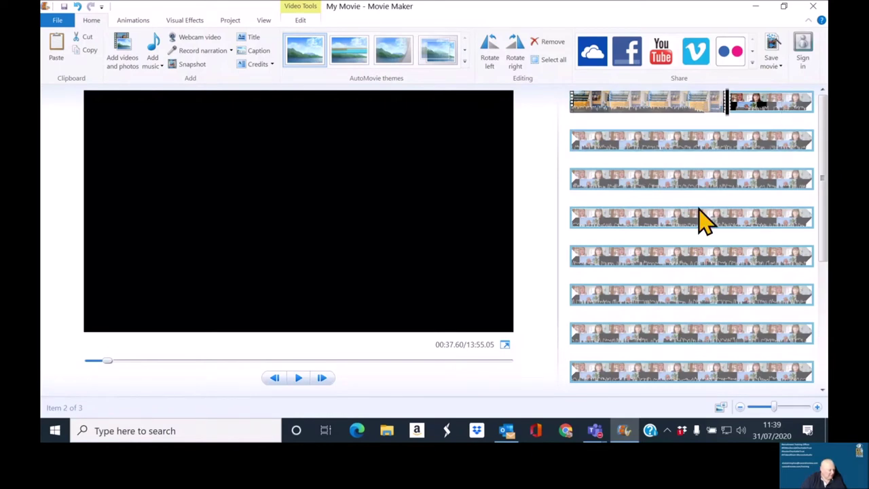
pyautogui.scroll(-5, 706, 221)
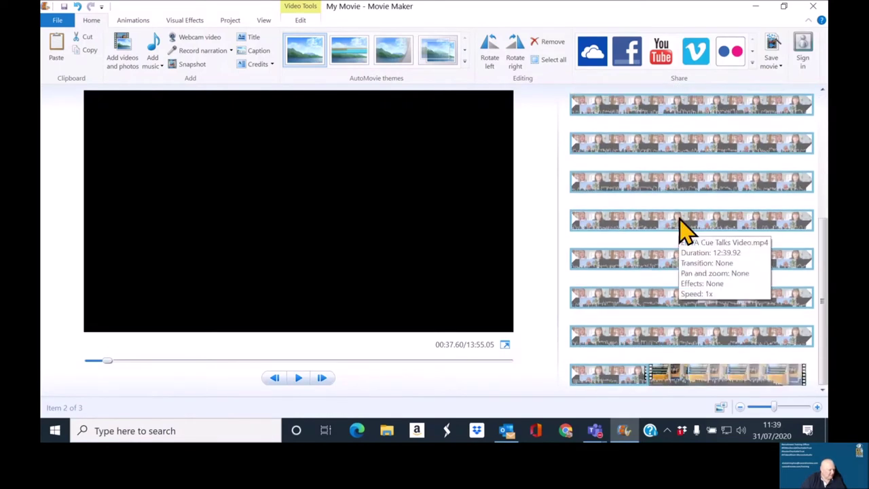
pyautogui.scroll(5, 683, 227)
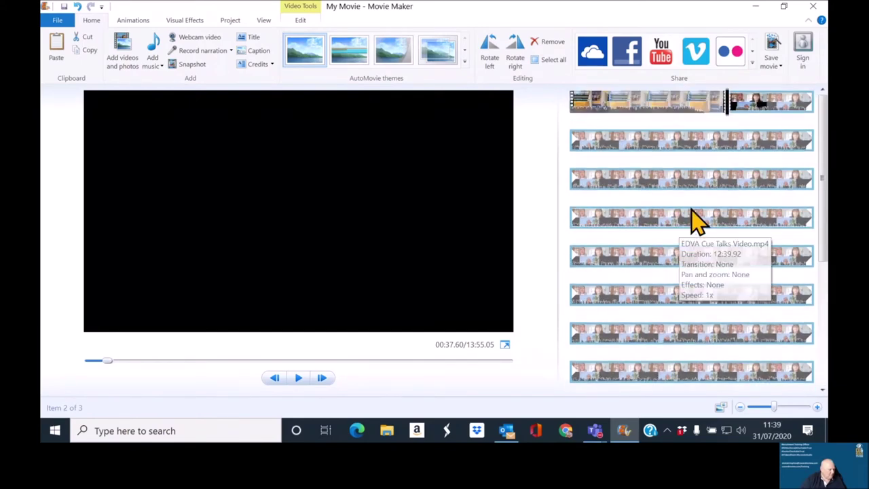
pyautogui.click(689, 108)
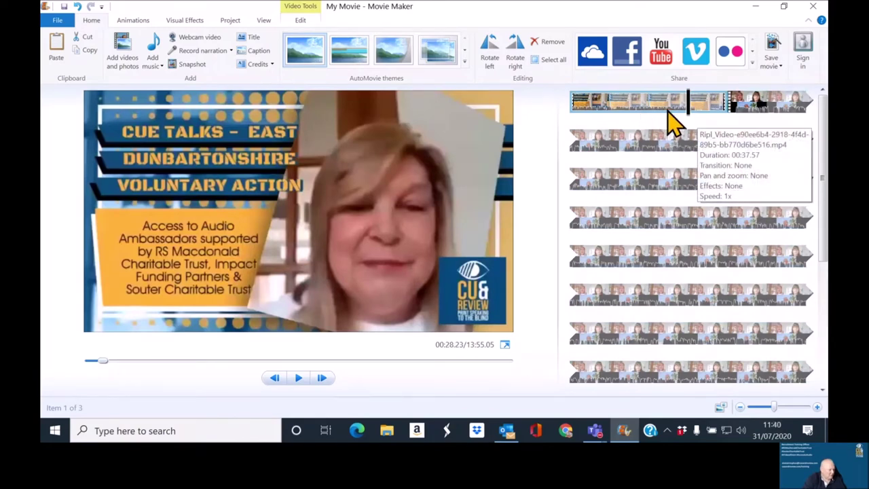
pyautogui.click(657, 109)
pyautogui.press('space')
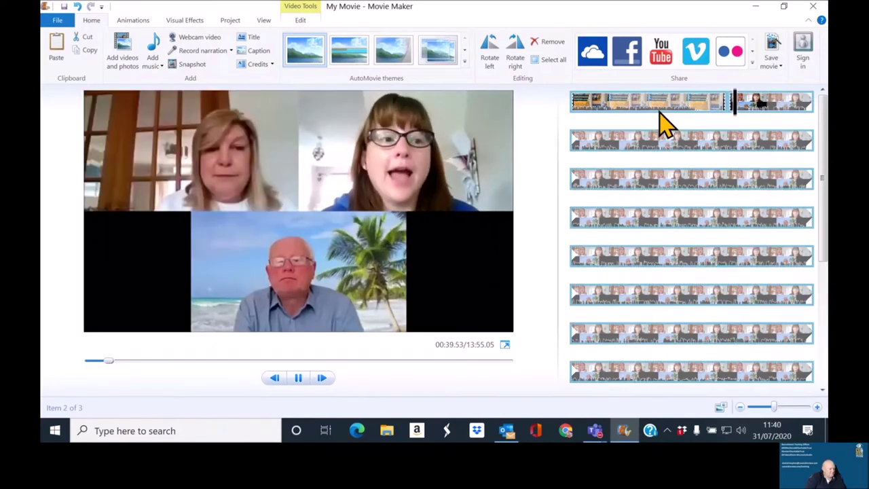
pyautogui.press('space')
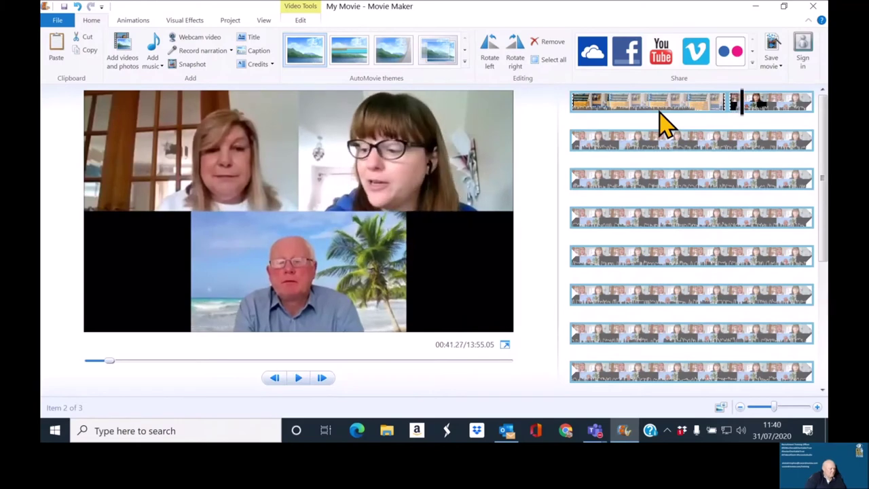
pyautogui.click(731, 111)
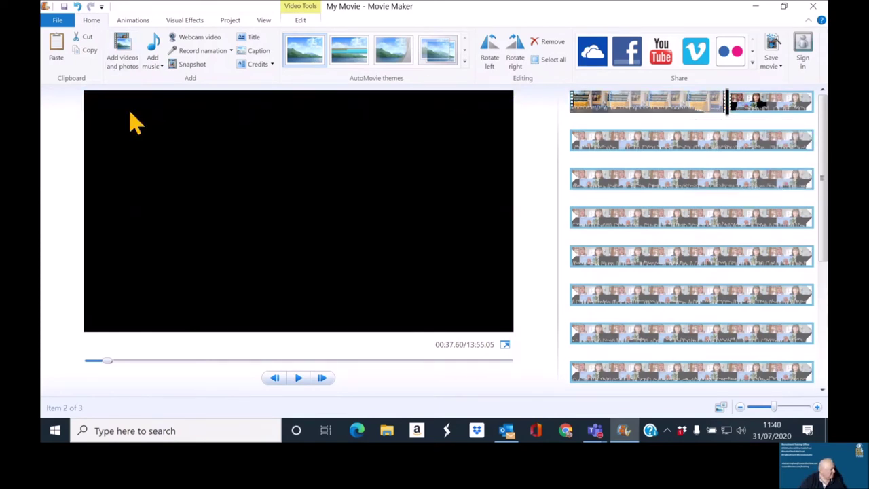
# Step: Add a 1.50-second transition into the Zoom recording and preview playback across the join
pyautogui.click(135, 21)
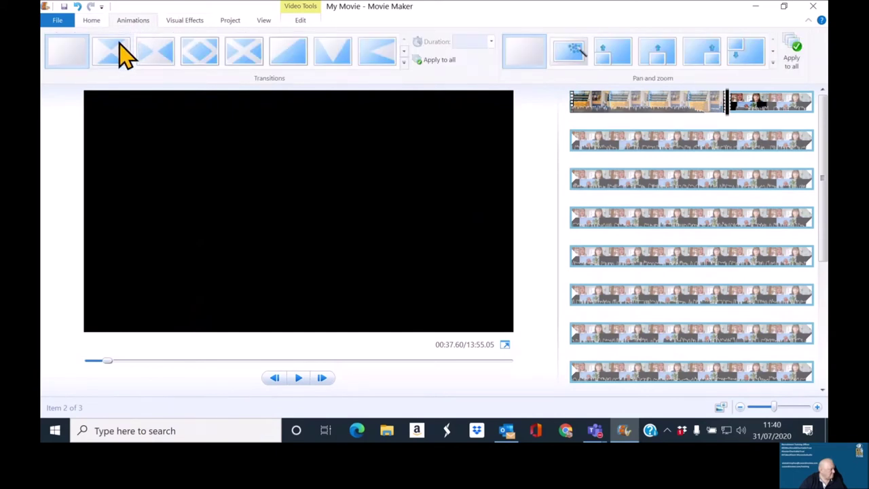
pyautogui.click(120, 47)
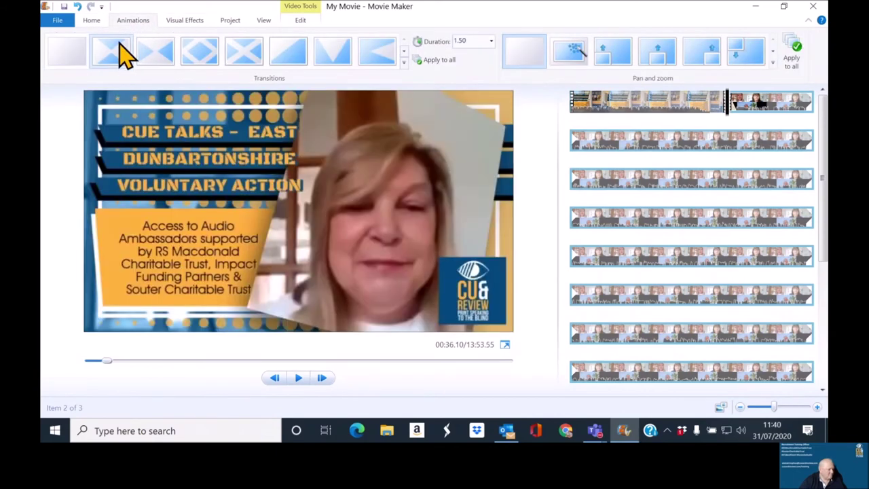
pyautogui.click(679, 121)
pyautogui.click(686, 122)
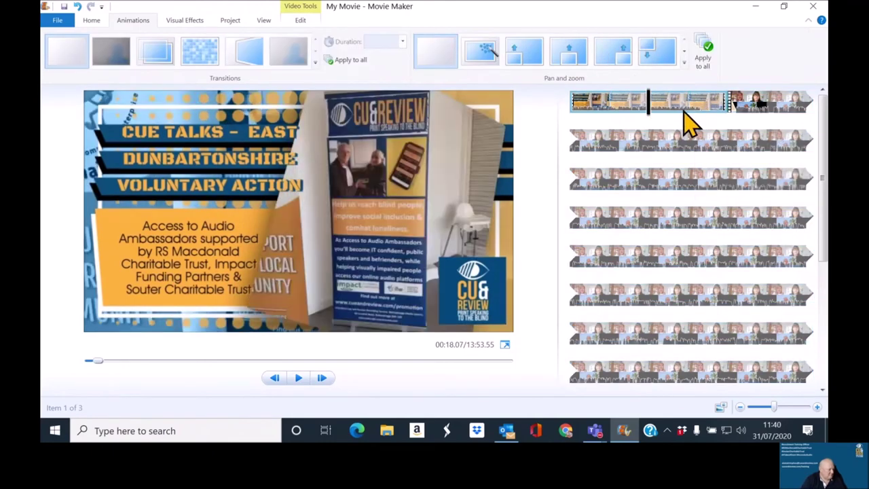
pyautogui.click(665, 121)
pyautogui.press('space')
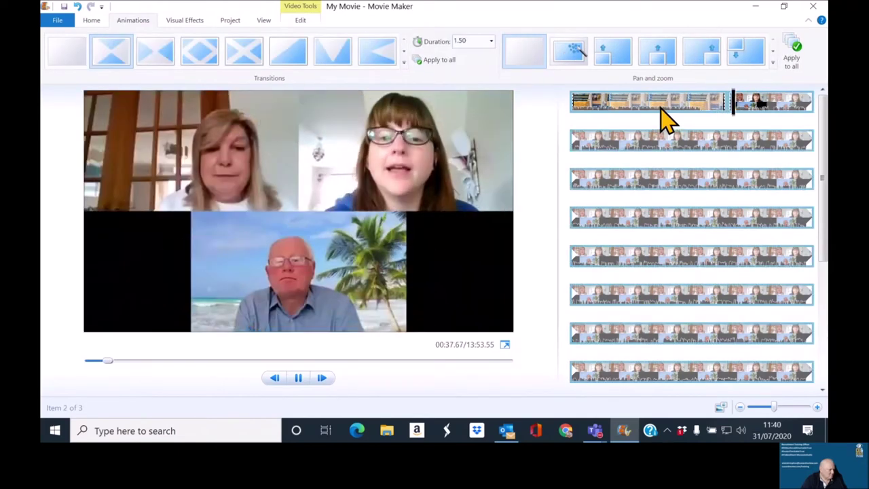
pyautogui.press('space')
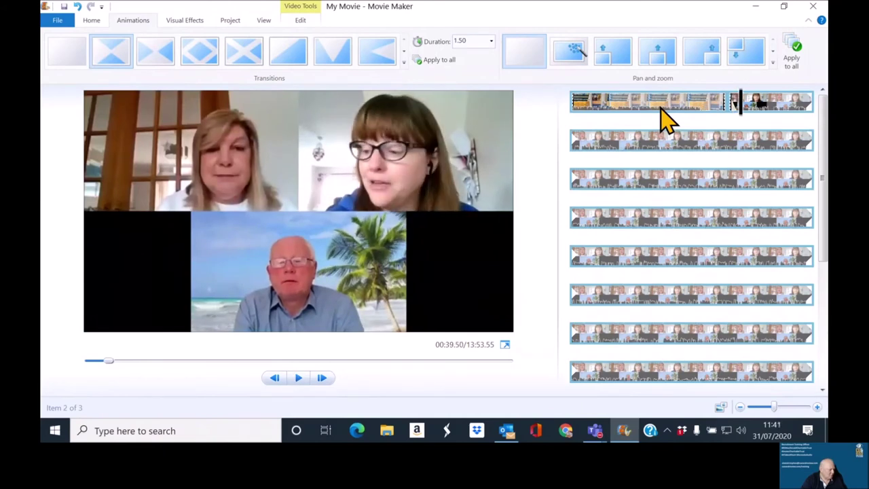
# Step: Set the opening promo clip's end point about 30 seconds in, then play back to check
pyautogui.click(707, 112)
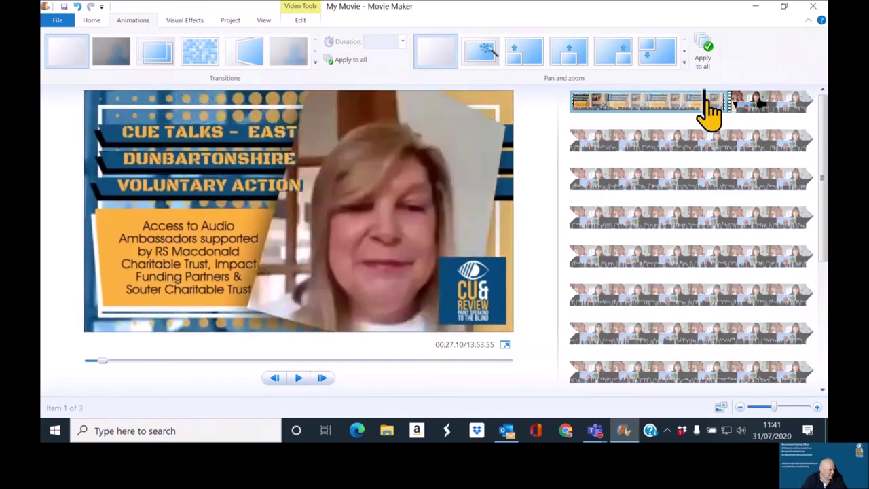
pyautogui.click(711, 102)
pyautogui.click(715, 102)
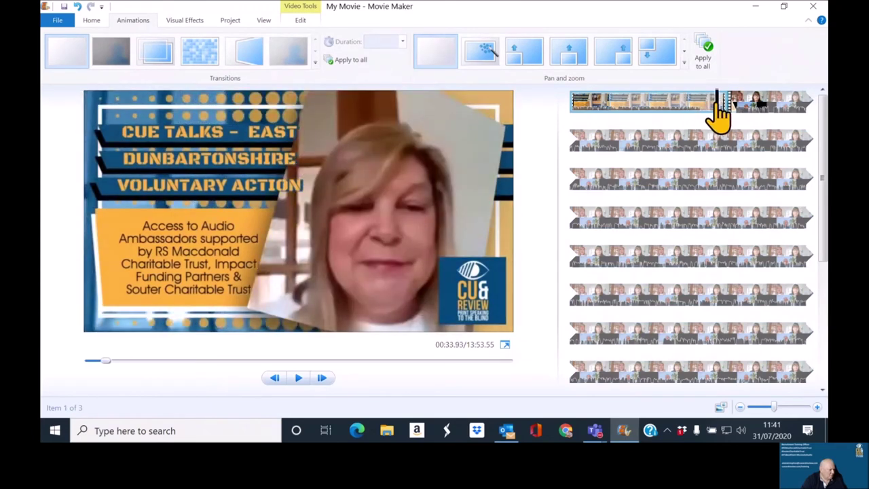
pyautogui.moveTo(711, 102); pyautogui.dragTo(704, 108)
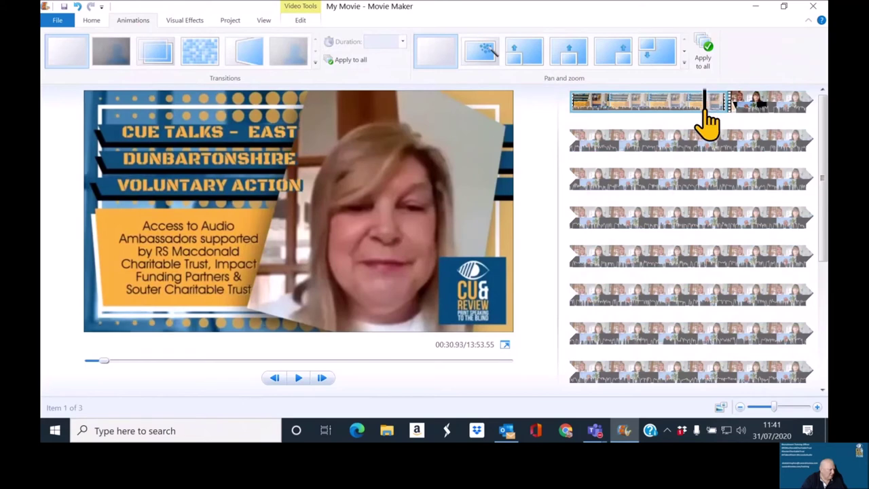
pyautogui.click(299, 20)
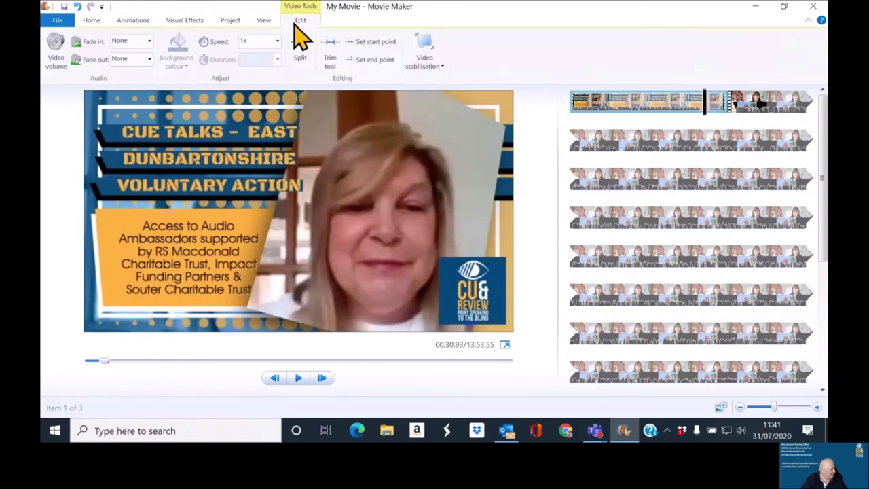
pyautogui.click(374, 60)
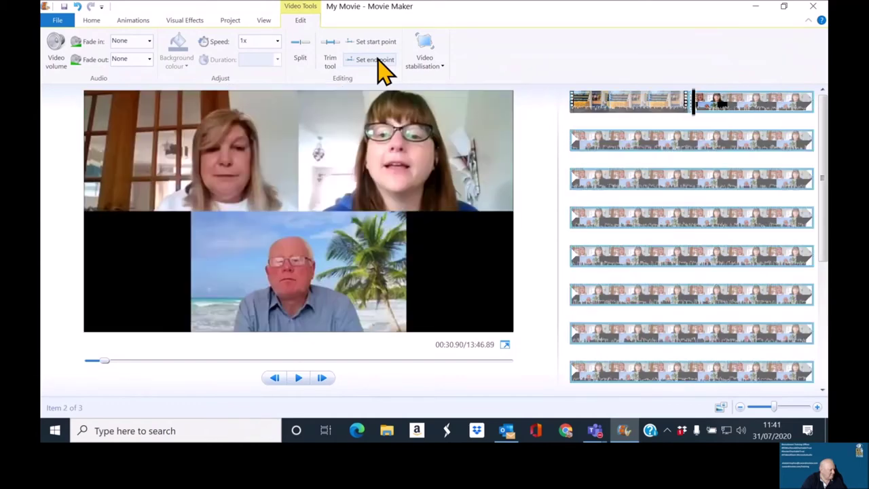
pyautogui.press('space')
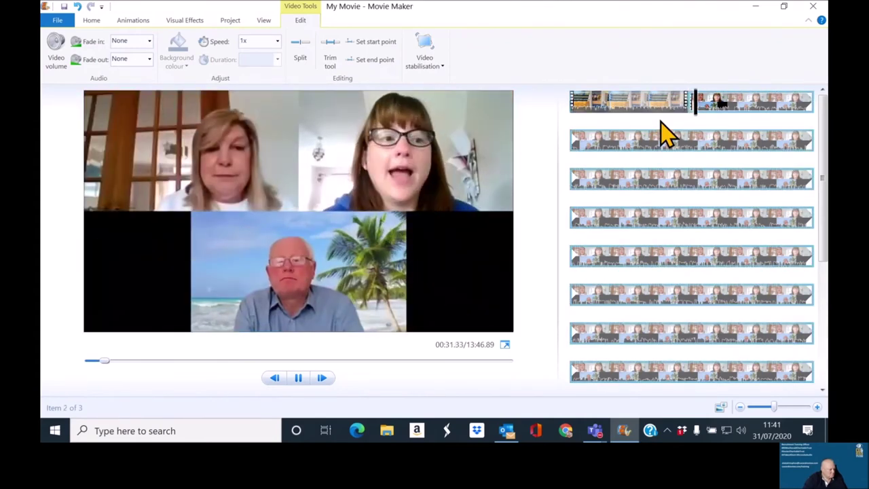
pyautogui.press('space')
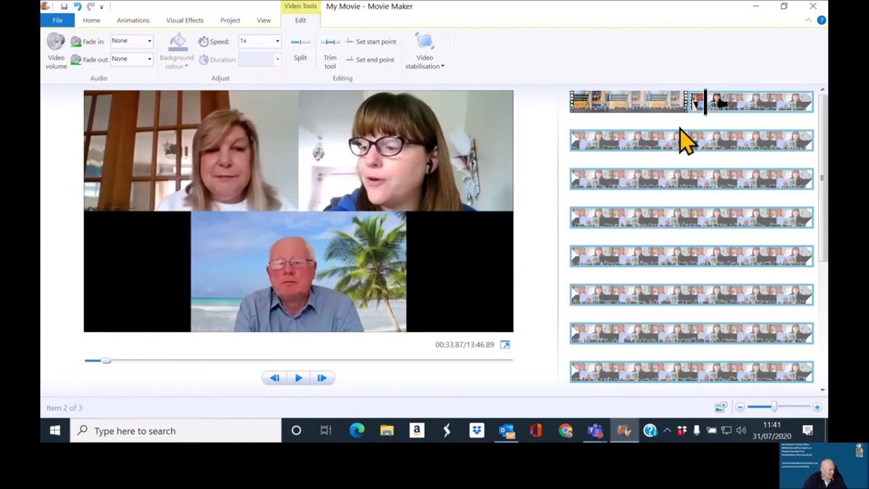
pyautogui.scroll(-1, 682, 139)
pyautogui.scroll(-2, 683, 139)
pyautogui.click(572, 377)
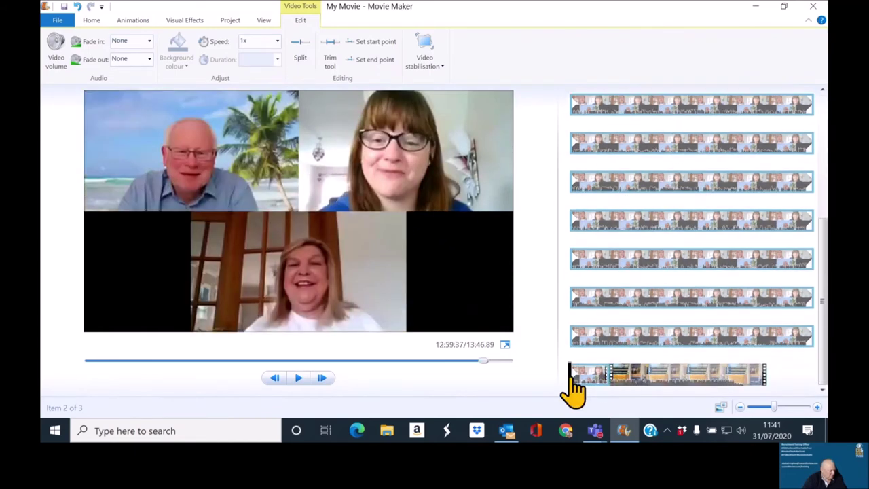
pyautogui.moveTo(572, 379)
pyautogui.mouseDown()
pyautogui.moveTo(612, 382)
pyautogui.moveTo(579, 383)
pyautogui.mouseUp()
pyautogui.press('space')
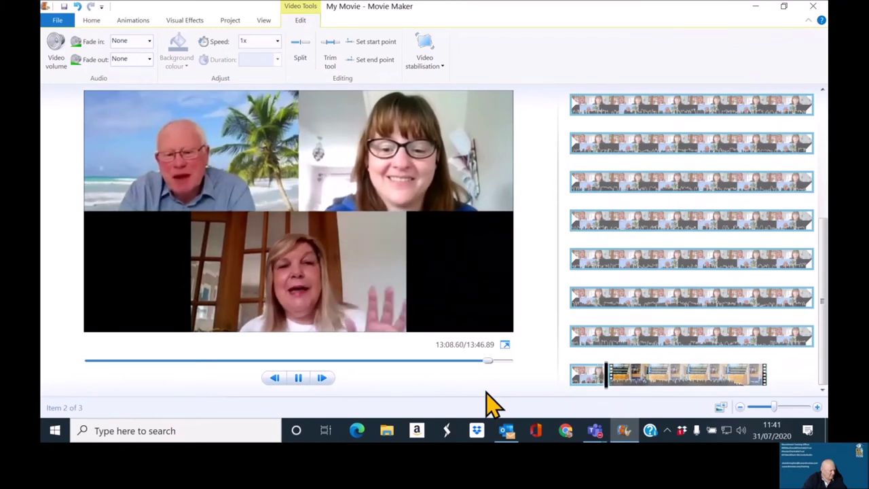
pyautogui.press('space')
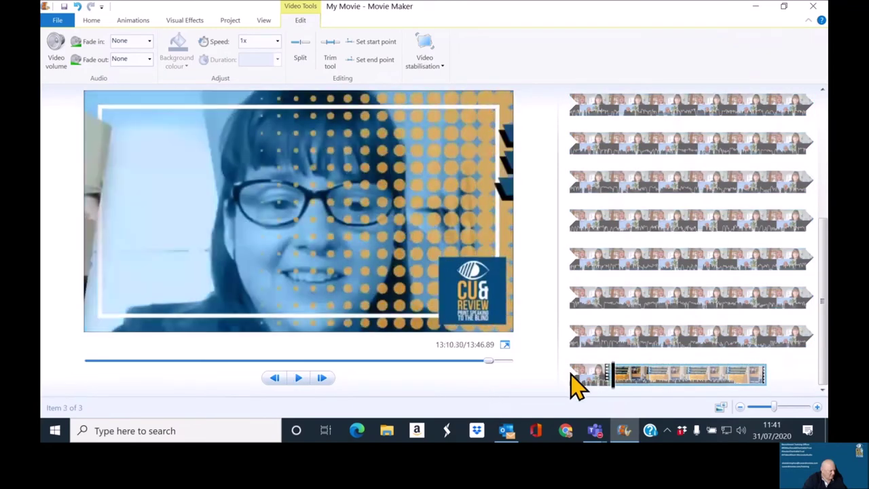
pyautogui.moveTo(617, 386); pyautogui.dragTo(610, 382)
pyautogui.scroll(-5, 628, 264)
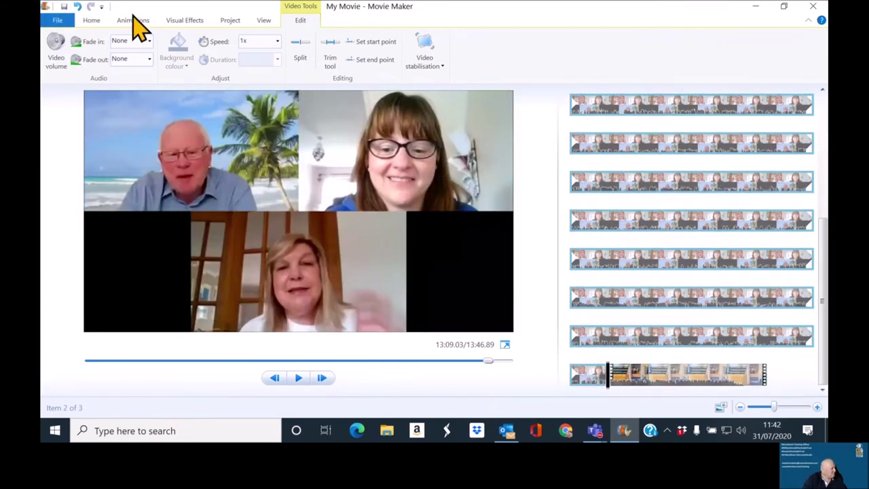
# Step: Change the Zoom recording's entry transition to Bow tie - vertical
pyautogui.click(135, 21)
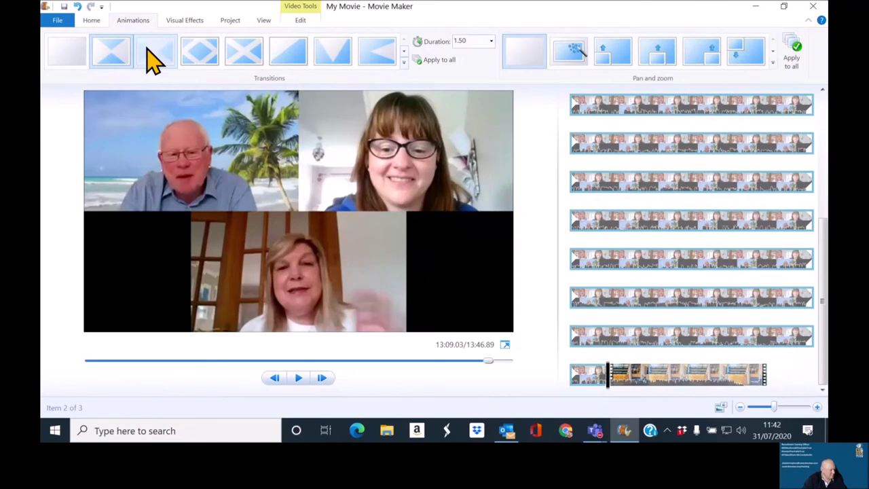
pyautogui.click(154, 60)
pyautogui.scroll(-5, 615, 199)
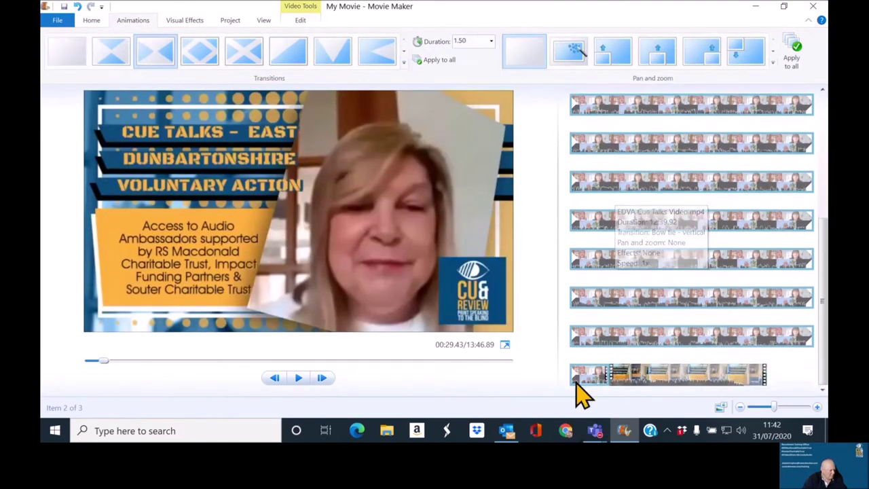
# Step: Preview the closing Ripl clip and give it a 1.50-second entry transition
pyautogui.click(583, 372)
pyautogui.press('space')
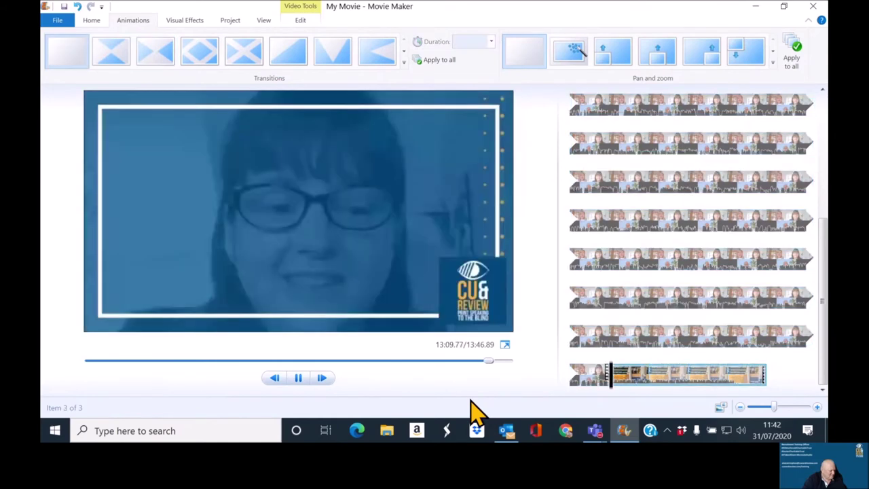
pyautogui.press('space')
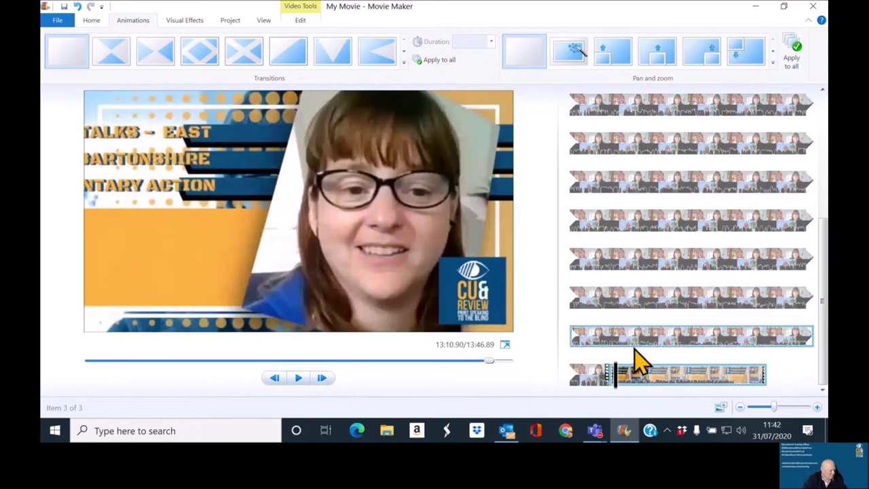
pyautogui.click(614, 377)
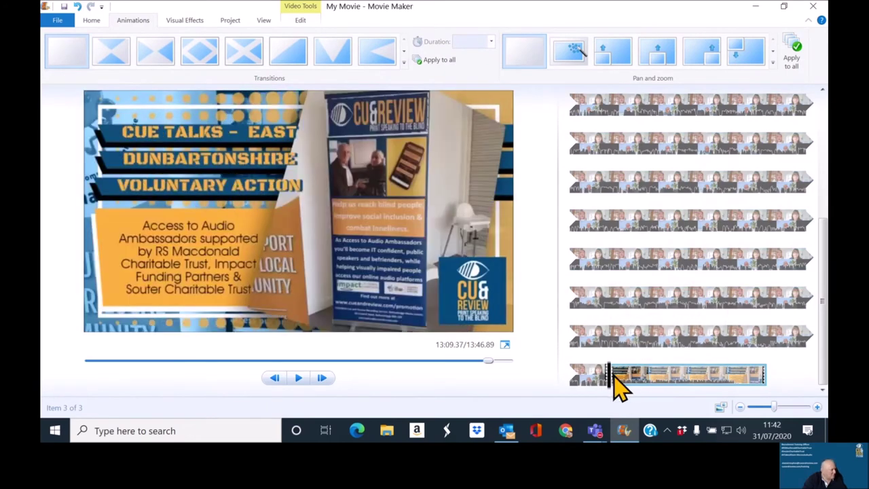
pyautogui.click(114, 65)
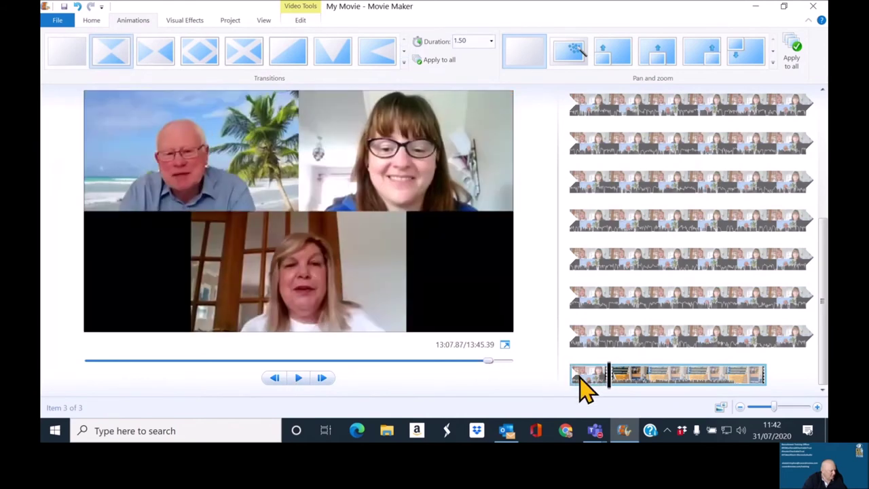
pyautogui.click(580, 380)
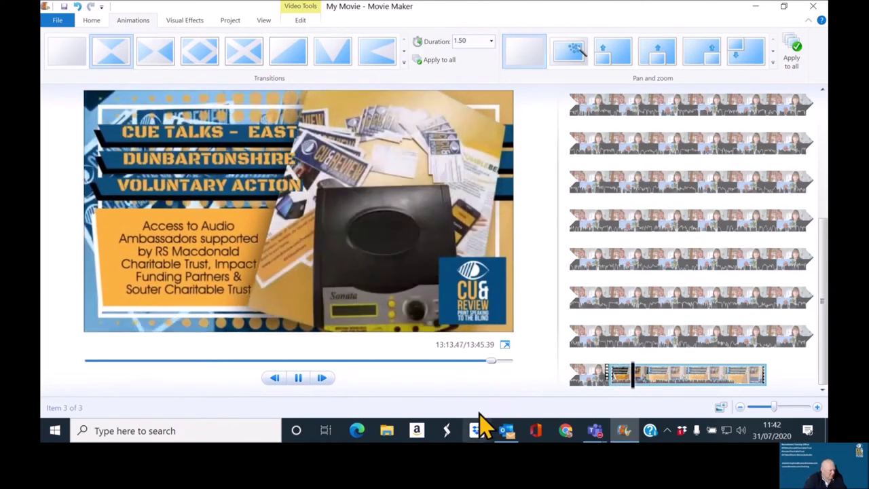
# Step: Stop at the closing clip's final frame and set its end point, ending the movie at 13:39.80
pyautogui.press('space')
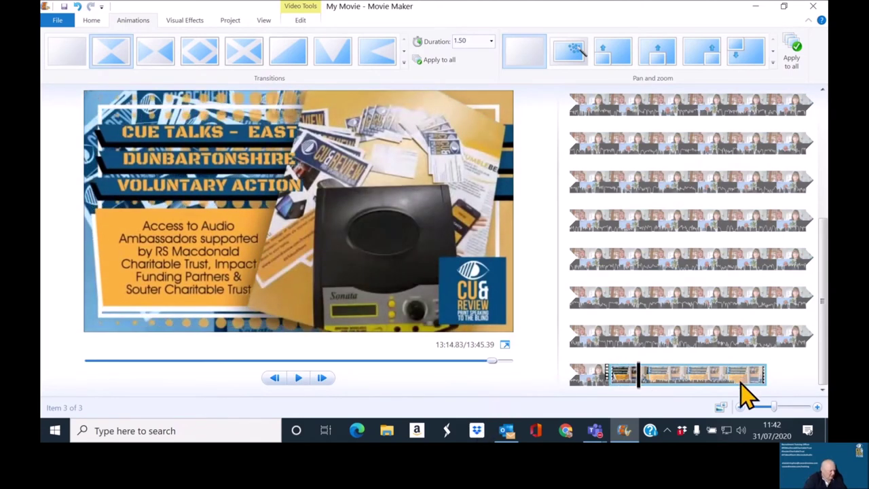
pyautogui.click(728, 379)
pyautogui.press('space')
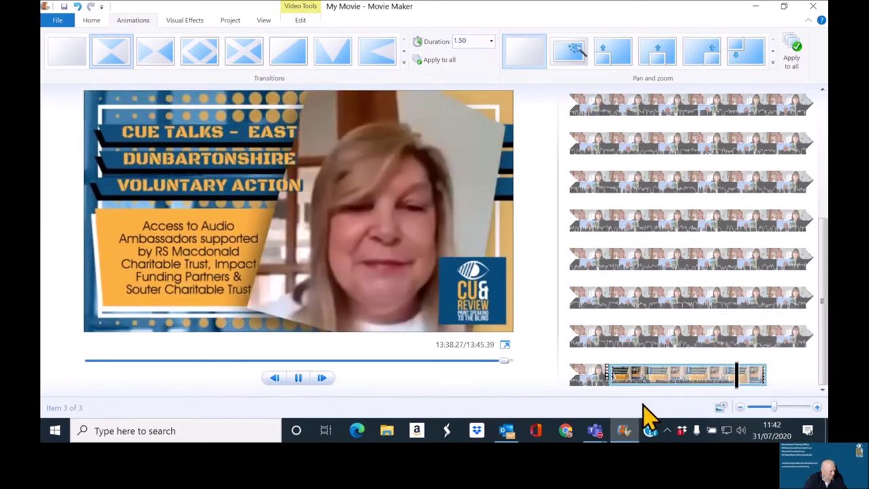
pyautogui.press('space')
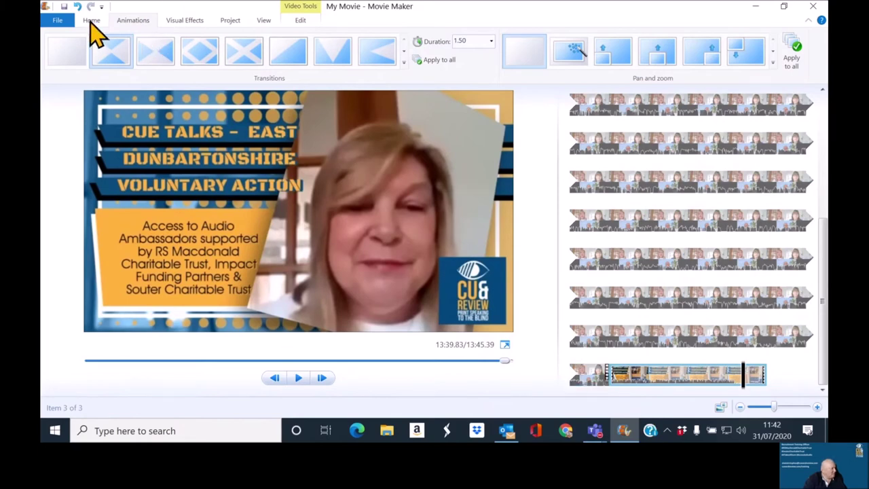
pyautogui.click(92, 21)
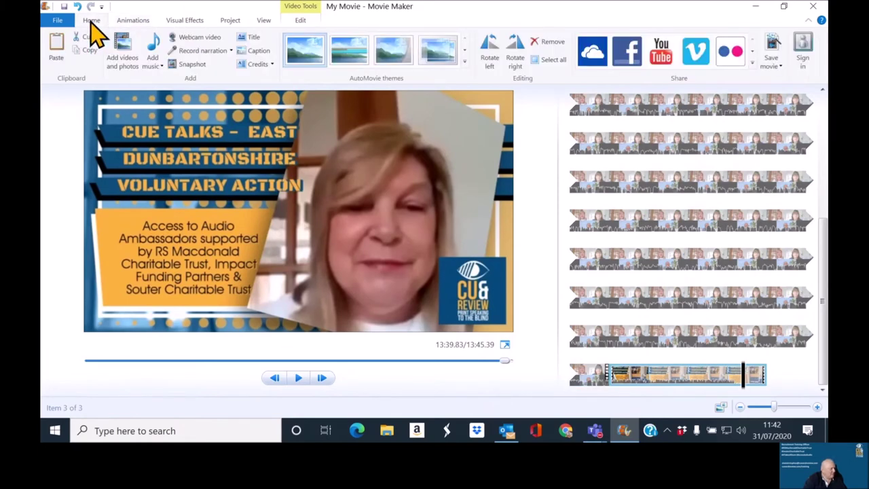
pyautogui.click(301, 21)
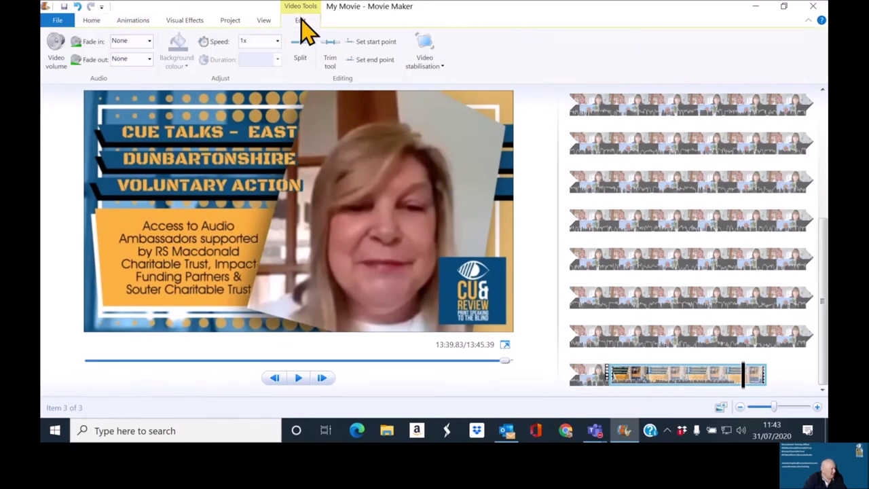
pyautogui.click(393, 61)
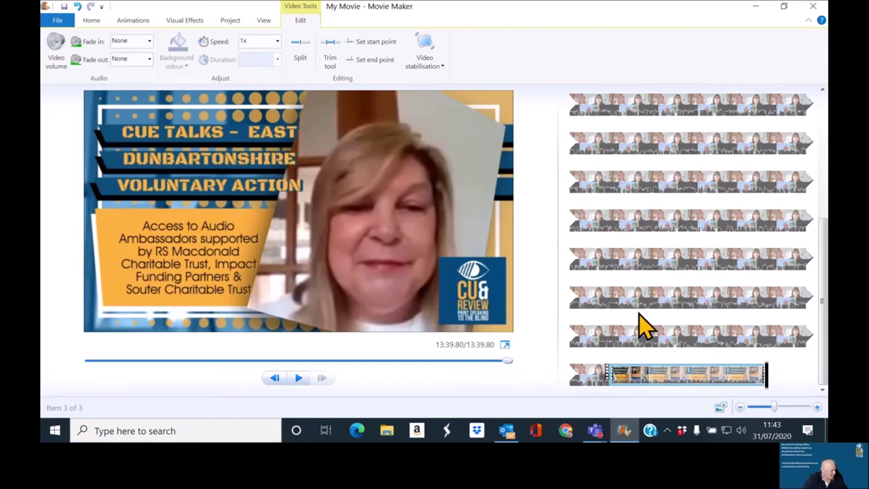
pyautogui.scroll(6, 642, 326)
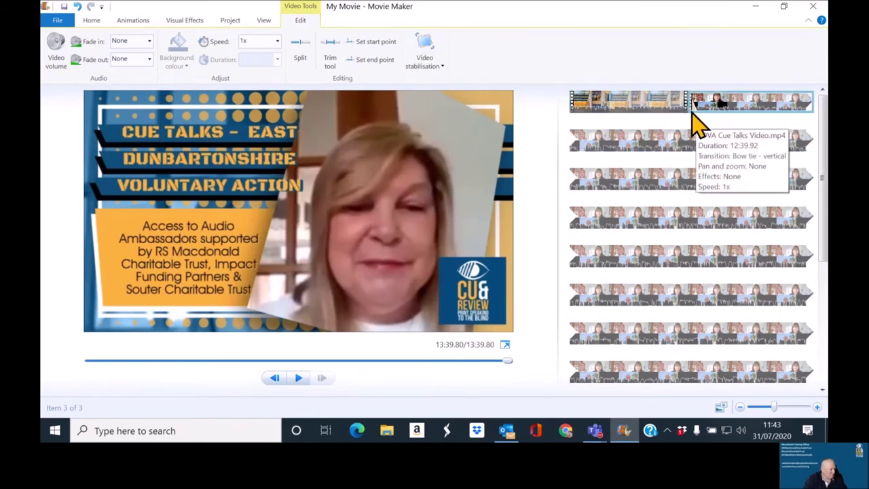
# Step: Play the Zoom recording and pause at 00:38.00
pyautogui.click(691, 138)
pyautogui.press('space')
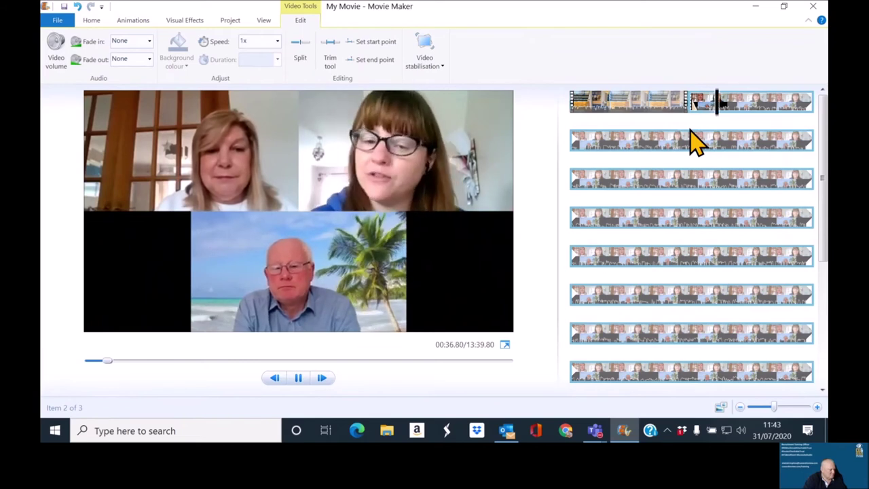
pyautogui.press('space')
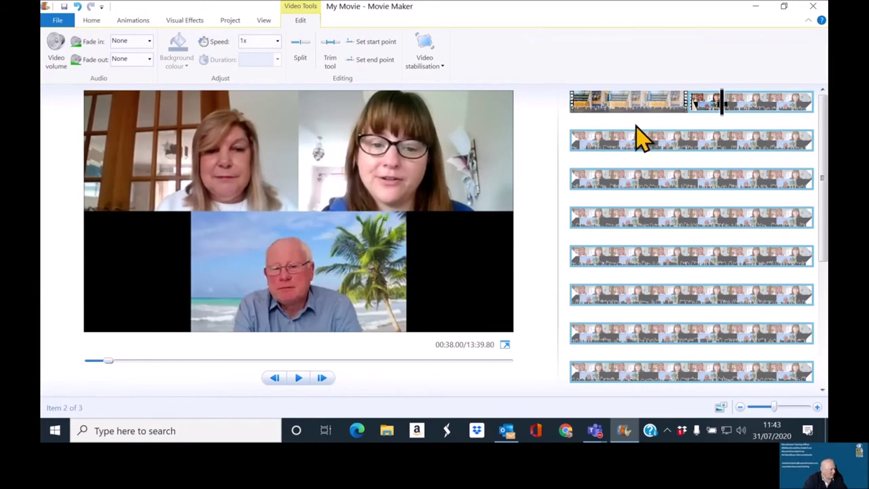
# Step: Add a caption over the Zoom recording at the current point
pyautogui.click(133, 22)
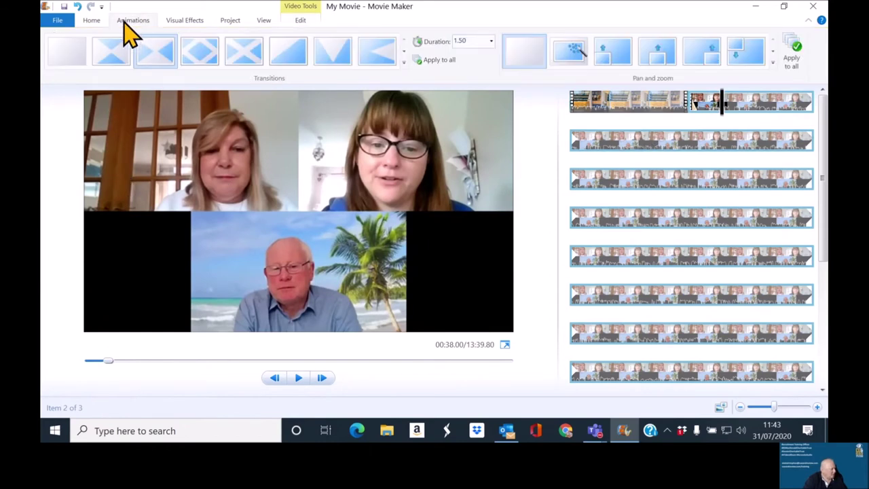
pyautogui.click(92, 22)
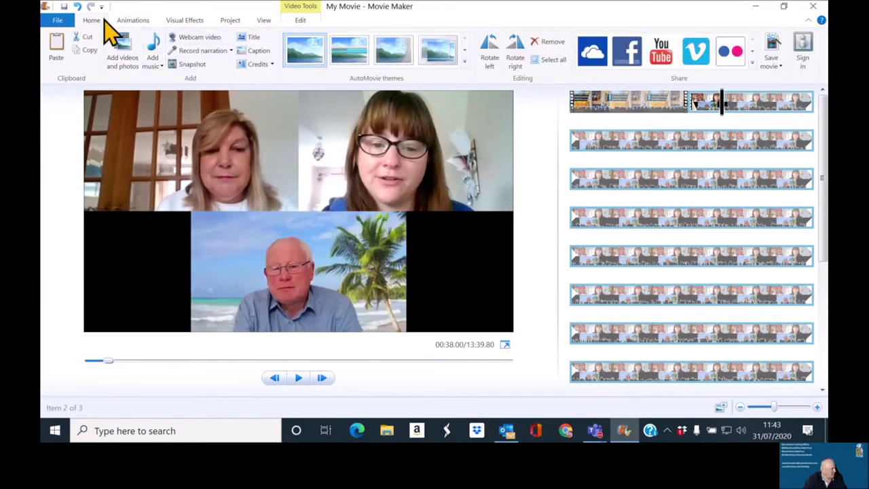
pyautogui.click(254, 53)
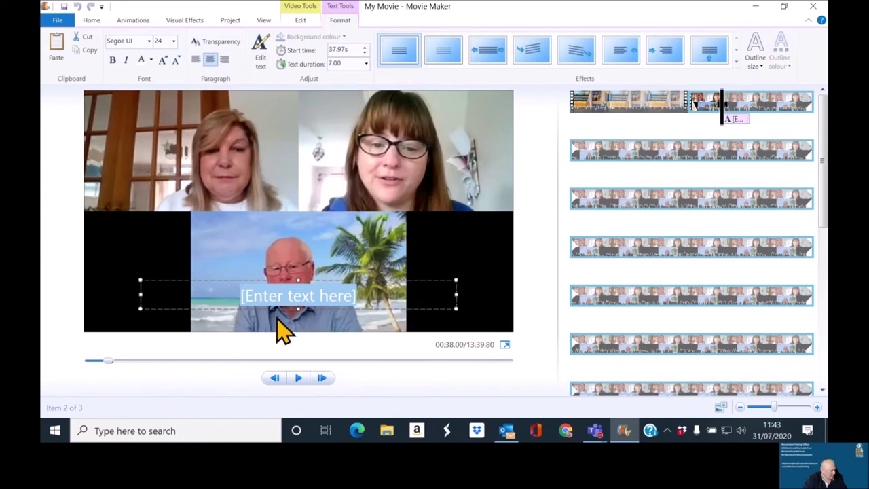
# Step: Move the caption box lower and clear its placeholder text
pyautogui.moveTo(306, 277); pyautogui.dragTo(305, 299)
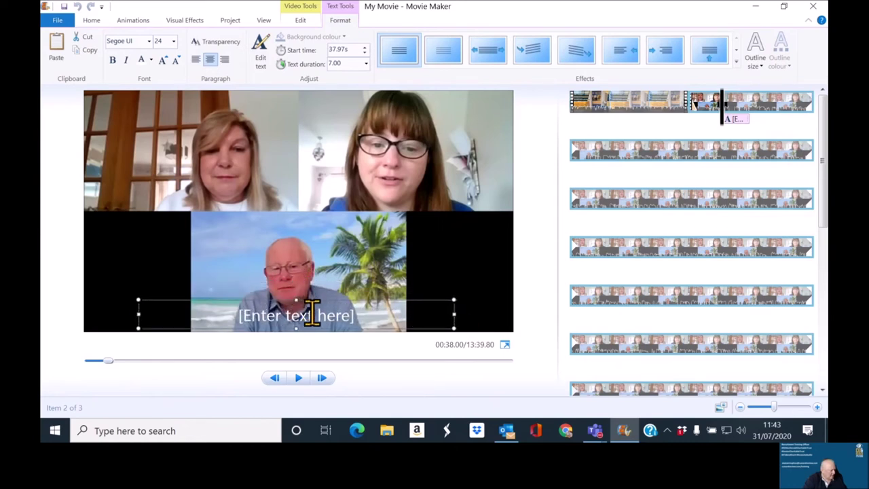
pyautogui.click(316, 326)
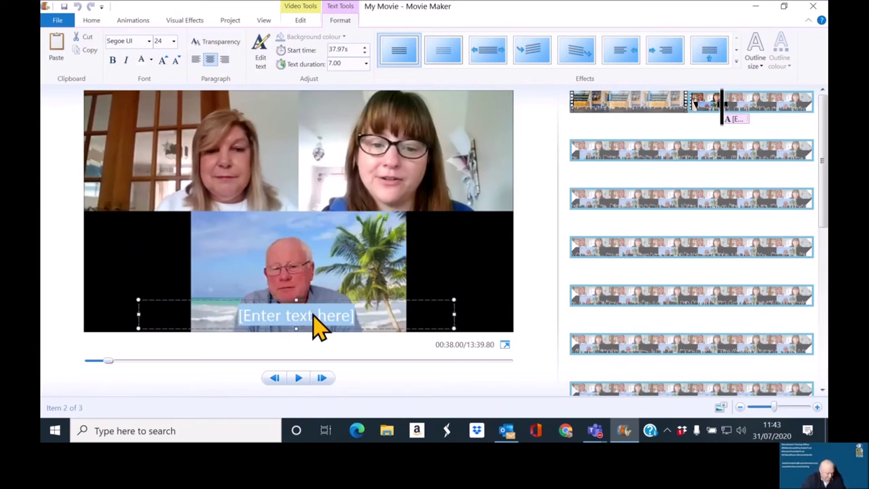
pyautogui.press('BackSpace')
# Step: Type the two speakers' first names followed by ' - East Dunbartonshire Voluntary Action'
pyautogui.write('Lorraine and r')
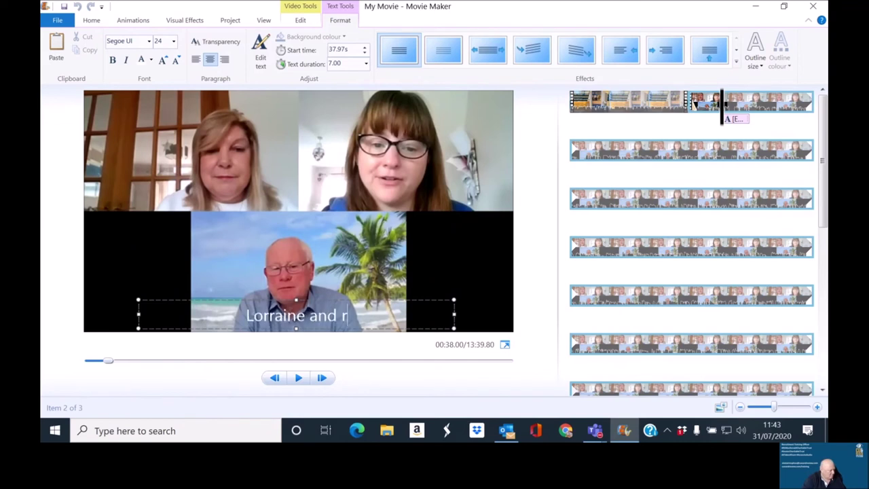
pyautogui.press('BackSpace')
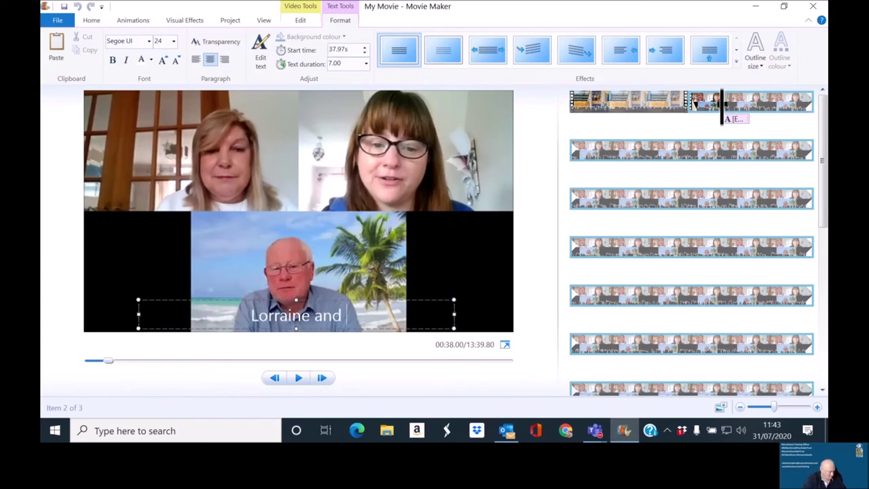
pyautogui.write('Graham')
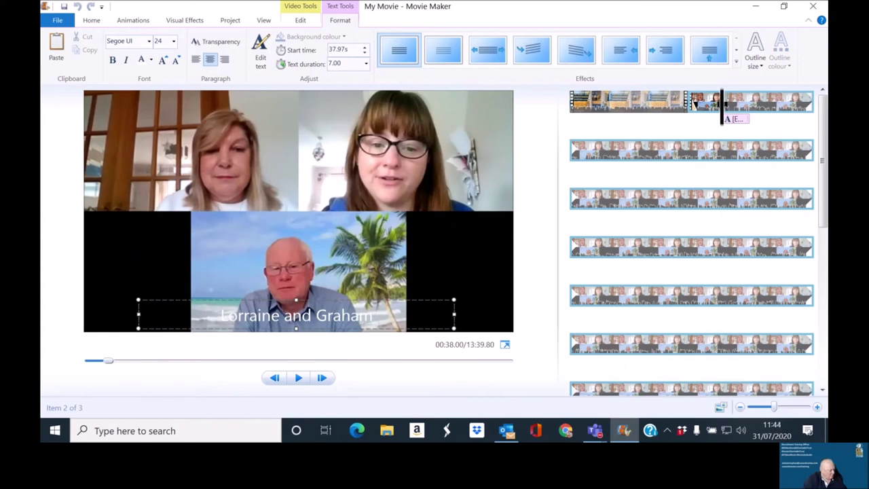
pyautogui.write(' -')
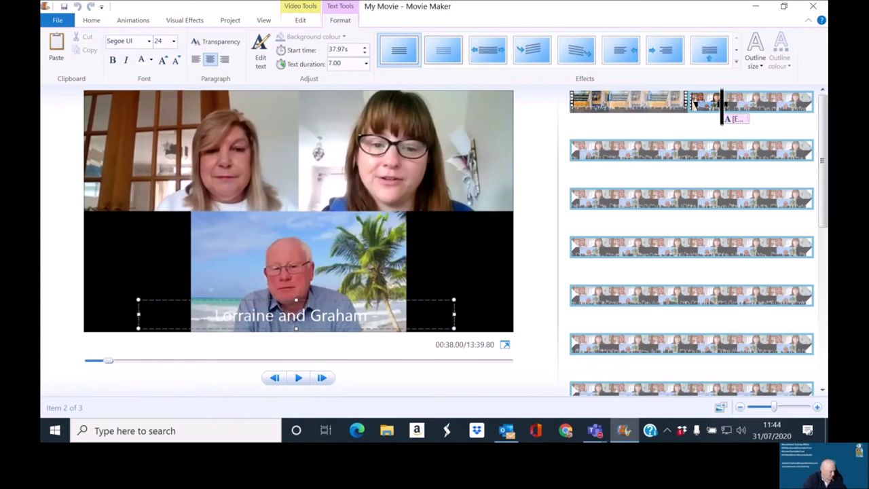
pyautogui.write(' East Dunb')
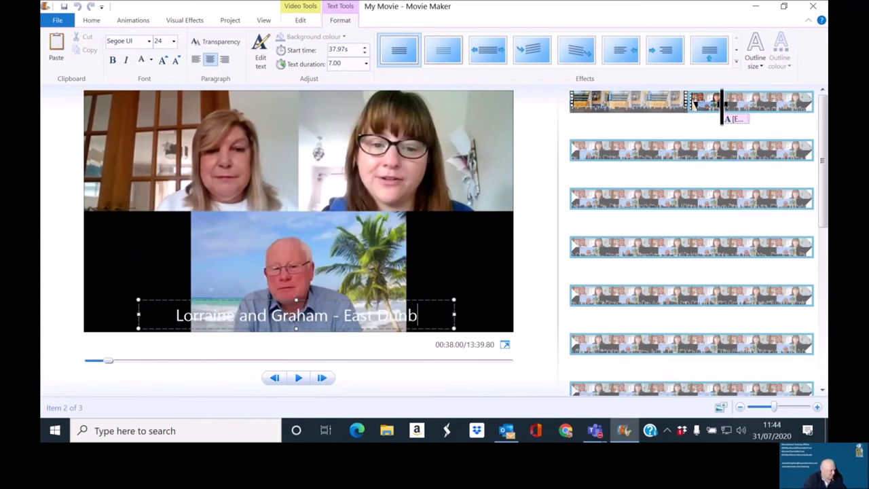
pyautogui.write('artnshi')
pyautogui.press('BackSpace')
pyautogui.press('BackSpace')
pyautogui.press('BackSpace')
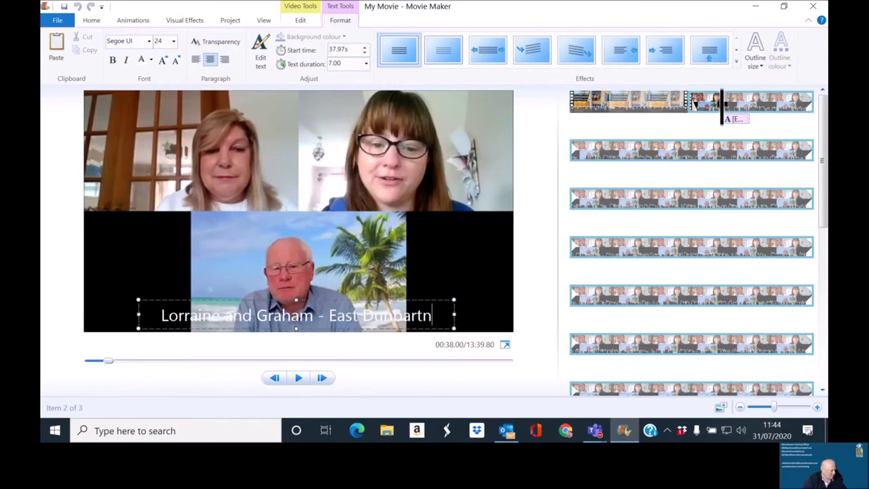
pyautogui.press('BackSpace')
pyautogui.press('BackSpace')
pyautogui.write('tonir')
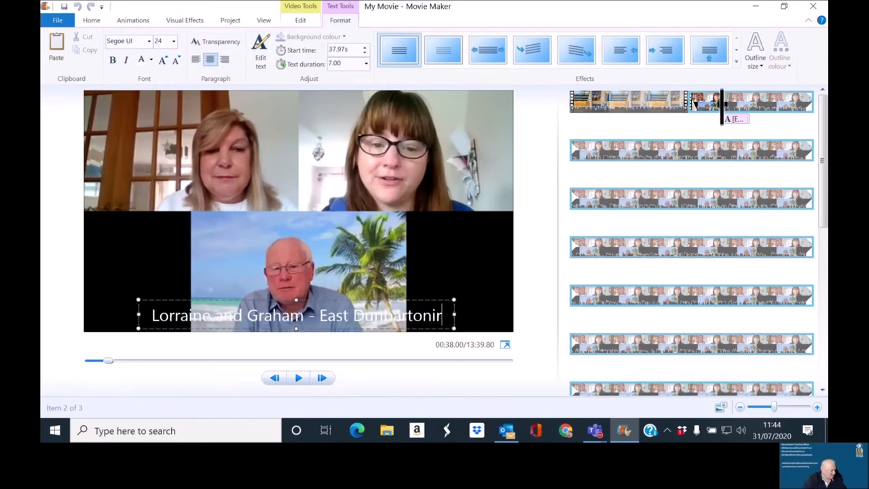
pyautogui.press('BackSpace')
pyautogui.press('BackSpace')
pyautogui.write('shire')
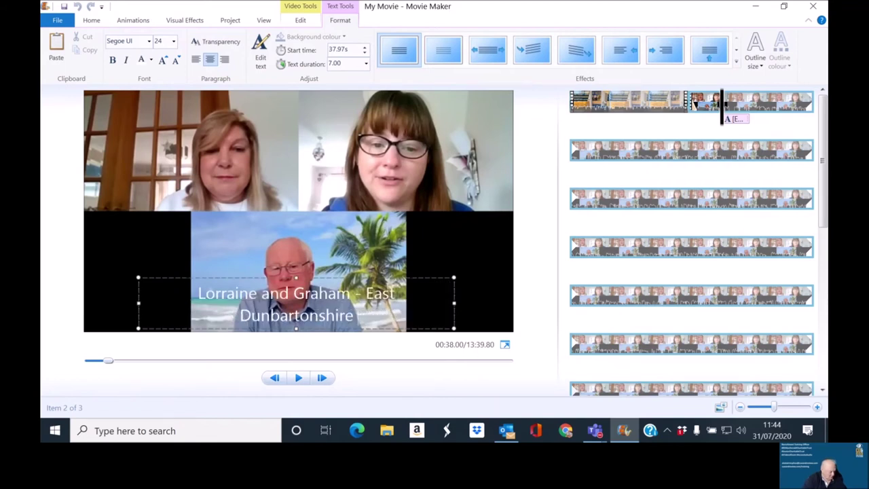
pyautogui.write(' Voluntary A')
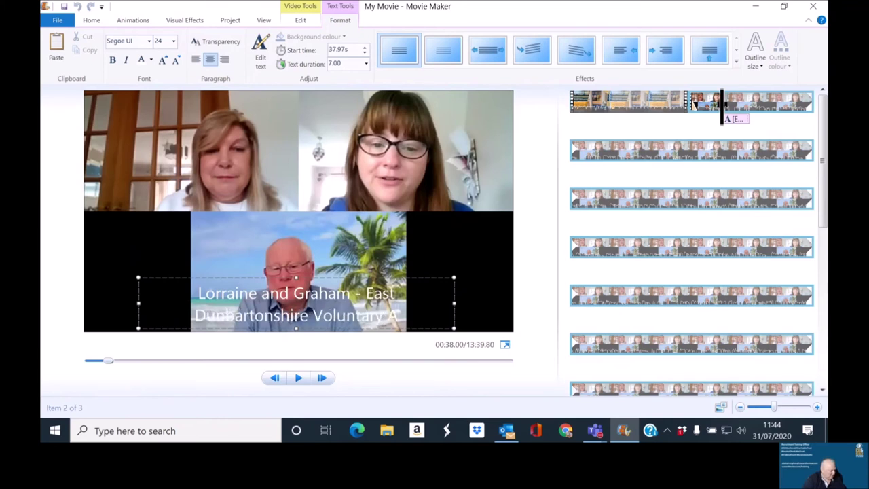
pyautogui.press('BackSpace')
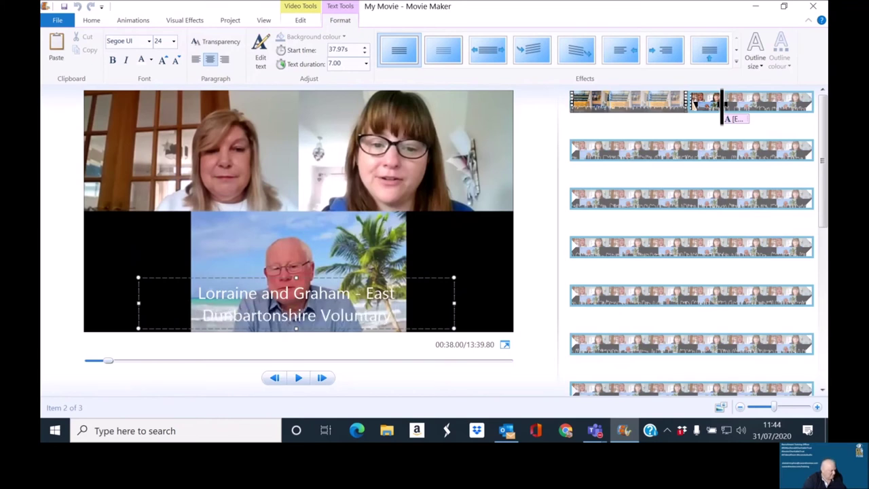
pyautogui.write('Acti')
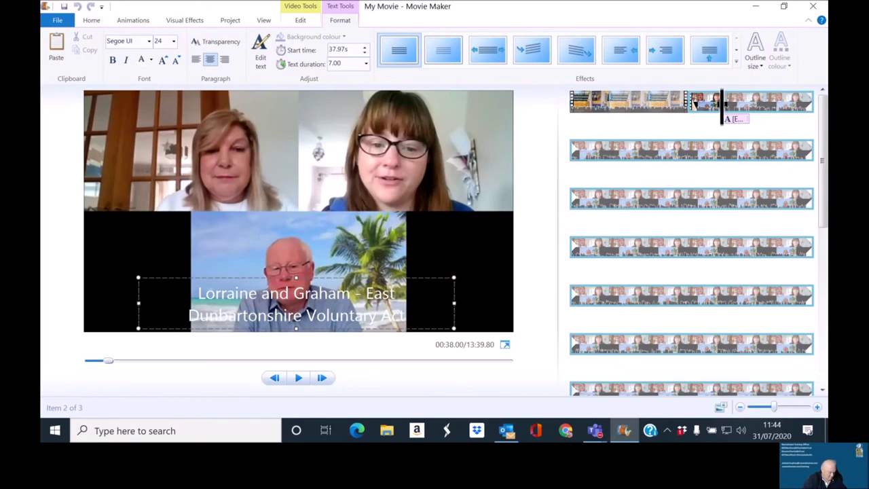
pyautogui.write('on')
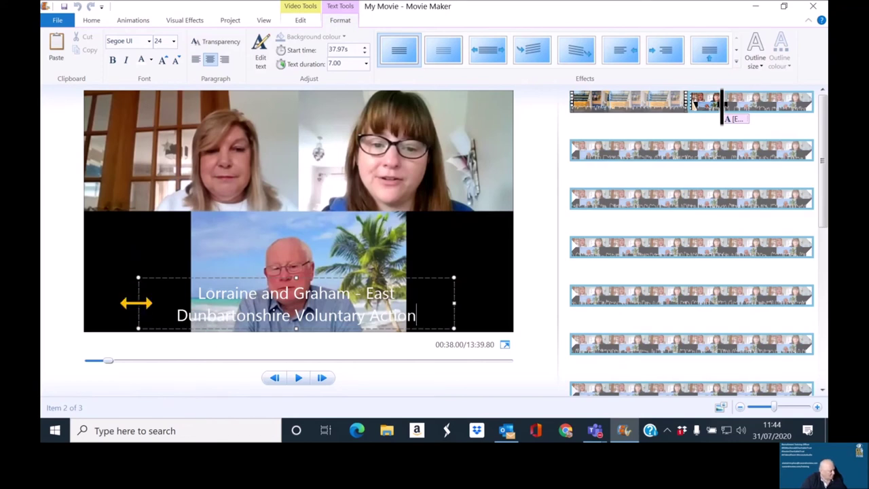
# Step: Widen the caption box, replace the organisation name with 'EDVA', and move the caption to the bottom
pyautogui.moveTo(138, 303); pyautogui.dragTo(85, 301)
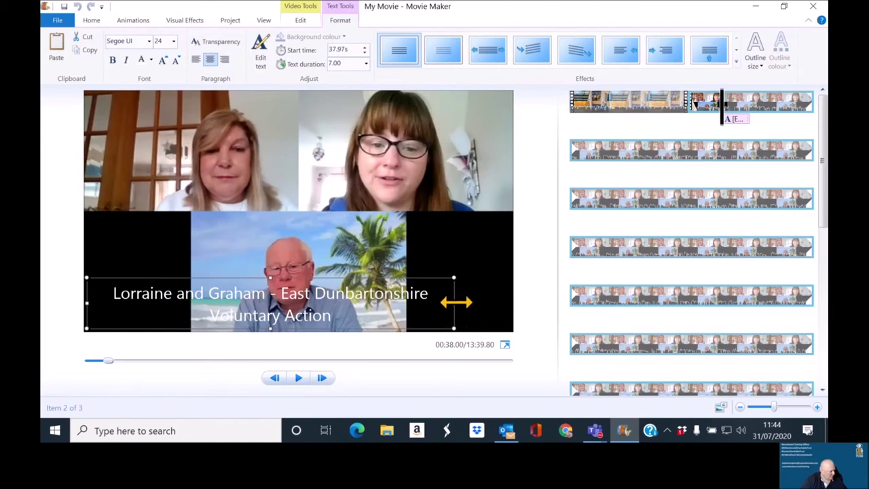
pyautogui.moveTo(455, 303); pyautogui.dragTo(516, 301)
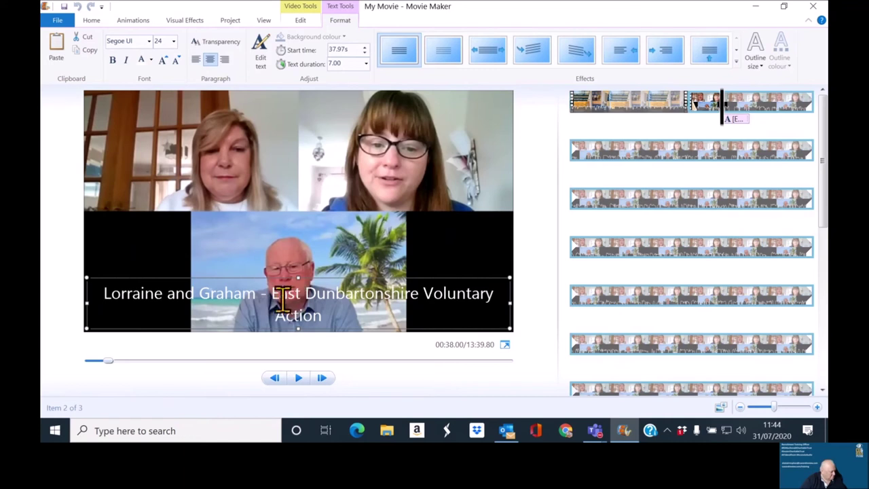
pyautogui.moveTo(273, 293); pyautogui.dragTo(315, 316)
pyautogui.write('EDVA')
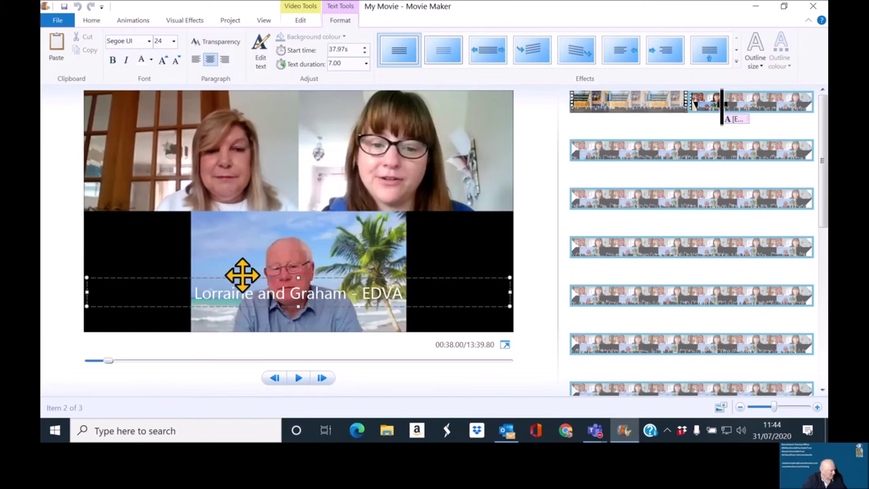
pyautogui.moveTo(248, 281); pyautogui.dragTo(255, 308)
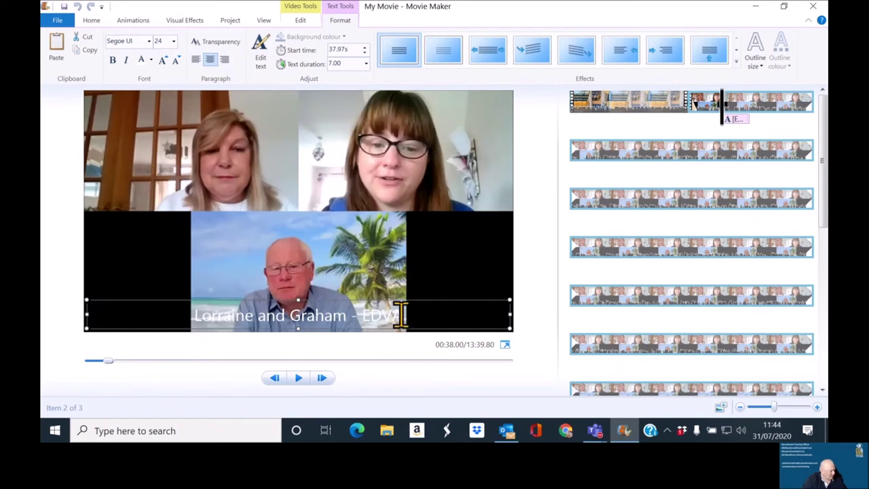
pyautogui.moveTo(409, 315); pyautogui.dragTo(216, 327)
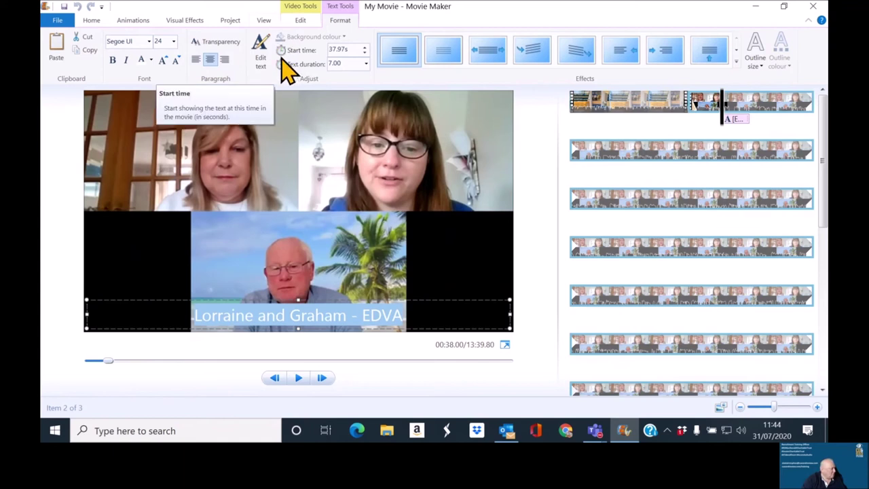
# Step: Set the selected caption text's font colour to black
pyautogui.click(151, 60)
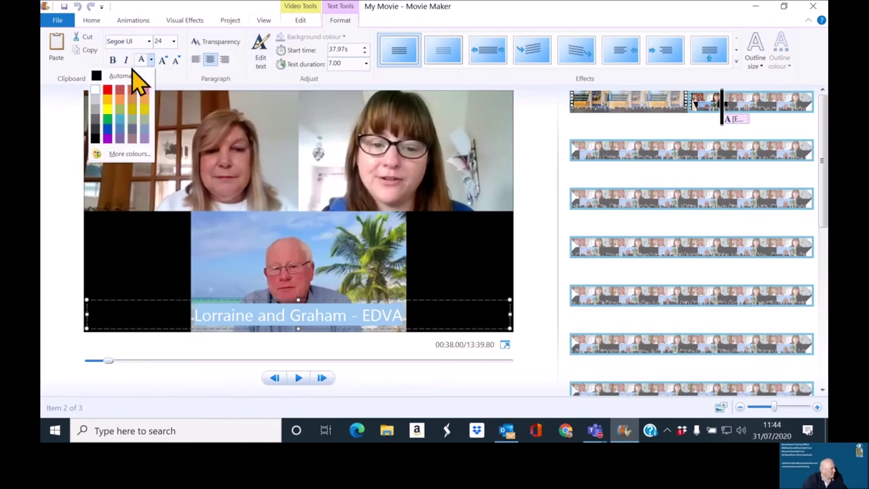
pyautogui.click(114, 75)
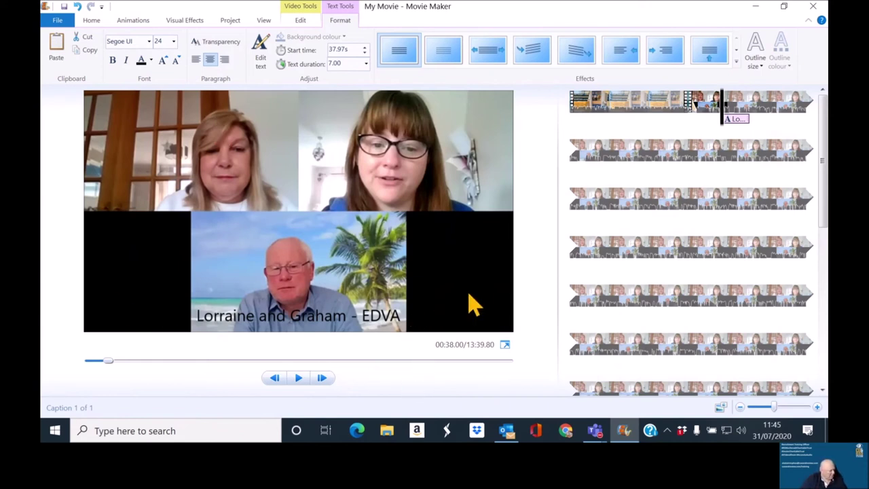
# Step: Change the speakers' caption text duration from 7 to 30 seconds
pyautogui.click(355, 323)
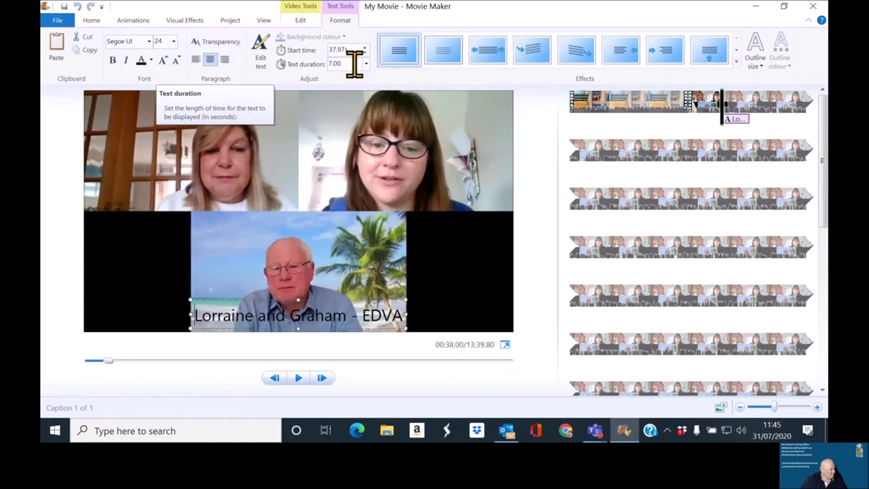
pyautogui.click(353, 64)
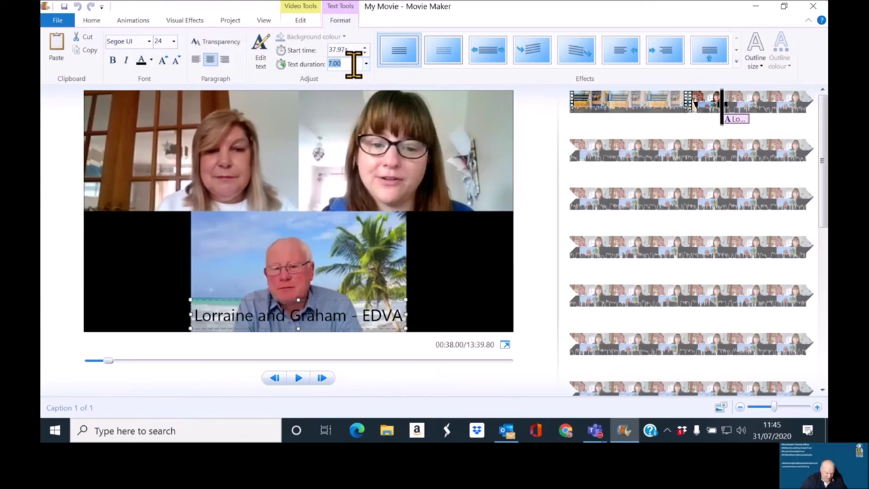
pyautogui.write('30')
pyautogui.press('Return')
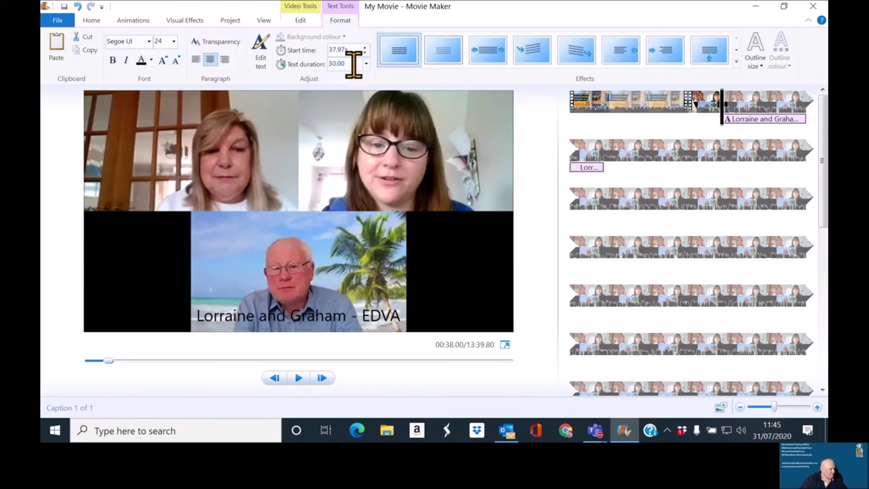
pyautogui.moveTo(745, 136)
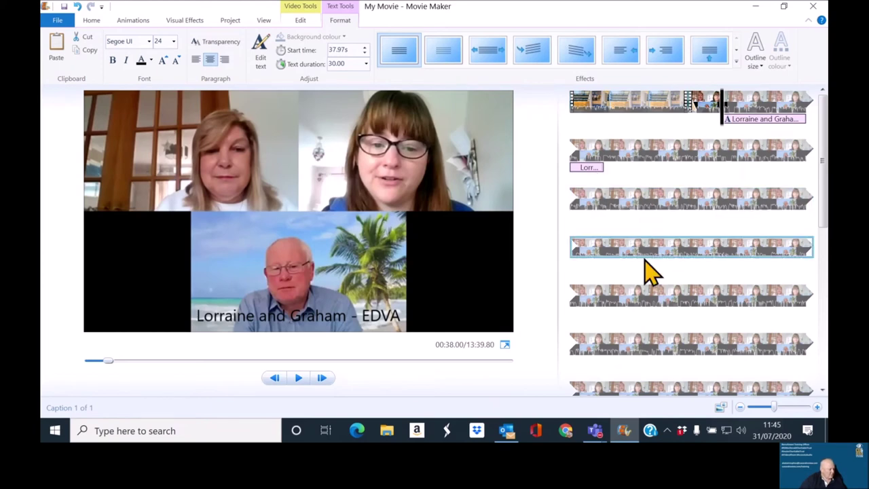
# Step: Play the Zoom recording from about 12:08, stop at 12:21.53 and add a new caption there
pyautogui.scroll(-10, 646, 272)
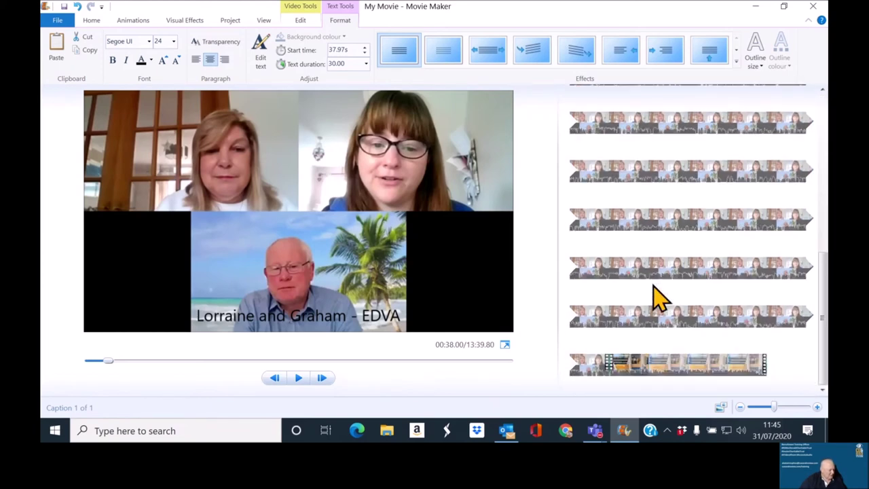
pyautogui.click(643, 325)
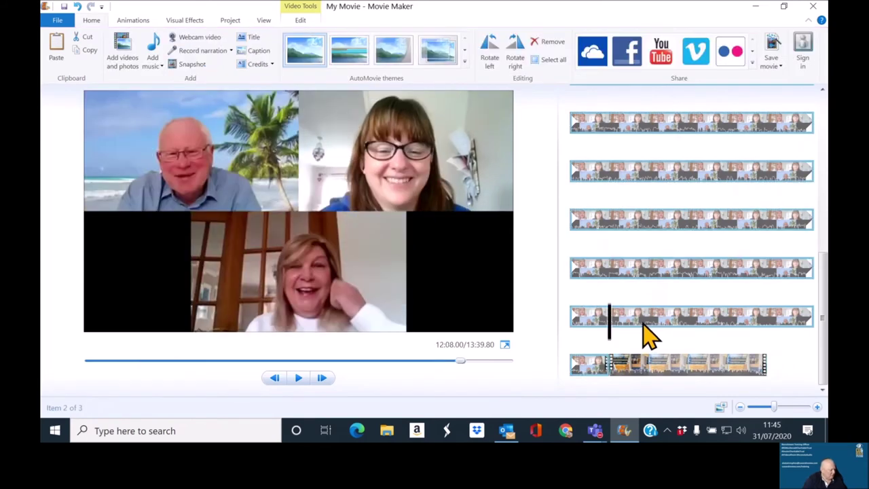
pyautogui.press('space')
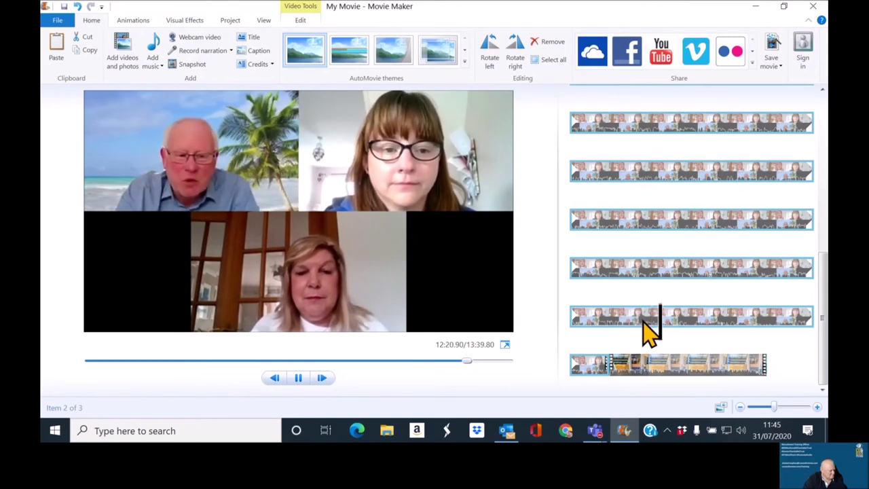
pyautogui.press('space')
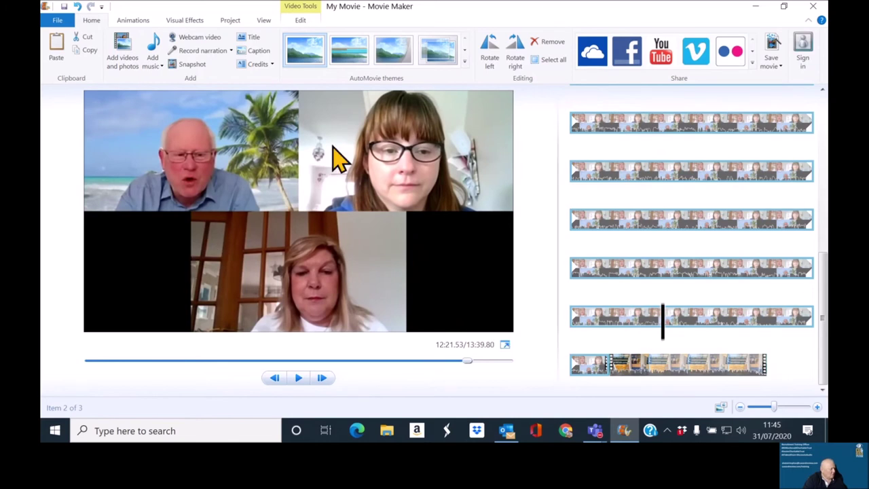
pyautogui.click(258, 51)
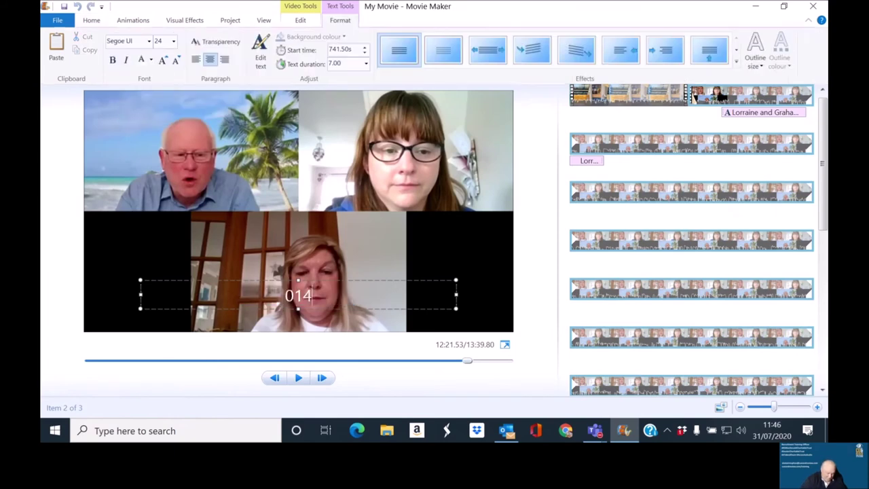
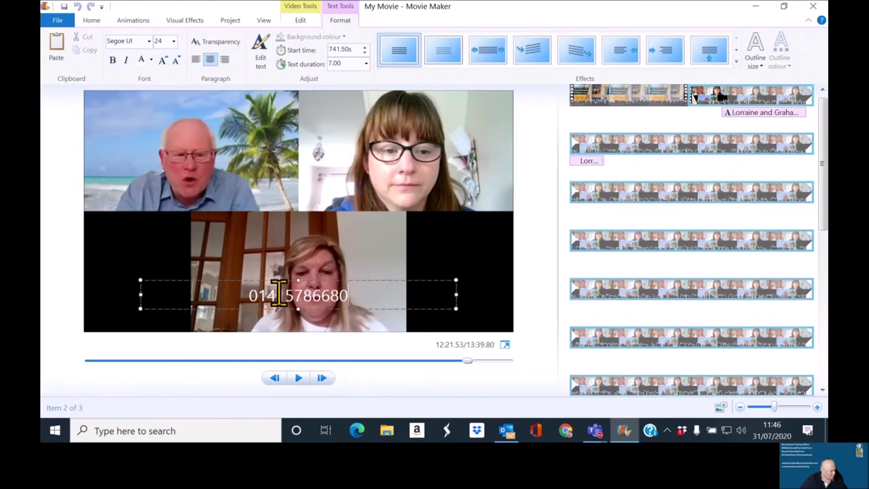
# Step: Type the contact phone number into the caption and insert two hyphens to split its digits
pyautogui.click(315, 294)
pyautogui.write('-')
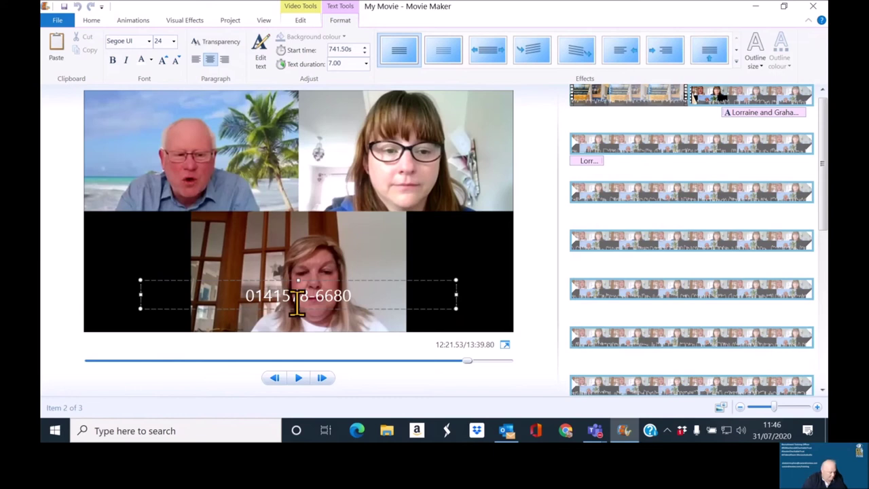
pyautogui.click(284, 299)
pyautogui.write('-')
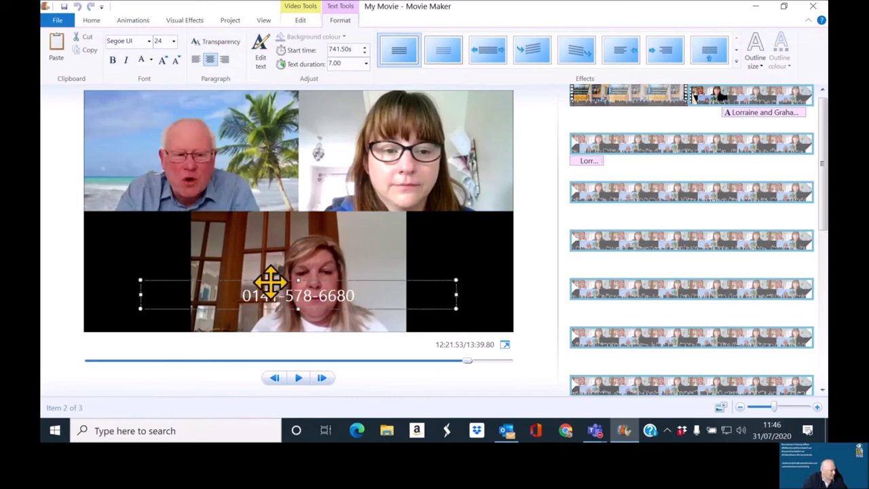
# Step: Resize and move the phone-number caption box toward the lower left of the video
pyautogui.moveTo(271, 283); pyautogui.dragTo(201, 302)
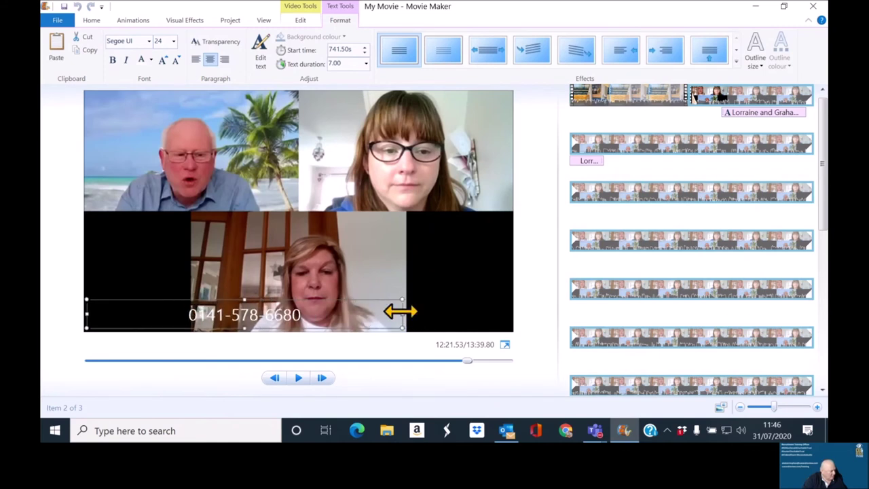
pyautogui.moveTo(400, 312); pyautogui.dragTo(222, 316)
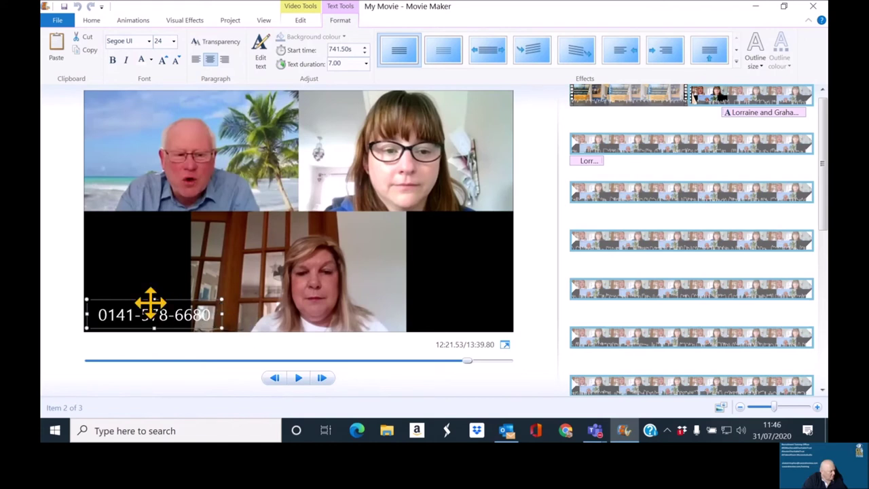
pyautogui.moveTo(150, 302); pyautogui.dragTo(244, 314)
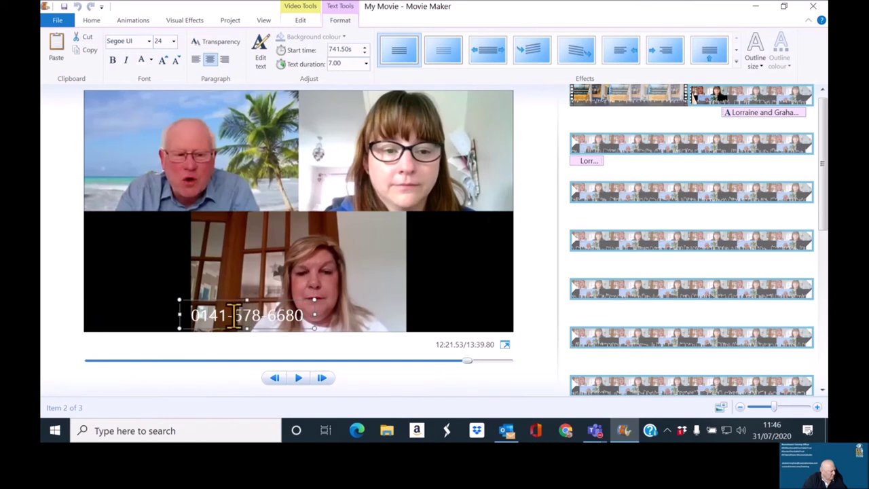
pyautogui.tripleClick(238, 314)
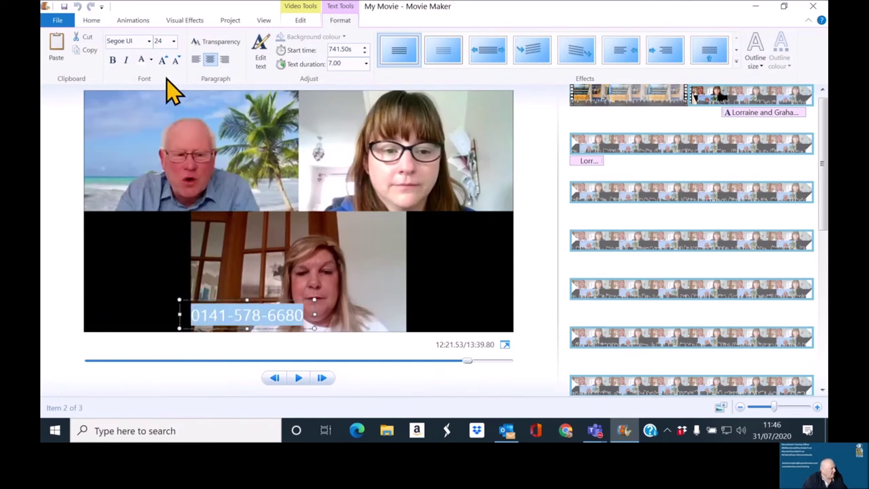
# Step: Make the phone-number caption text black
pyautogui.click(151, 61)
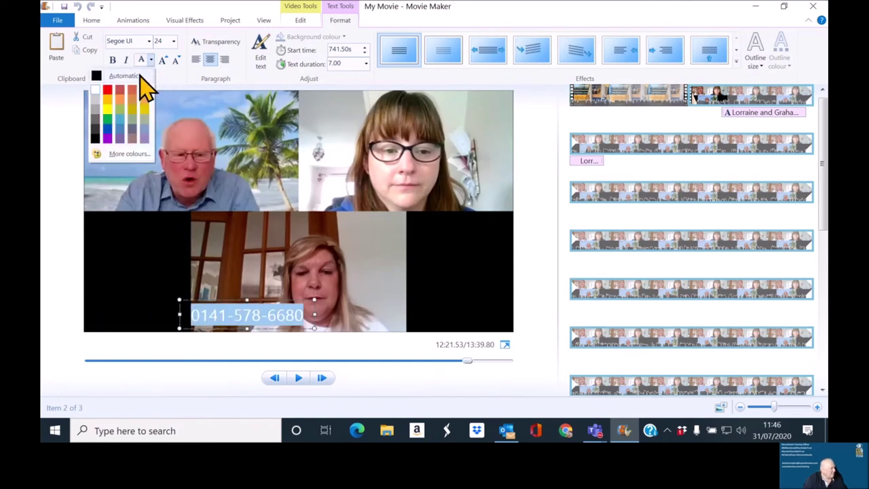
pyautogui.click(135, 76)
pyautogui.click(149, 256)
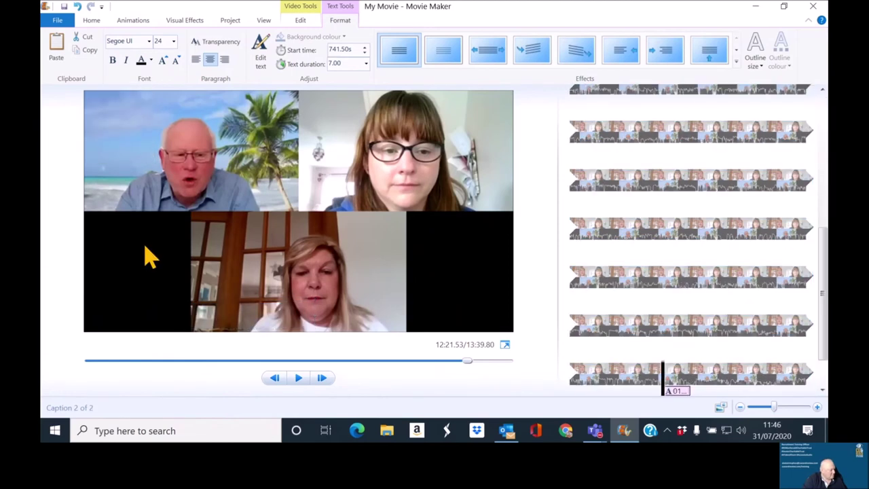
# Step: Move the phone-number caption to the video's top-left and preview it playing
pyautogui.click(240, 315)
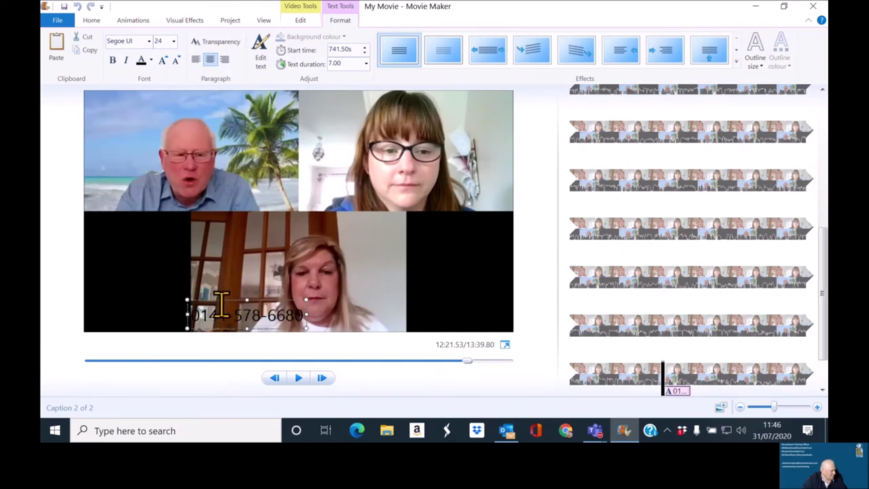
pyautogui.moveTo(220, 305); pyautogui.dragTo(122, 87)
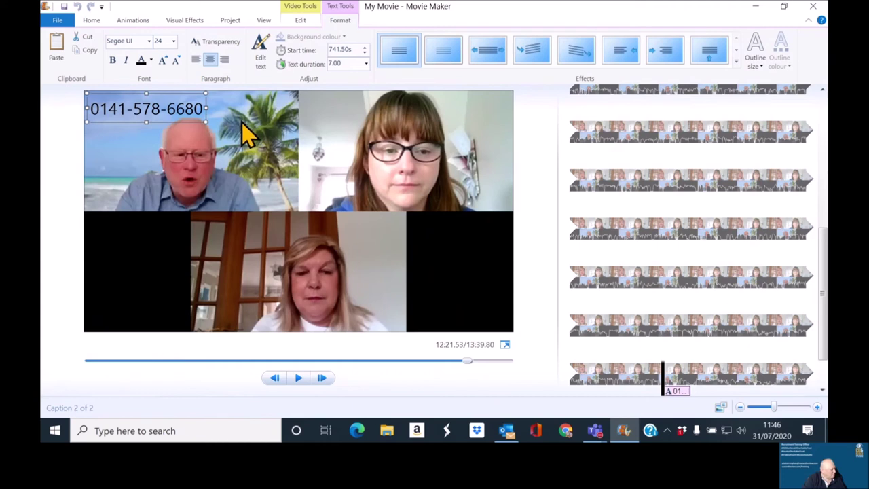
pyautogui.press('Return')
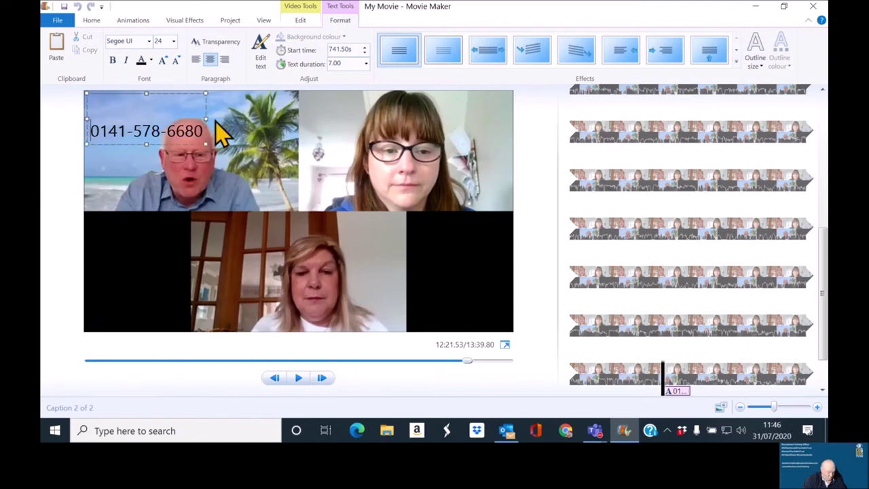
pyautogui.press('BackSpace')
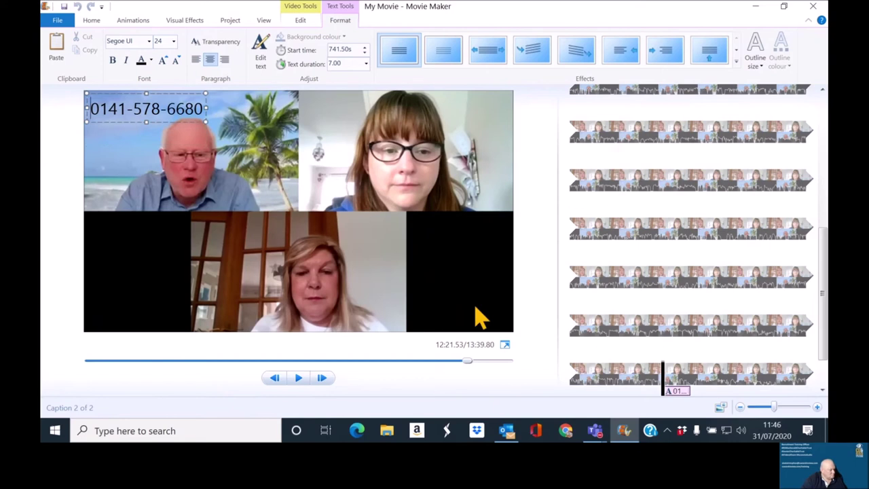
pyautogui.click(301, 376)
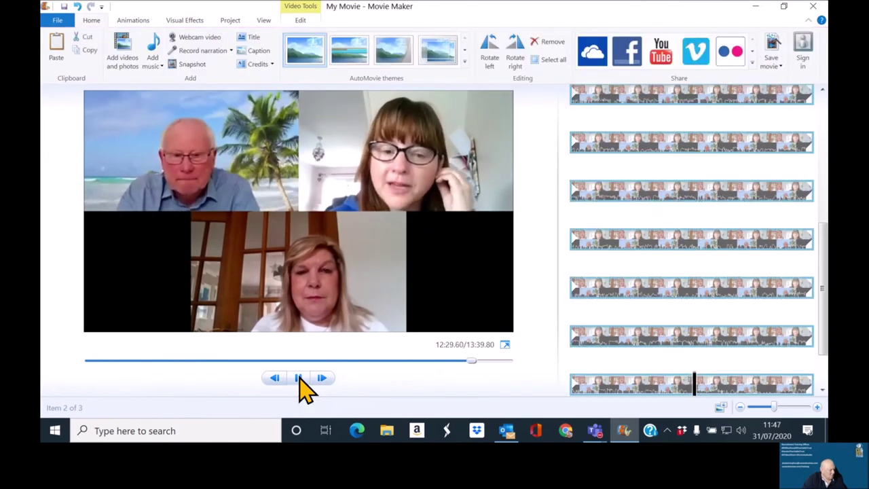
pyautogui.click(299, 378)
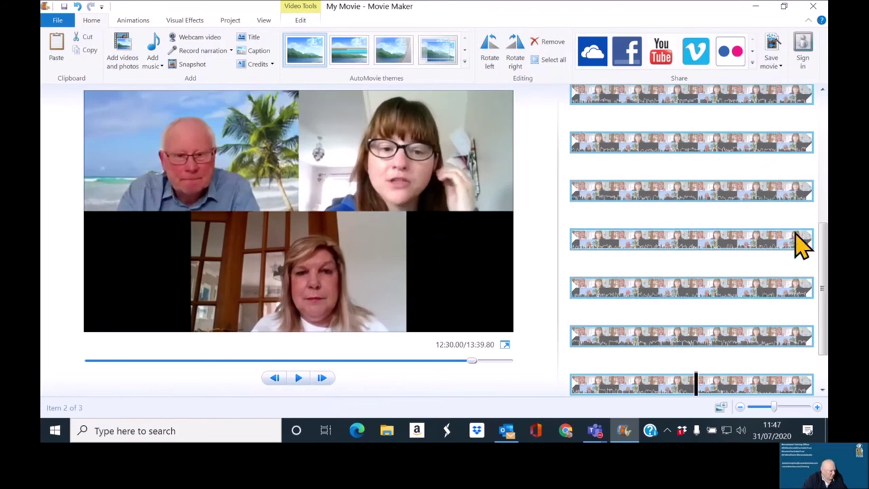
# Step: Jump back to the phone-number caption at 12:21.53 and place the caret at its end
pyautogui.click(618, 387)
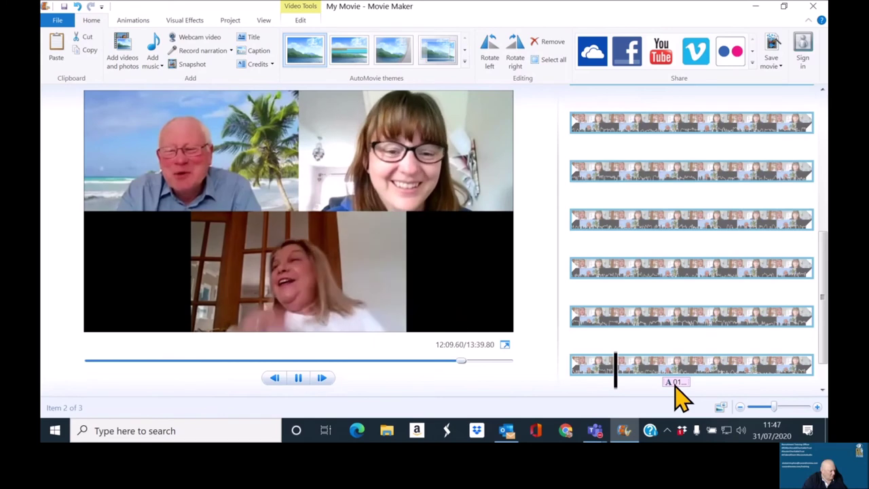
pyautogui.click(665, 384)
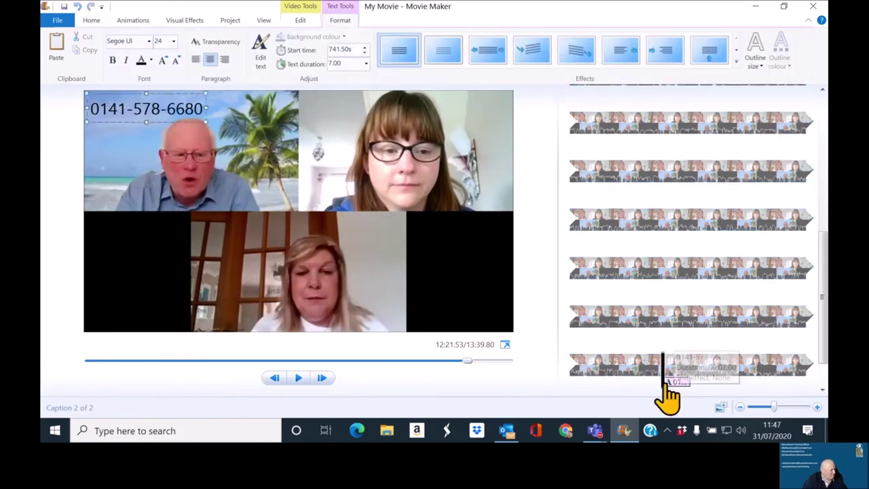
pyautogui.click(192, 121)
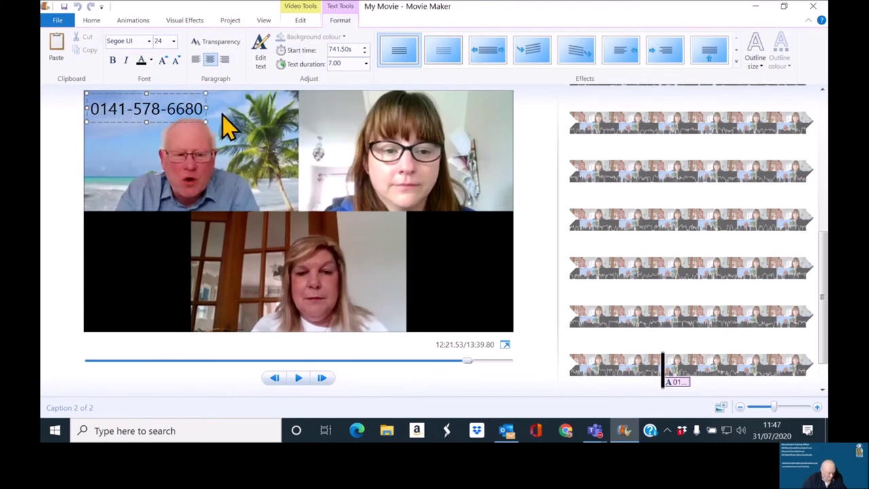
# Step: Add the organisation's e-mail address on a new line and move the caption to the bottom-right black area
pyautogui.press('Return')
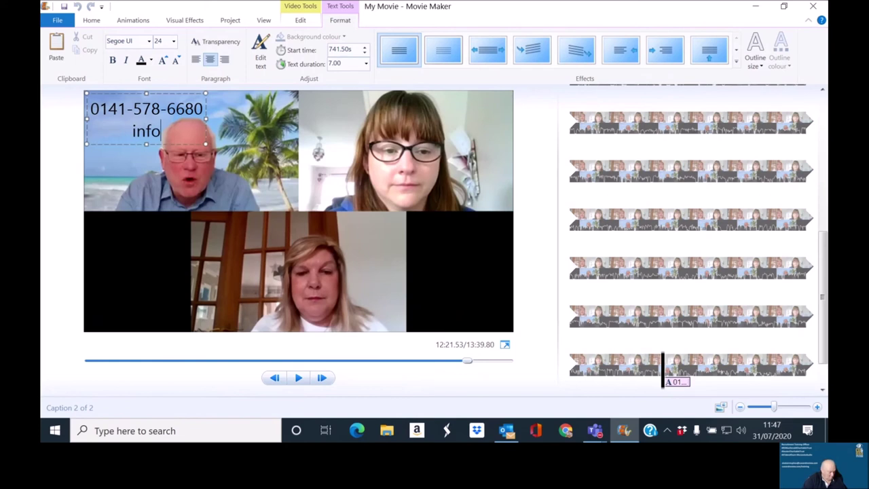
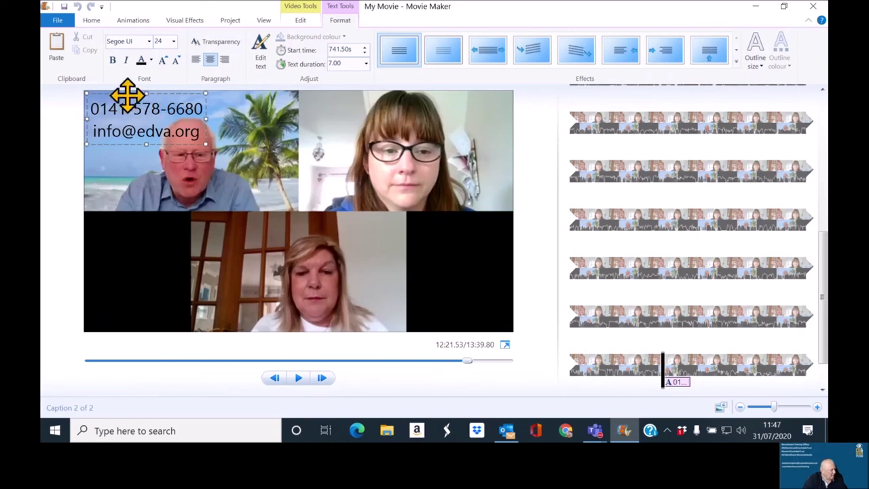
pyautogui.moveTo(128, 95); pyautogui.dragTo(435, 281)
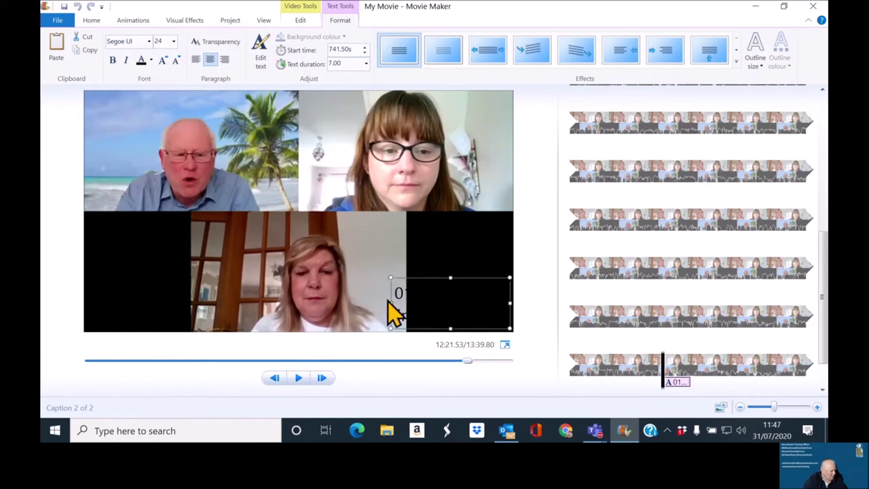
pyautogui.moveTo(389, 303); pyautogui.dragTo(406, 303)
pyautogui.click(438, 288)
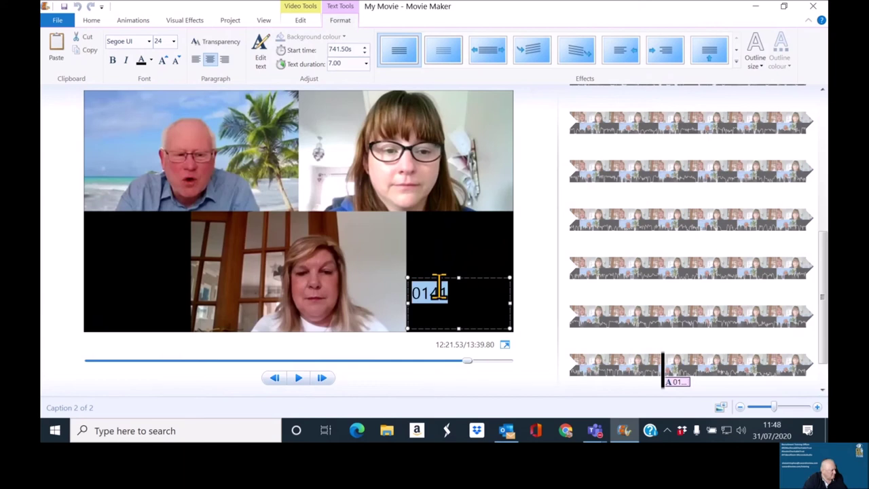
# Step: Make the contact caption text white and shrink it to size 22
pyautogui.click(151, 60)
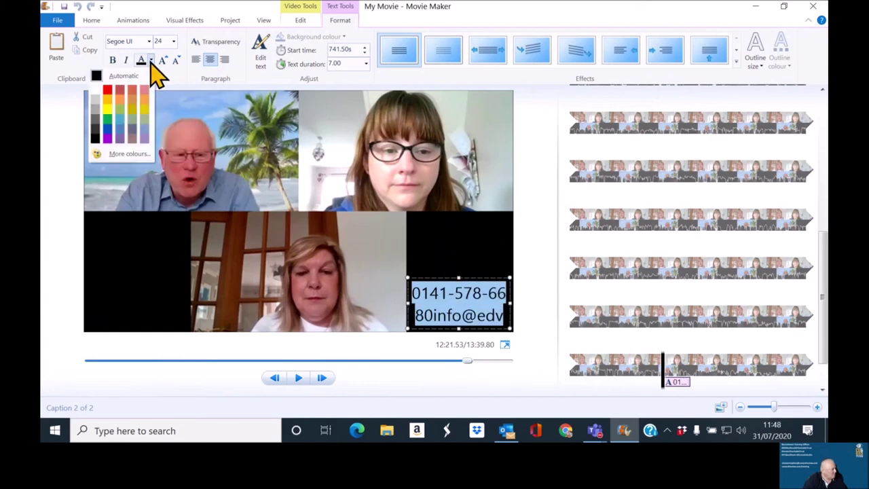
pyautogui.click(96, 91)
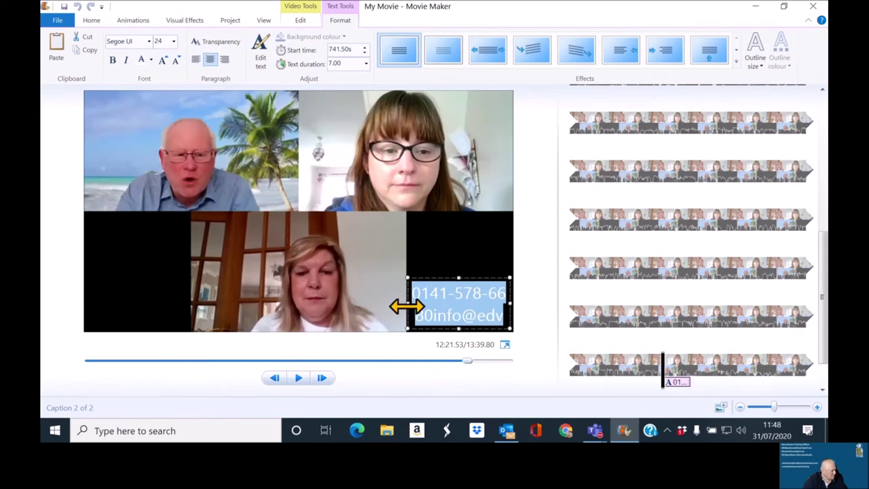
pyautogui.moveTo(404, 306); pyautogui.dragTo(389, 307)
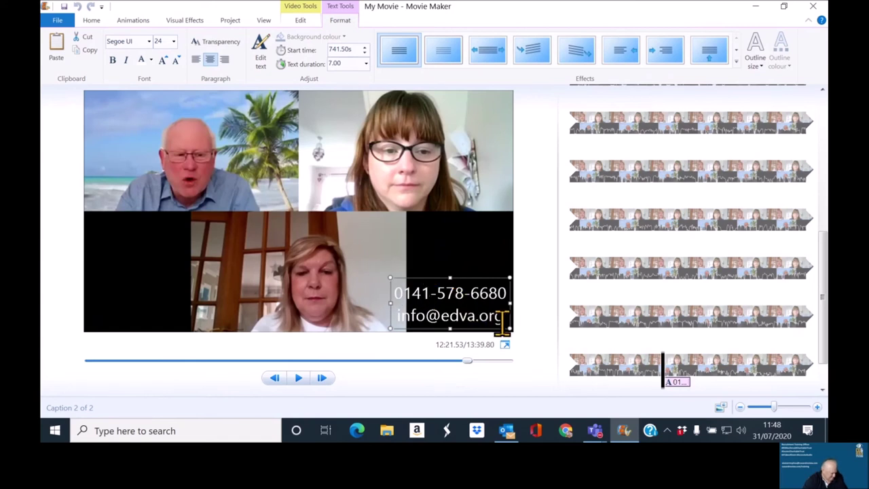
pyautogui.moveTo(502, 324); pyautogui.dragTo(401, 295)
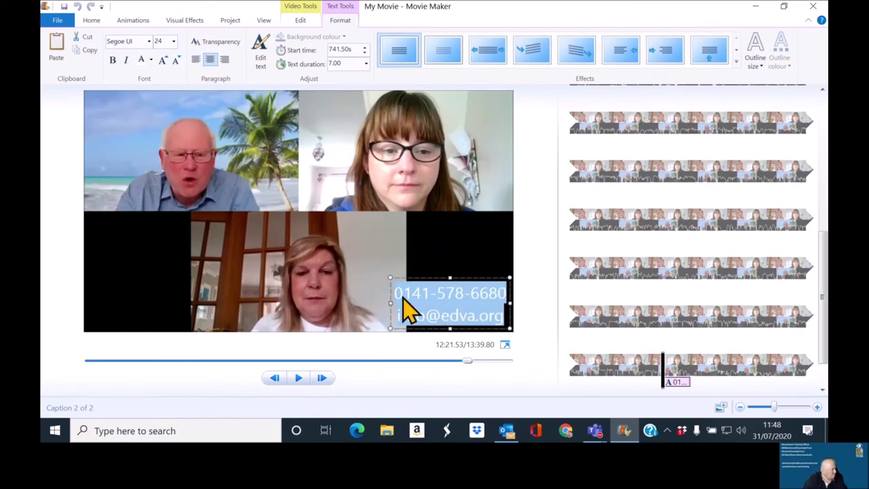
pyautogui.click(163, 45)
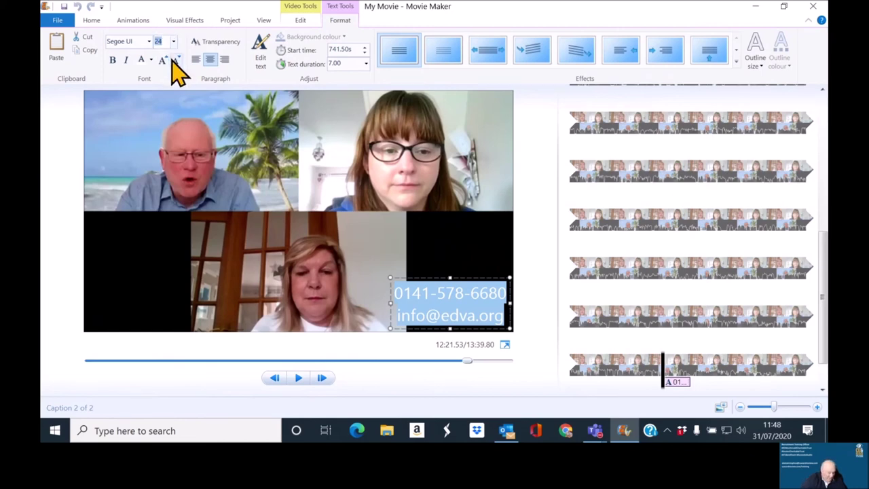
pyautogui.click(173, 60)
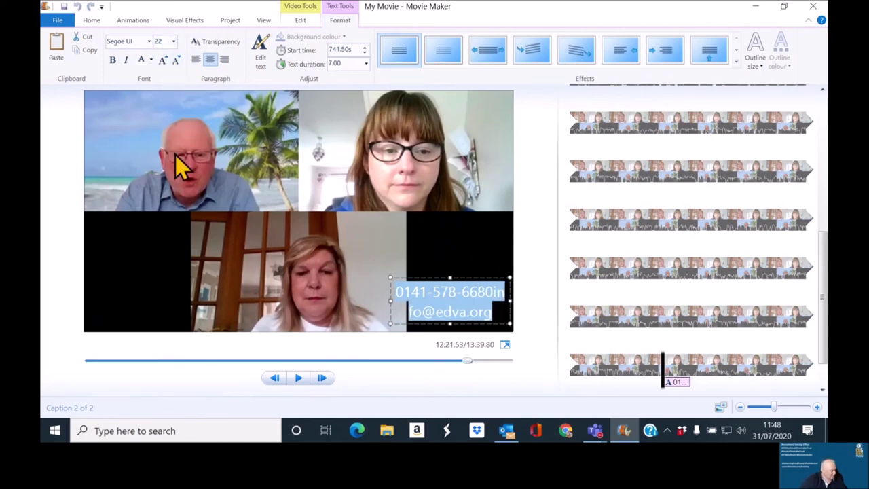
pyautogui.click(150, 258)
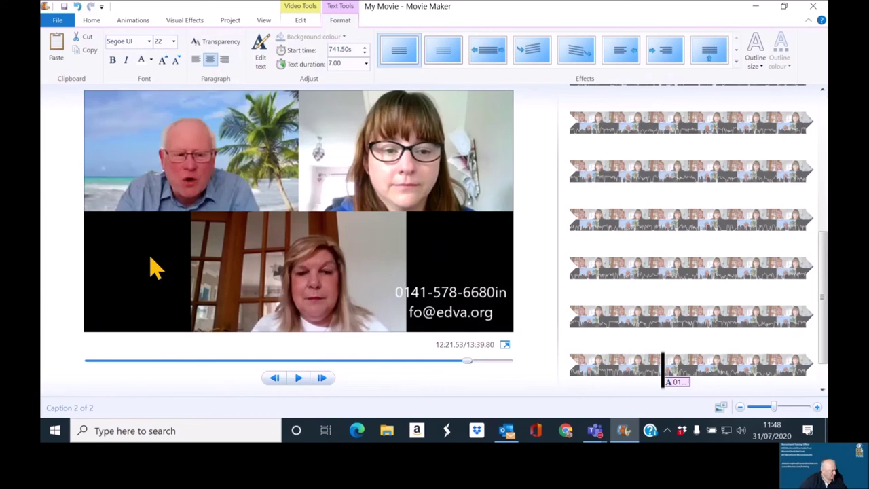
# Step: Keep the whole e-mail address on one line and refit the caption box width
pyautogui.click(498, 299)
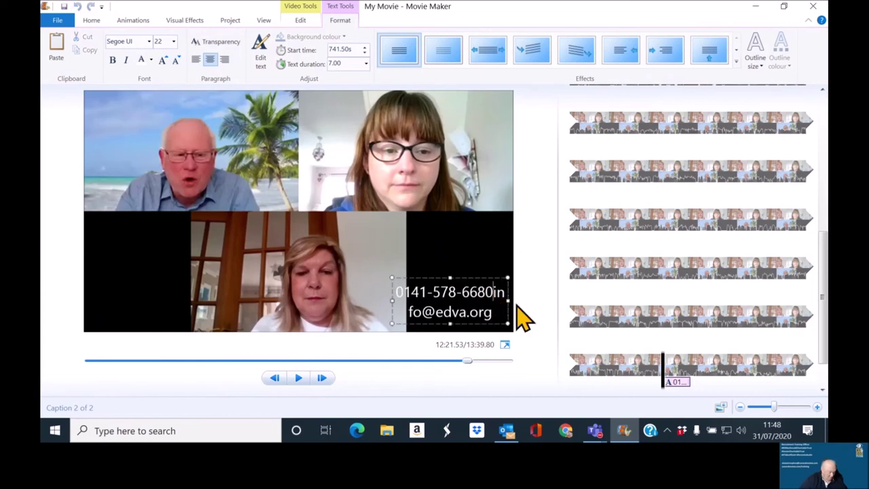
pyautogui.press('Return')
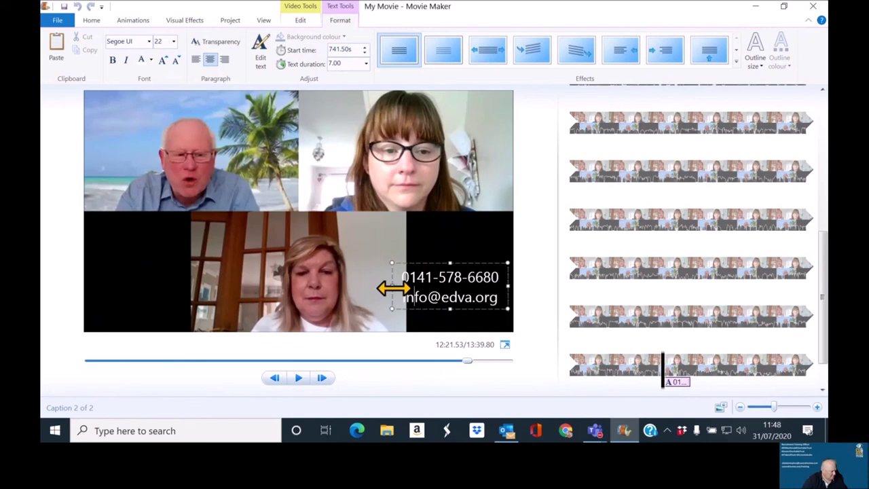
pyautogui.moveTo(393, 288); pyautogui.dragTo(404, 287)
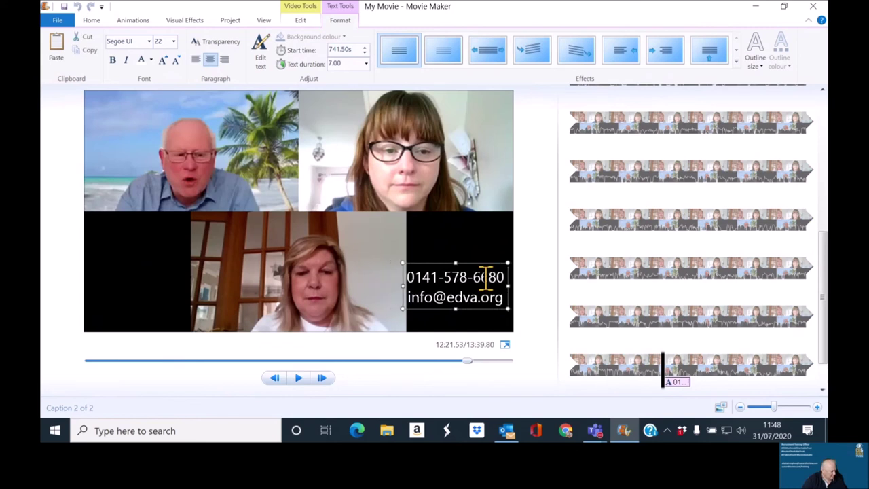
pyautogui.moveTo(515, 285); pyautogui.dragTo(521, 286)
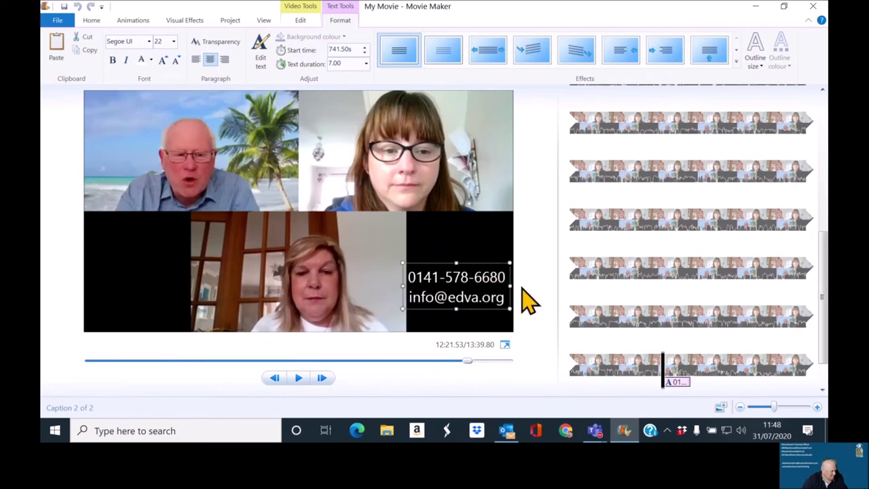
pyautogui.click(474, 333)
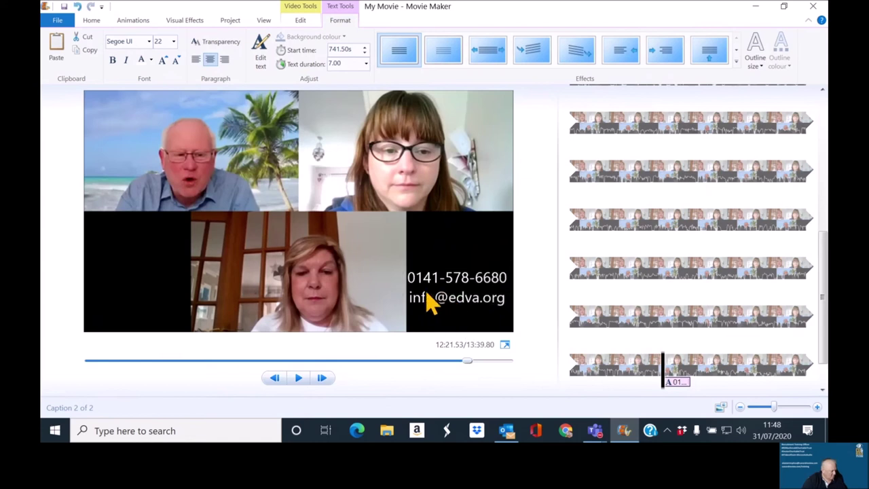
# Step: Remove both hyphens from the phone number
pyautogui.click(448, 276)
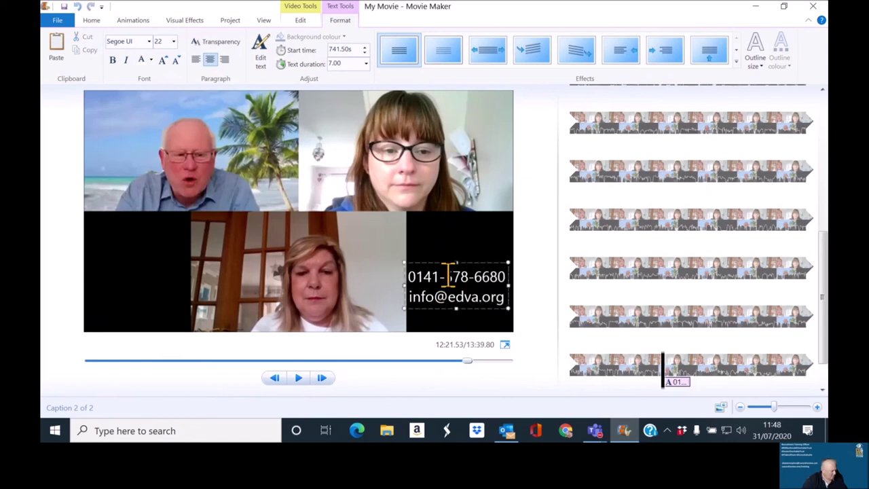
pyautogui.press('BackSpace')
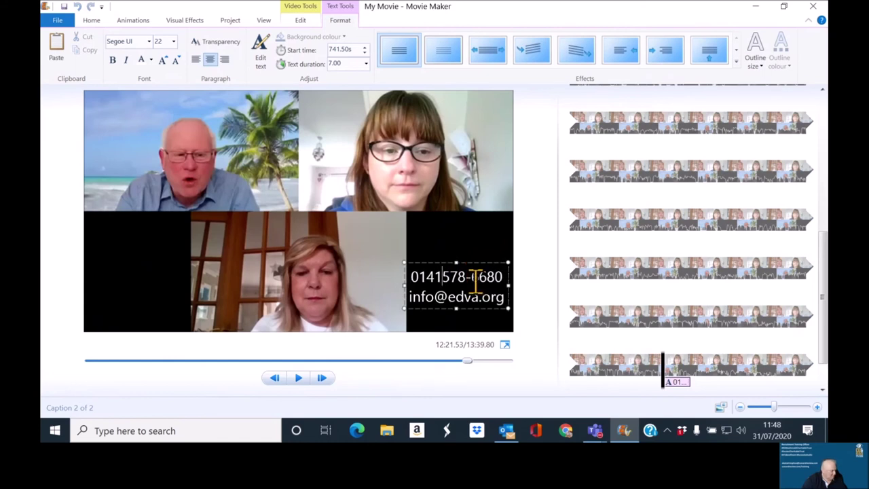
pyautogui.click(475, 277)
pyautogui.press('BackSpace')
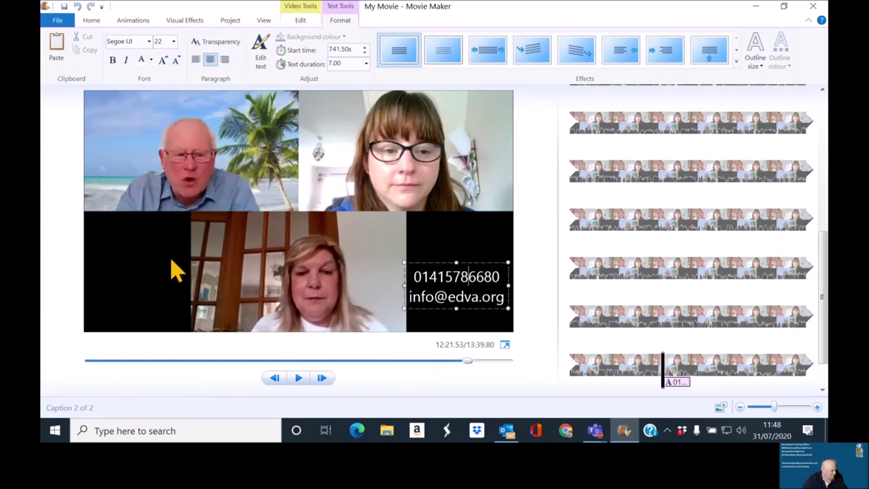
pyautogui.click(175, 270)
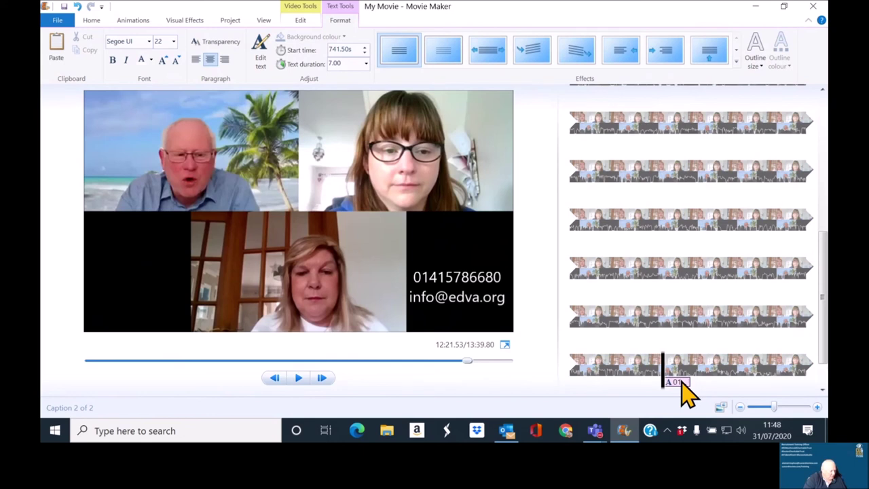
# Step: Lengthen the contact caption's text duration from 7.00 to 45.00 seconds
pyautogui.scroll(-1, 685, 393)
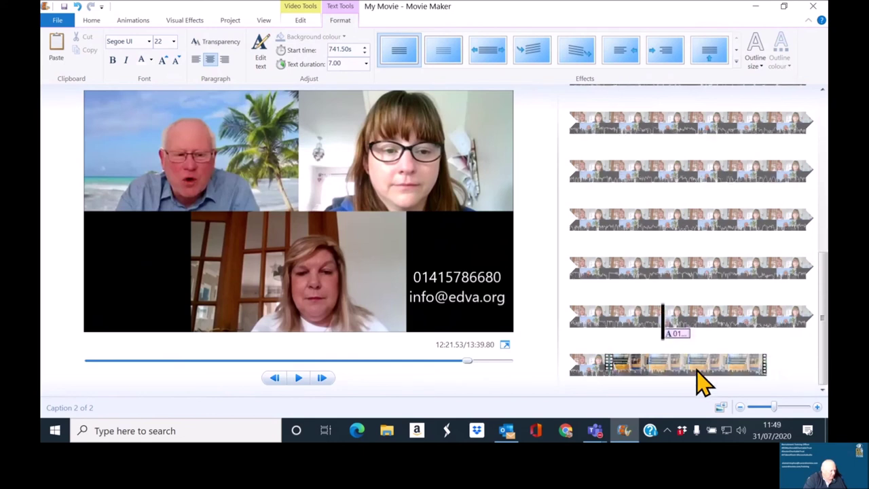
pyautogui.click(678, 336)
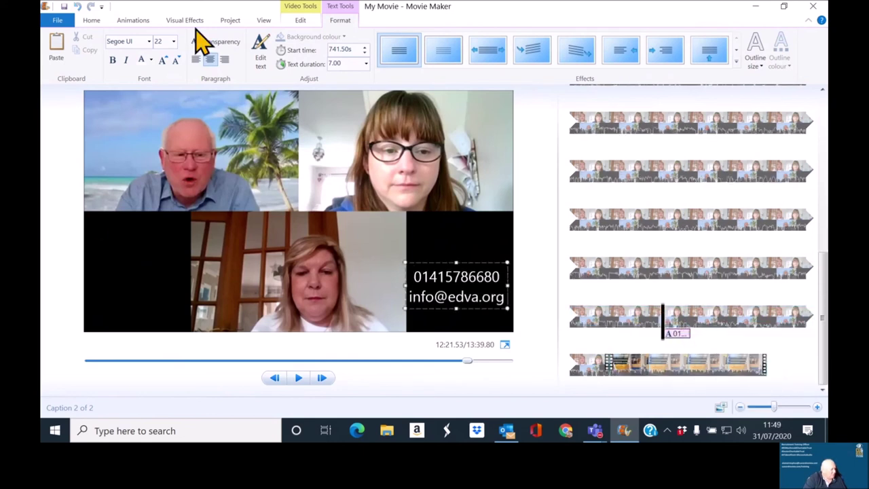
pyautogui.click(343, 65)
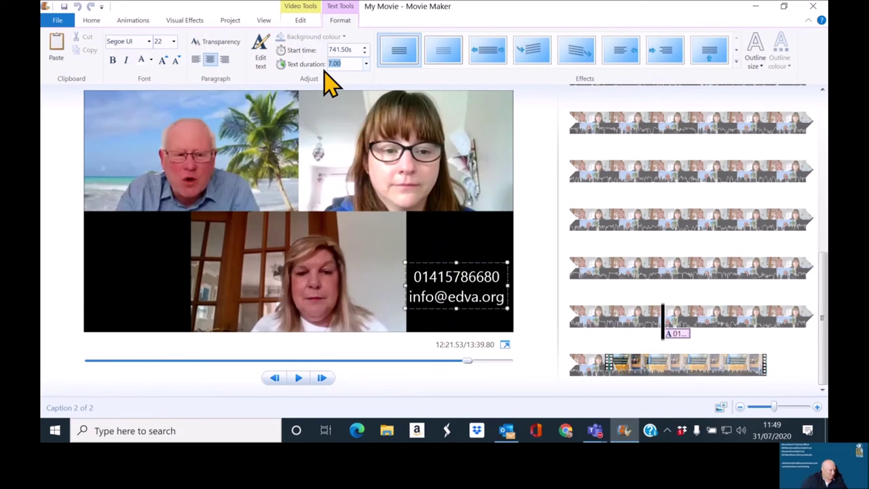
pyautogui.write('30')
pyautogui.press('Return')
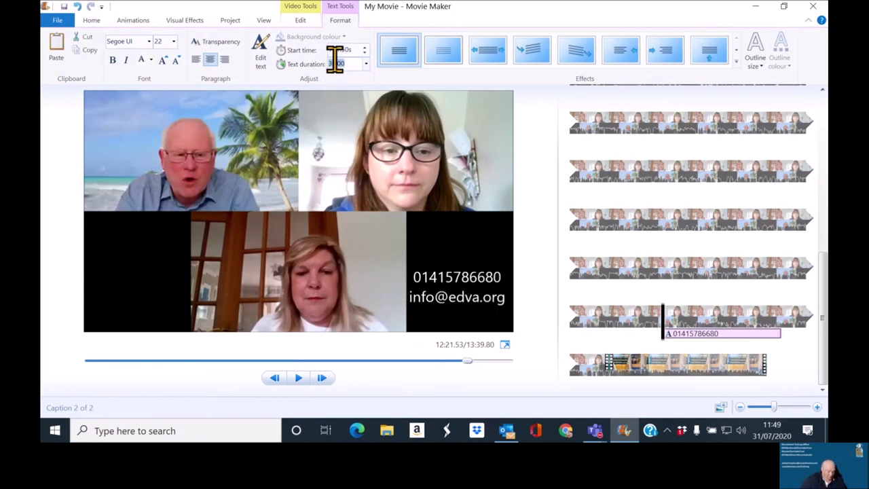
pyautogui.write('40')
pyautogui.press('Return')
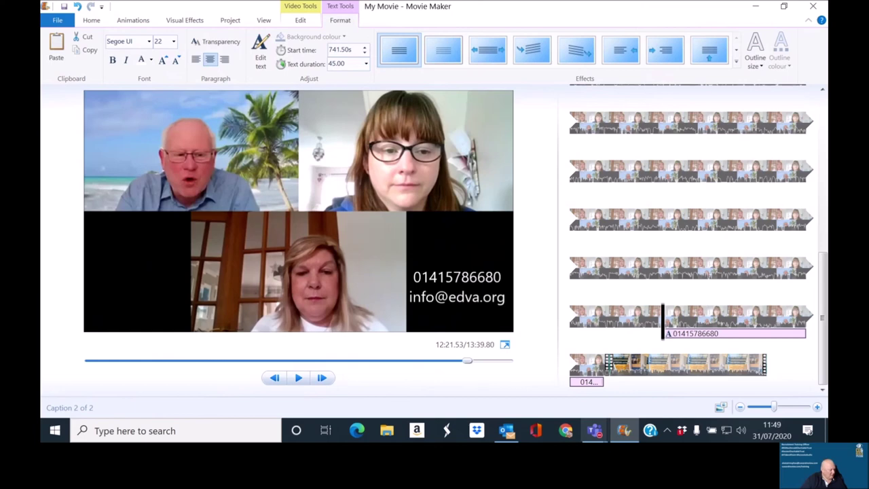
pyautogui.moveTo(594, 431)
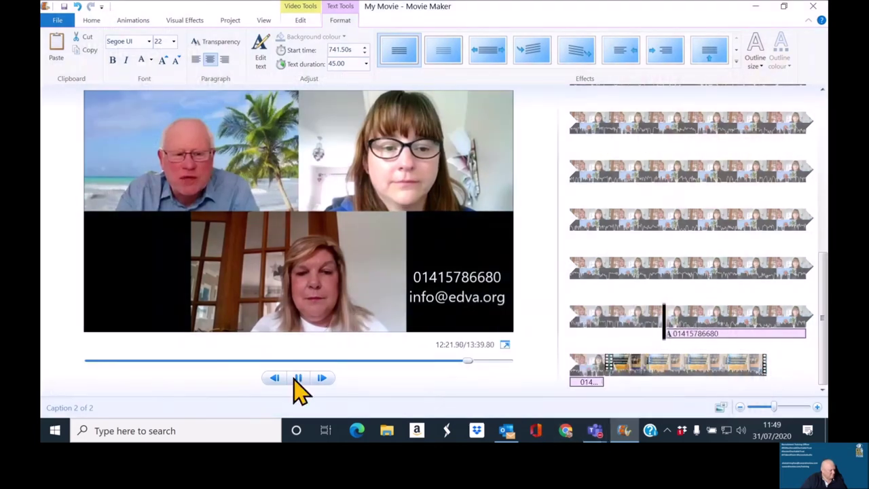
# Step: Play the movie from the contact caption through to the closing Ripl promo clip
pyautogui.click(298, 378)
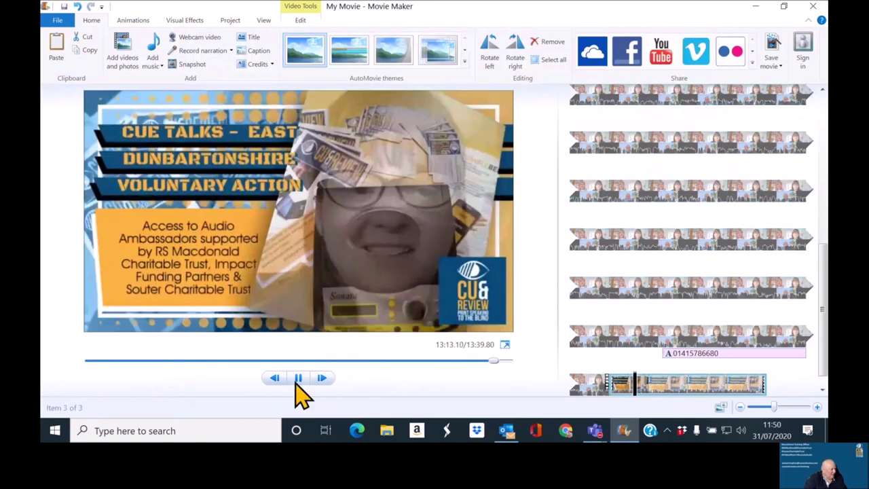
# Step: Pause playback and start saving the movie with the YouTube setting
pyautogui.click(298, 380)
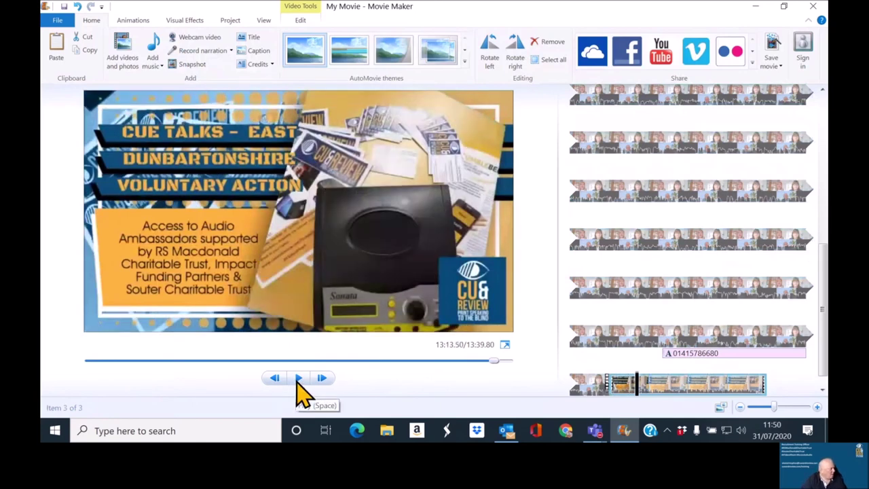
pyautogui.click(58, 19)
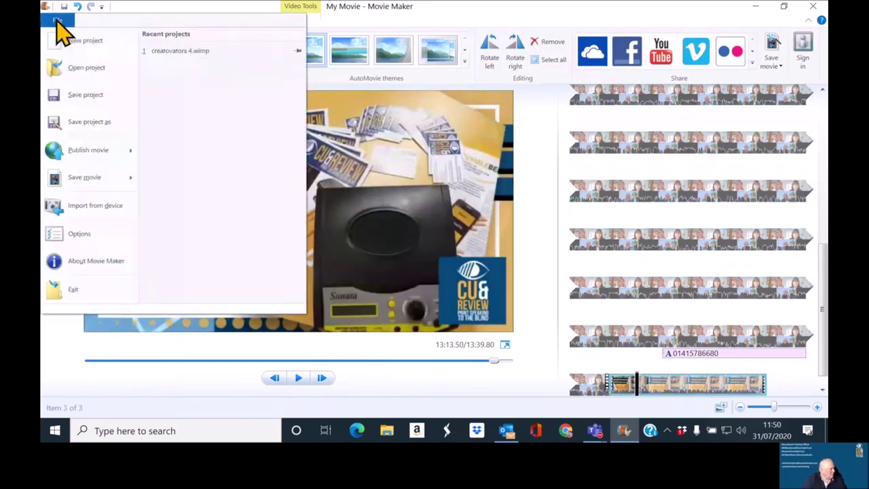
pyautogui.moveTo(76, 180)
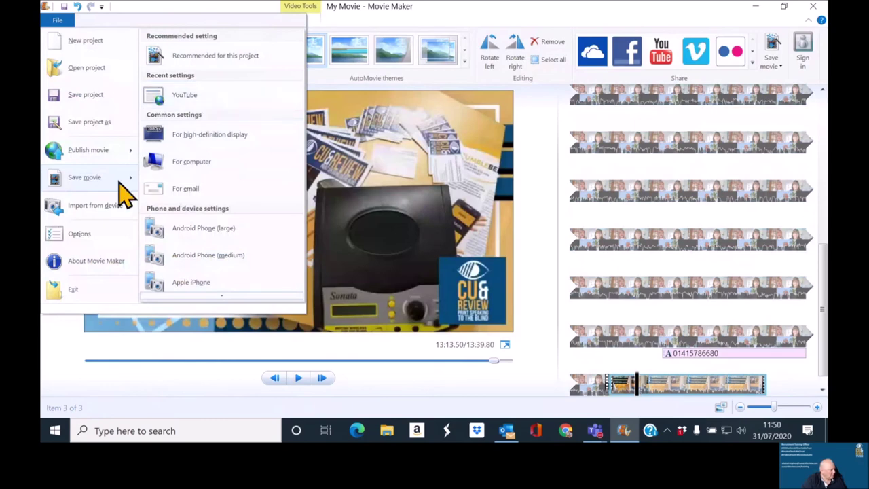
pyautogui.click(184, 98)
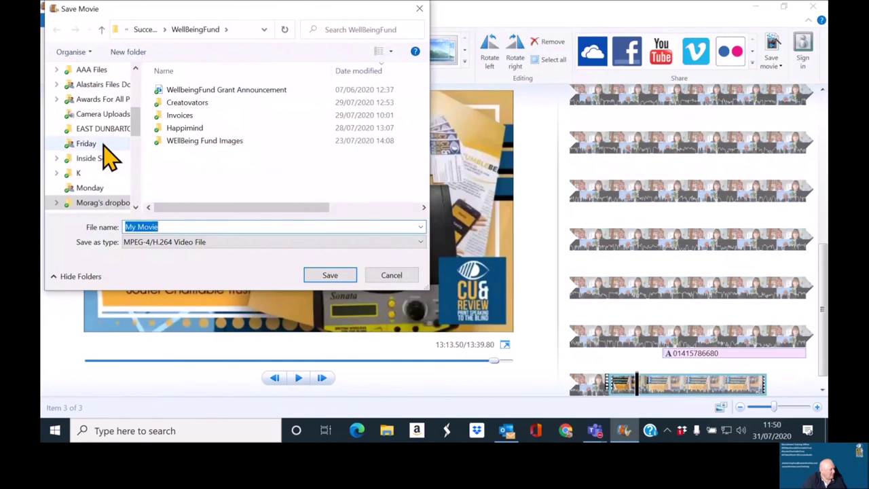
# Step: Choose Dropbox > AAA Files > zoom meetings as the save location
pyautogui.scroll(-3, 104, 148)
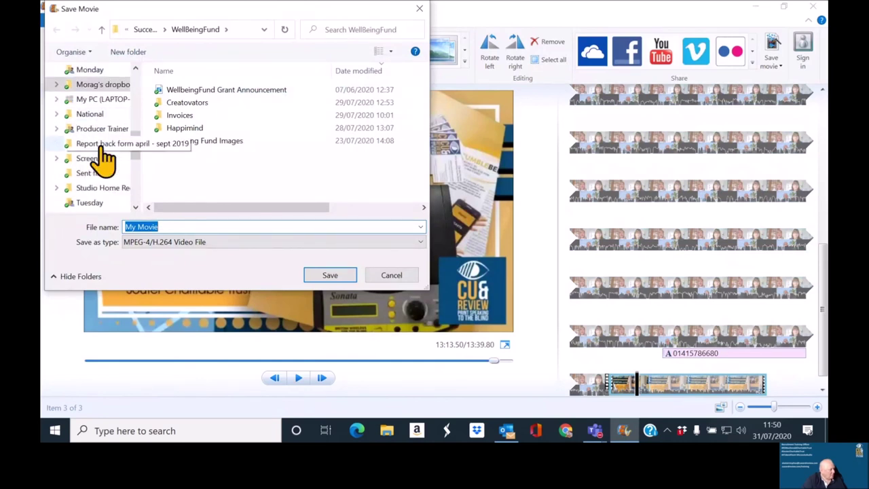
pyautogui.scroll(-1, 104, 159)
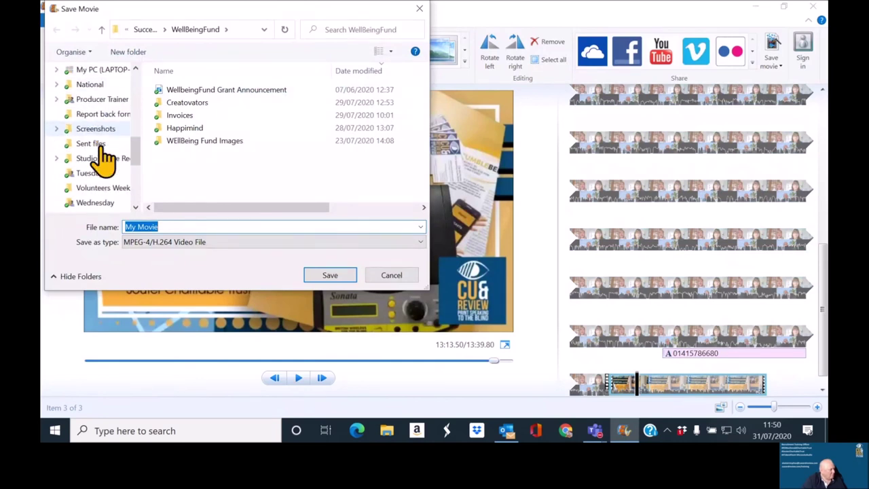
pyautogui.scroll(-1, 104, 159)
pyautogui.scroll(2, 104, 159)
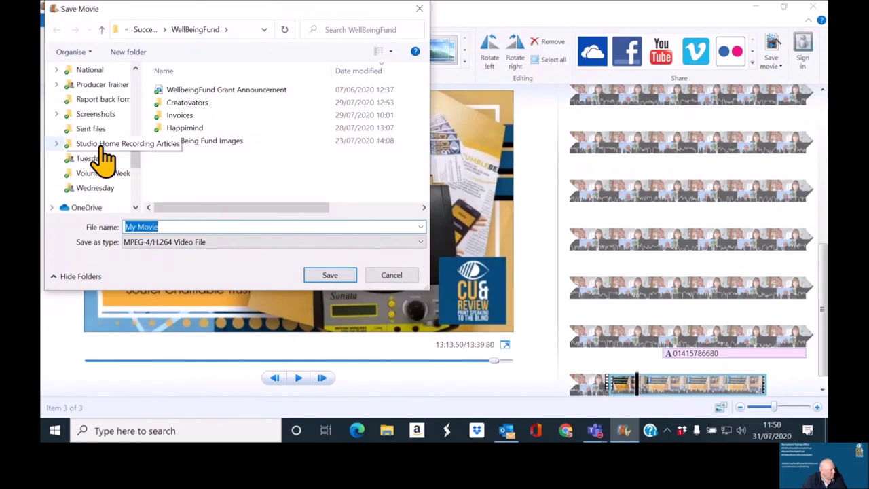
pyautogui.scroll(3, 104, 159)
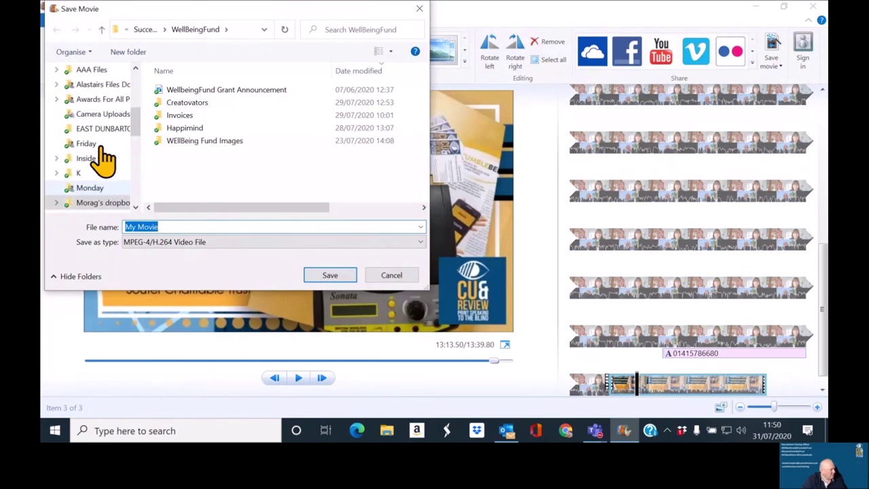
pyautogui.scroll(2, 103, 157)
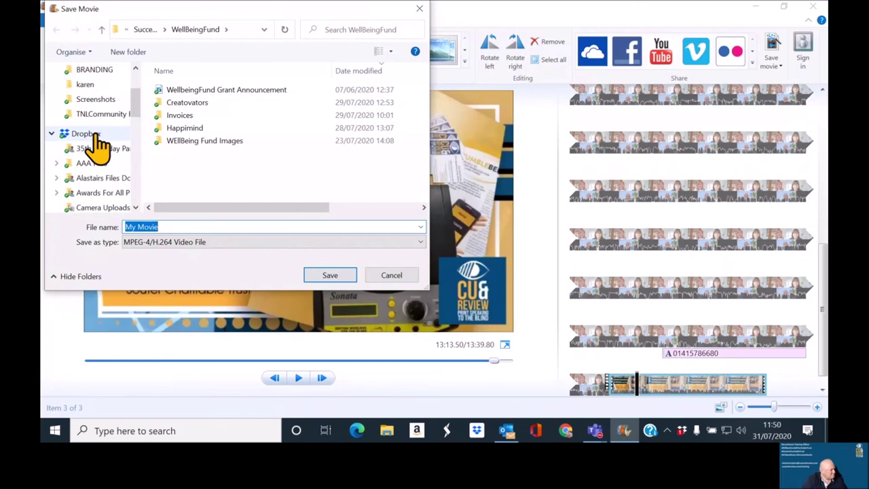
pyautogui.click(94, 135)
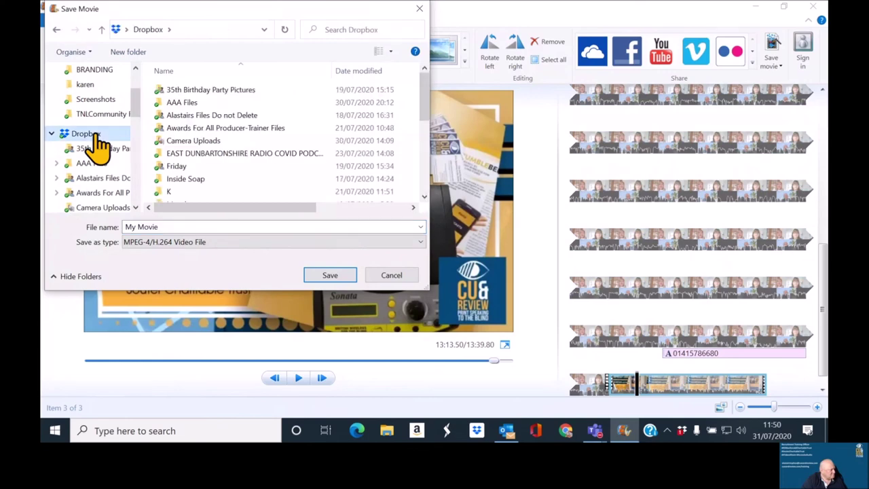
pyautogui.doubleClick(174, 103)
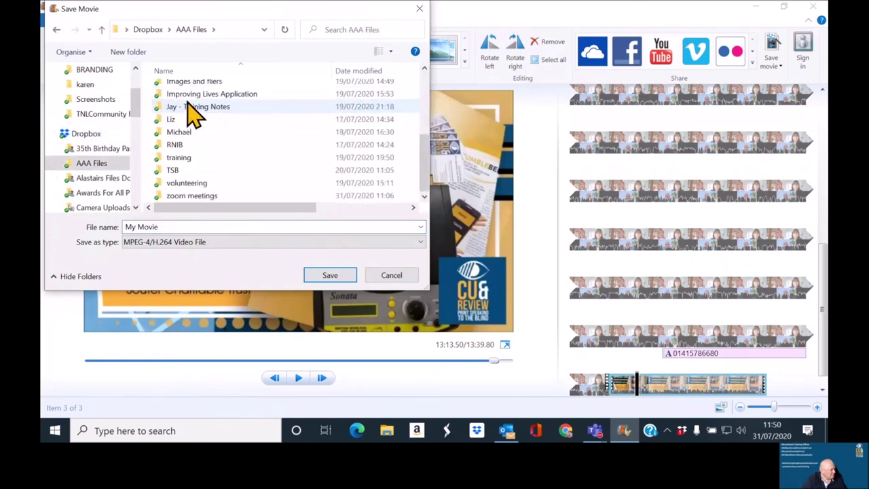
pyautogui.doubleClick(195, 198)
# Step: Name the file 'Edited and Branded EDVA interview' and save the MP4
pyautogui.click(200, 228)
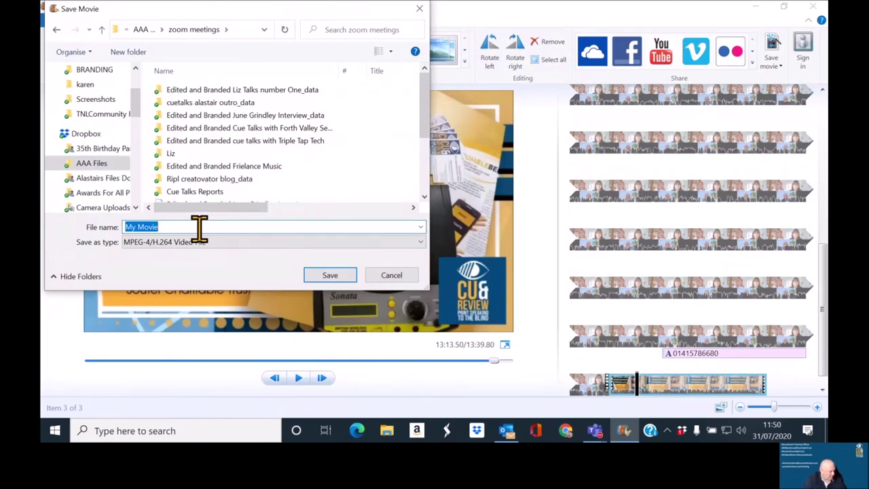
pyautogui.write('Edited nd Brande')
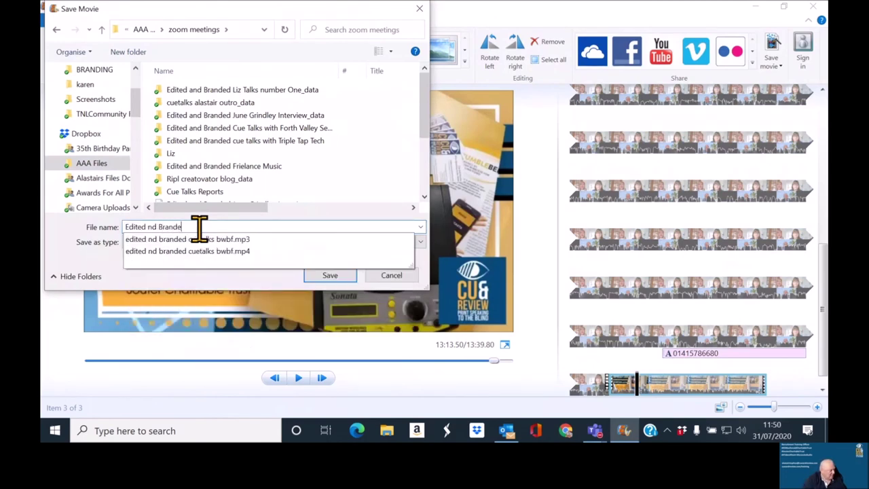
pyautogui.write('d EDNA inter')
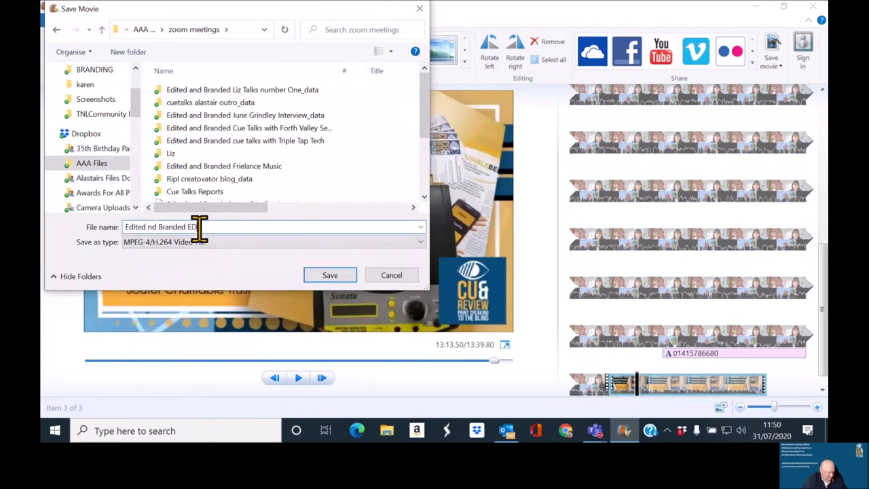
pyautogui.write('view')
pyautogui.press('BackSpace')
pyautogui.press('BackSpace')
pyautogui.press('BackSpace')
pyautogui.write('view')
pyautogui.click(151, 229)
pyautogui.write('a')
pyautogui.click(329, 275)
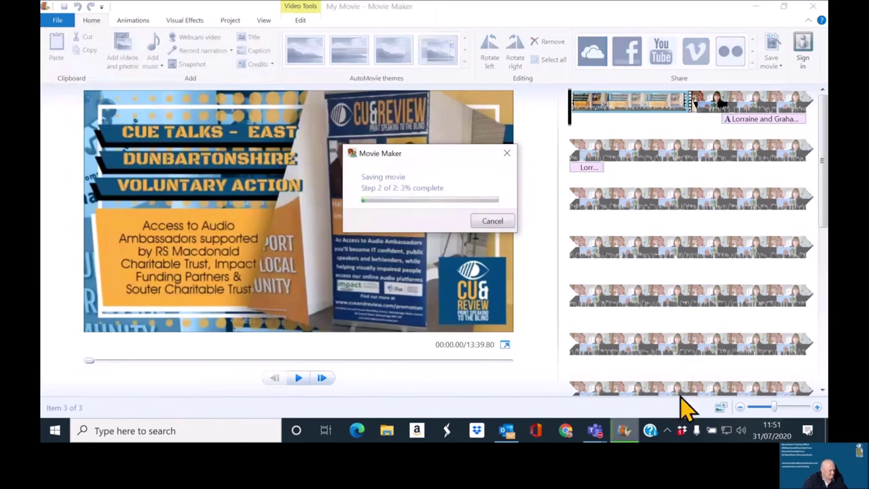
# Step: Wait for the export to finish, briefly checking the Dropbox activity panel
pyautogui.click(683, 432)
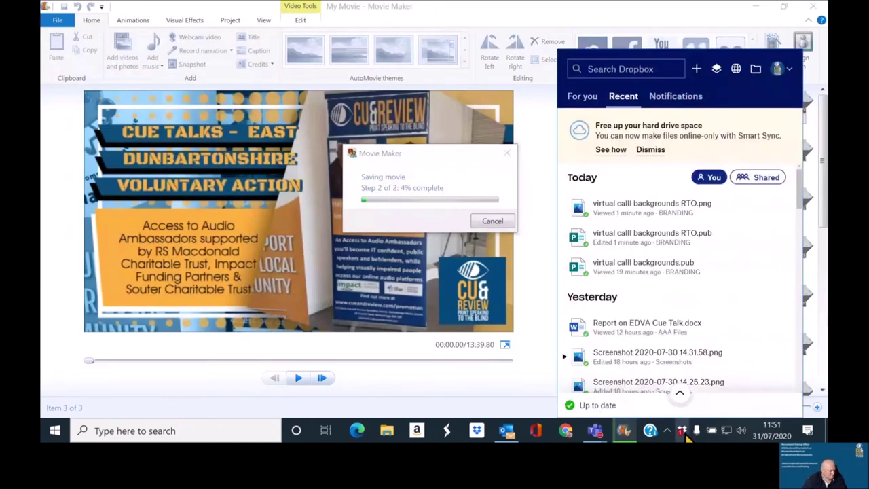
pyautogui.click(683, 435)
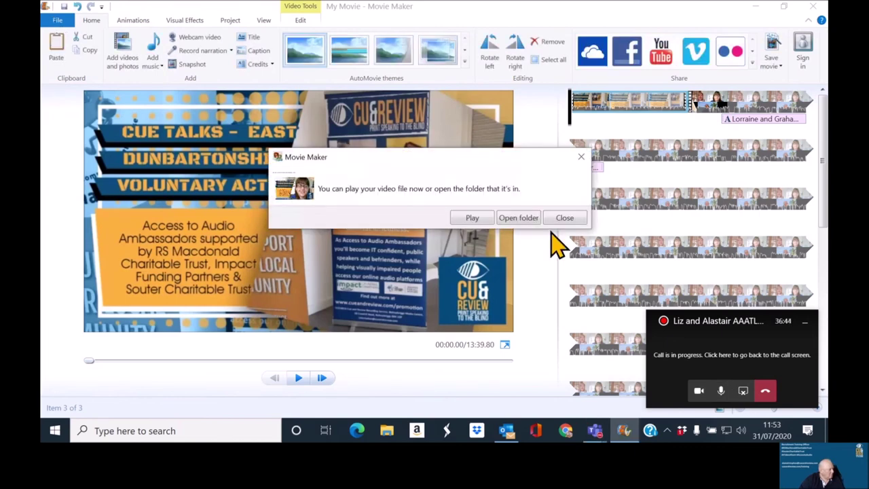
# Step: Re-export the movie with the YouTube setting, overwriting 'Edited and Branded EDVA interview' in zoom meetings
pyautogui.click(564, 217)
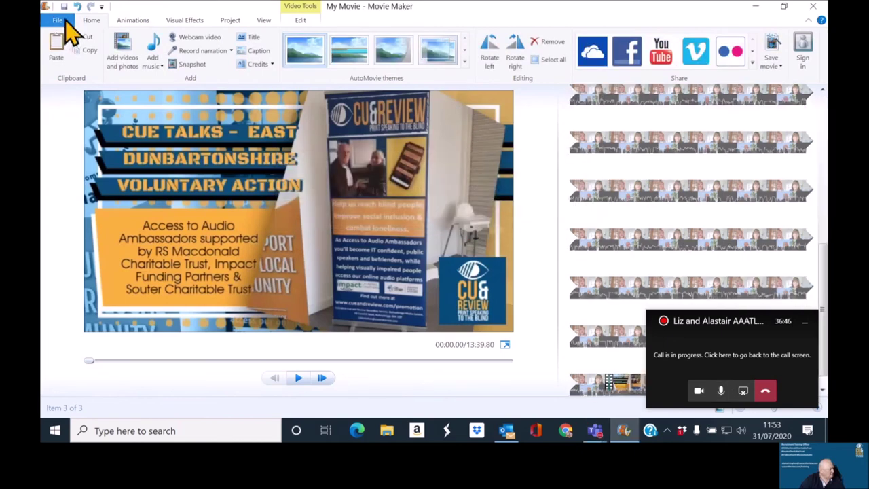
pyautogui.click(59, 20)
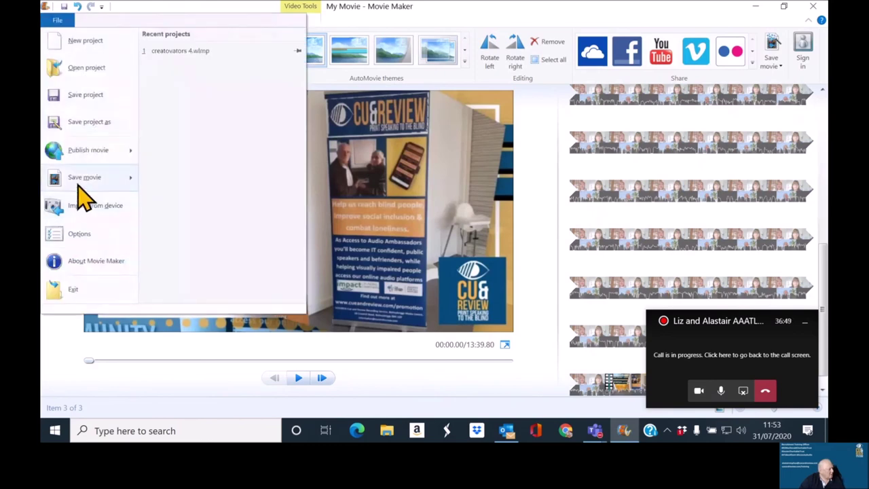
pyautogui.moveTo(80, 184)
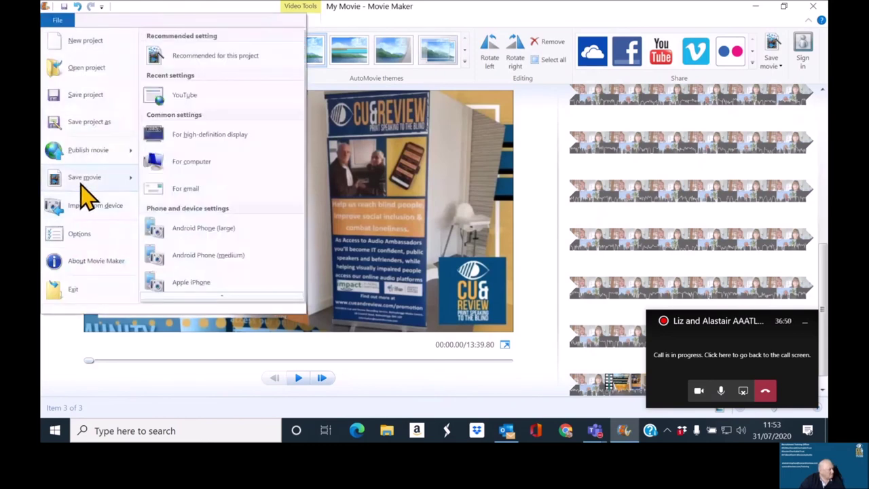
pyautogui.click(188, 101)
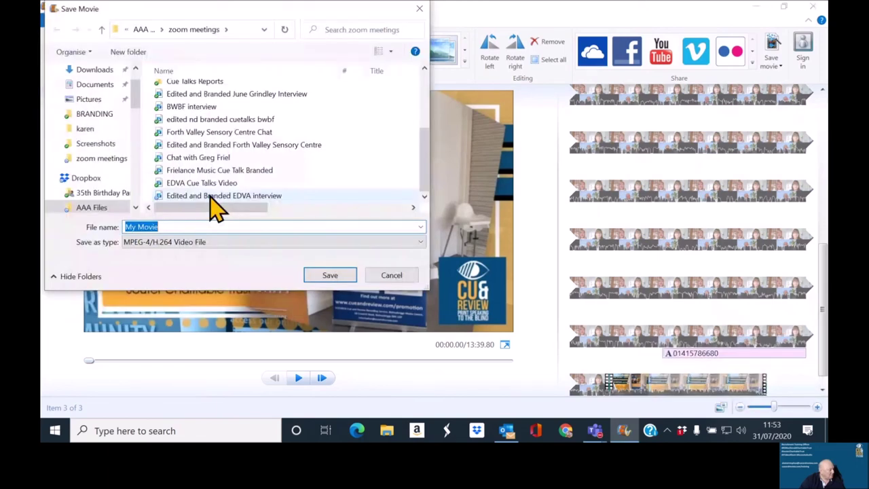
pyautogui.click(210, 197)
pyautogui.moveTo(253, 207); pyautogui.dragTo(313, 207)
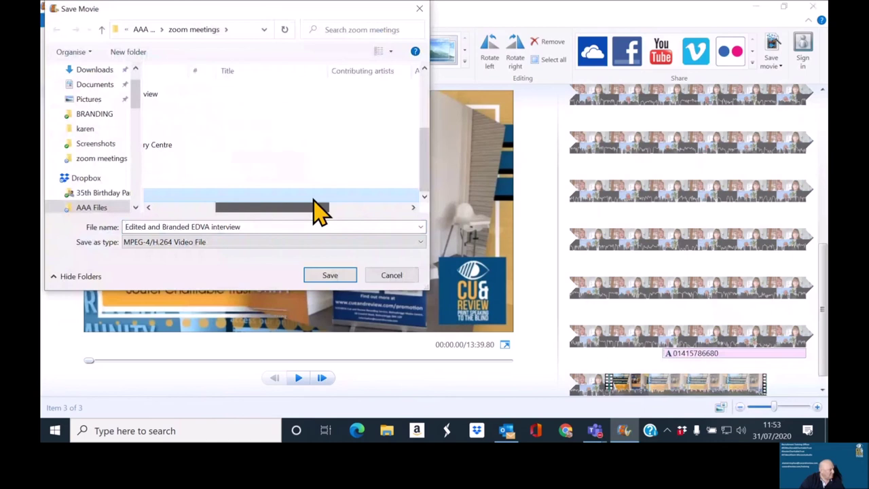
pyautogui.moveTo(319, 211); pyautogui.dragTo(182, 210)
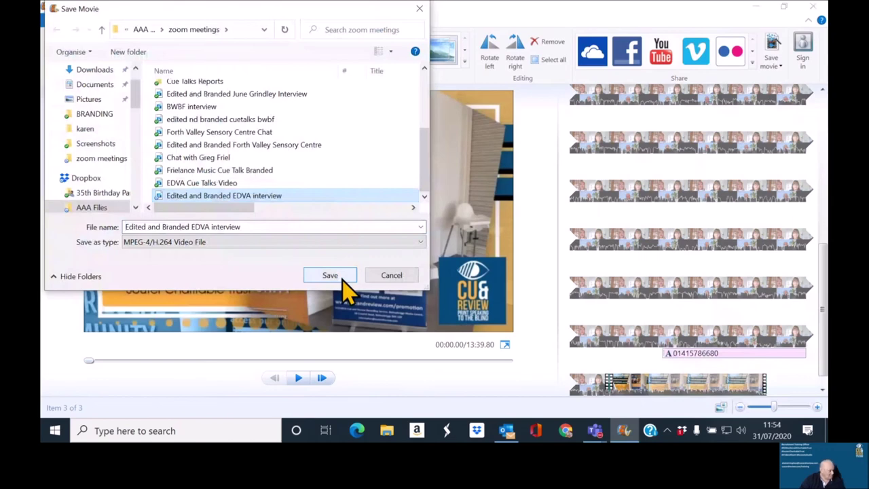
pyautogui.click(330, 276)
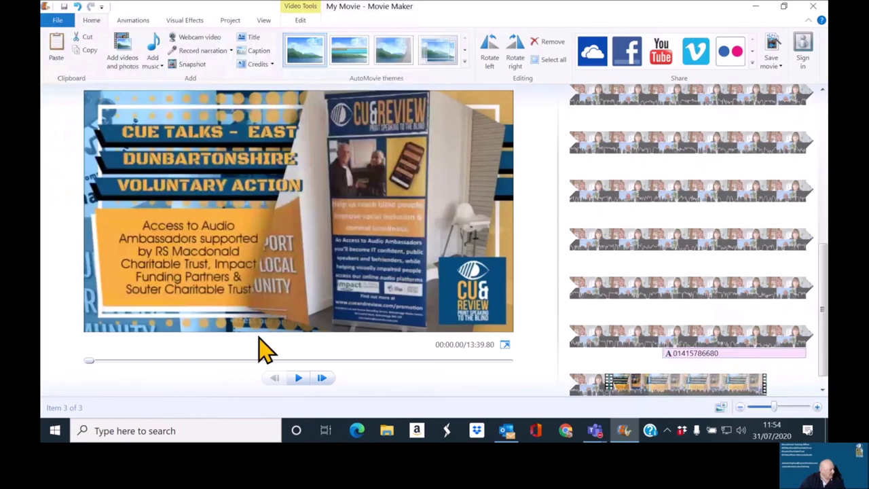